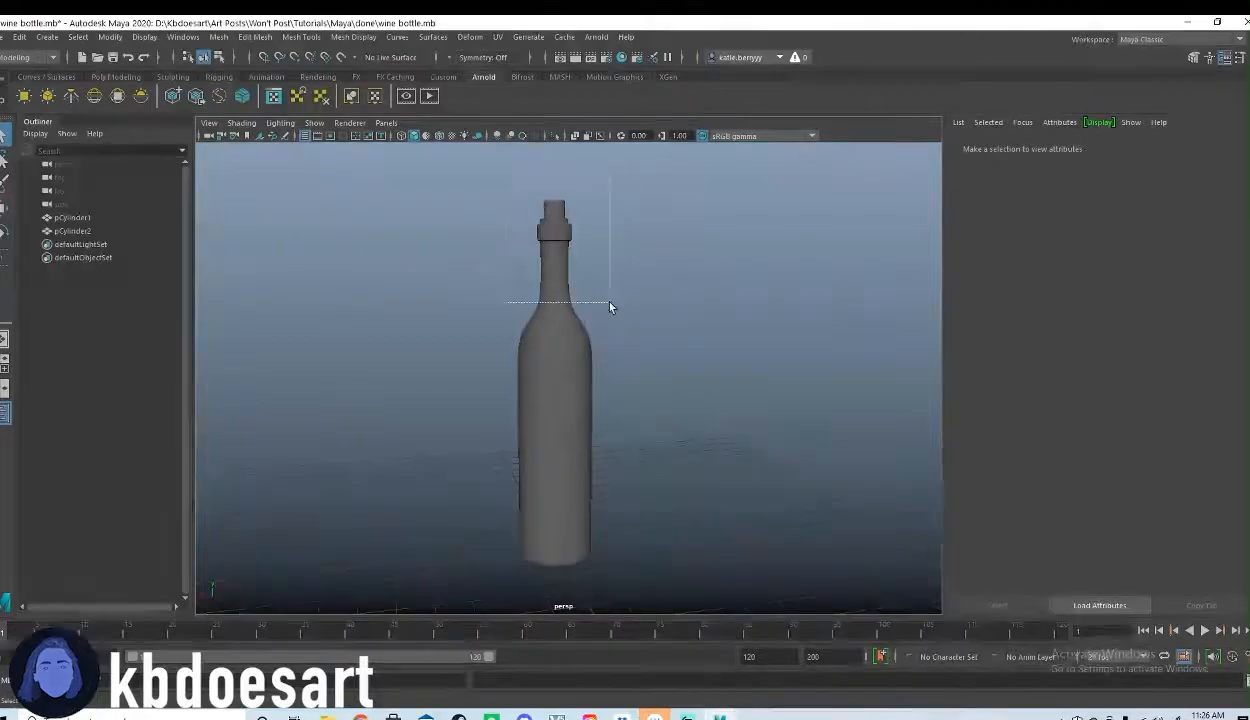
# Step: Delete the construction history of the bottle and cork, and add an Arnold sky dome light to the scene
pyautogui.click(20, 37)
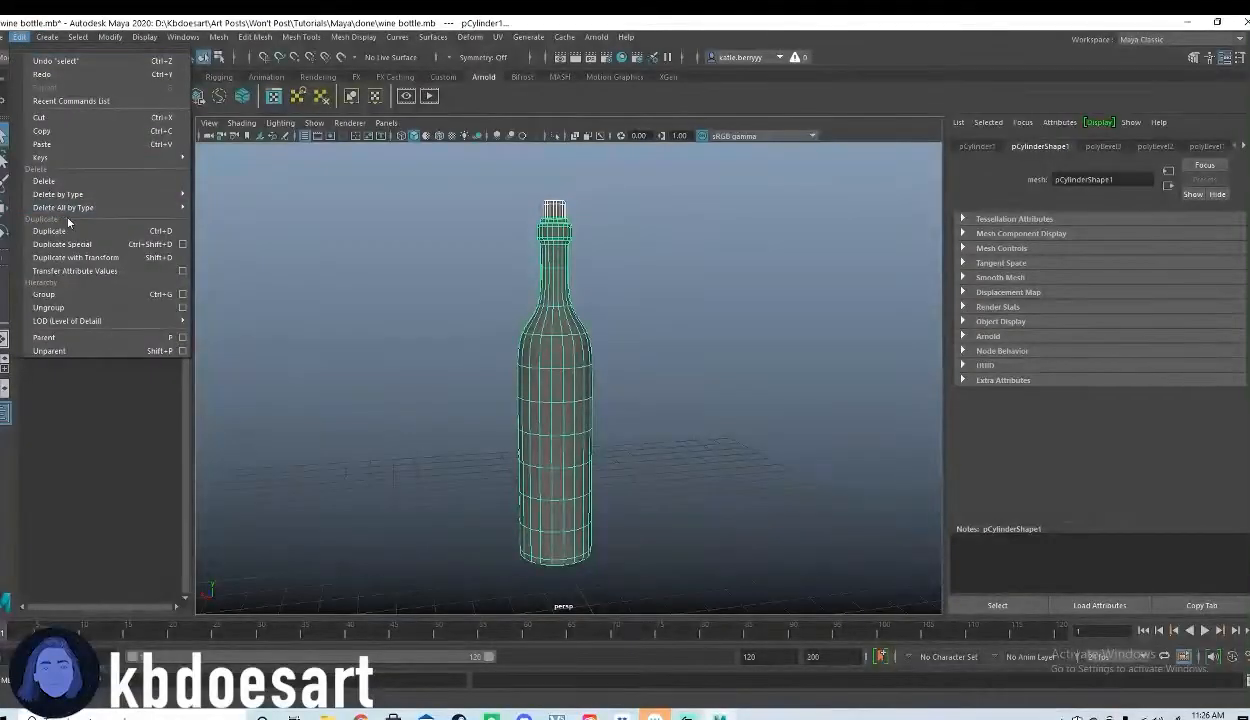
pyautogui.moveTo(70, 207)
pyautogui.click(212, 202)
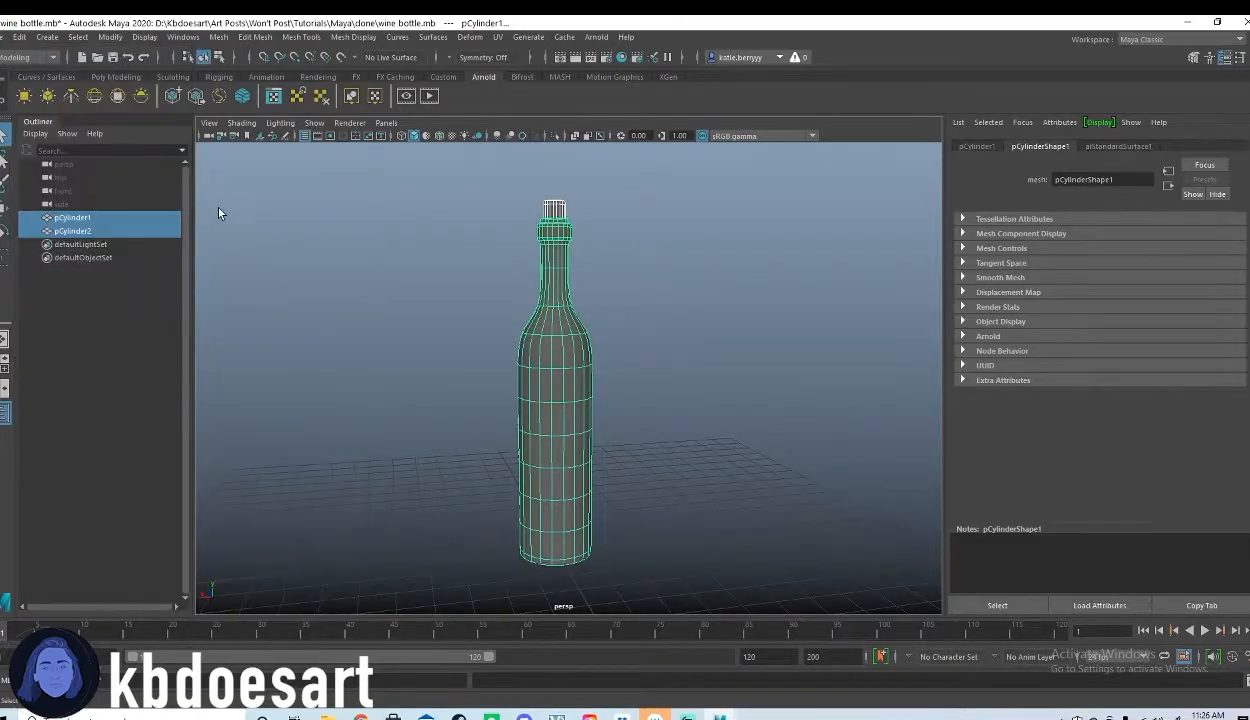
pyautogui.click(626, 231)
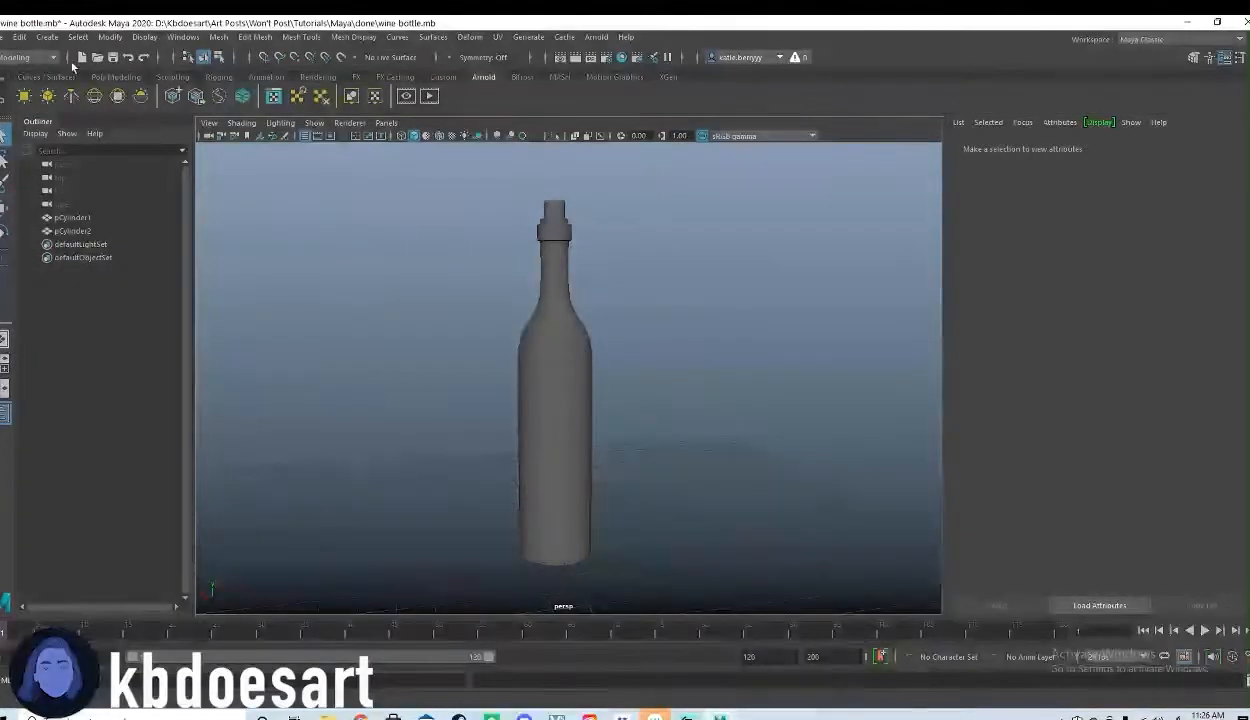
pyautogui.click(94, 96)
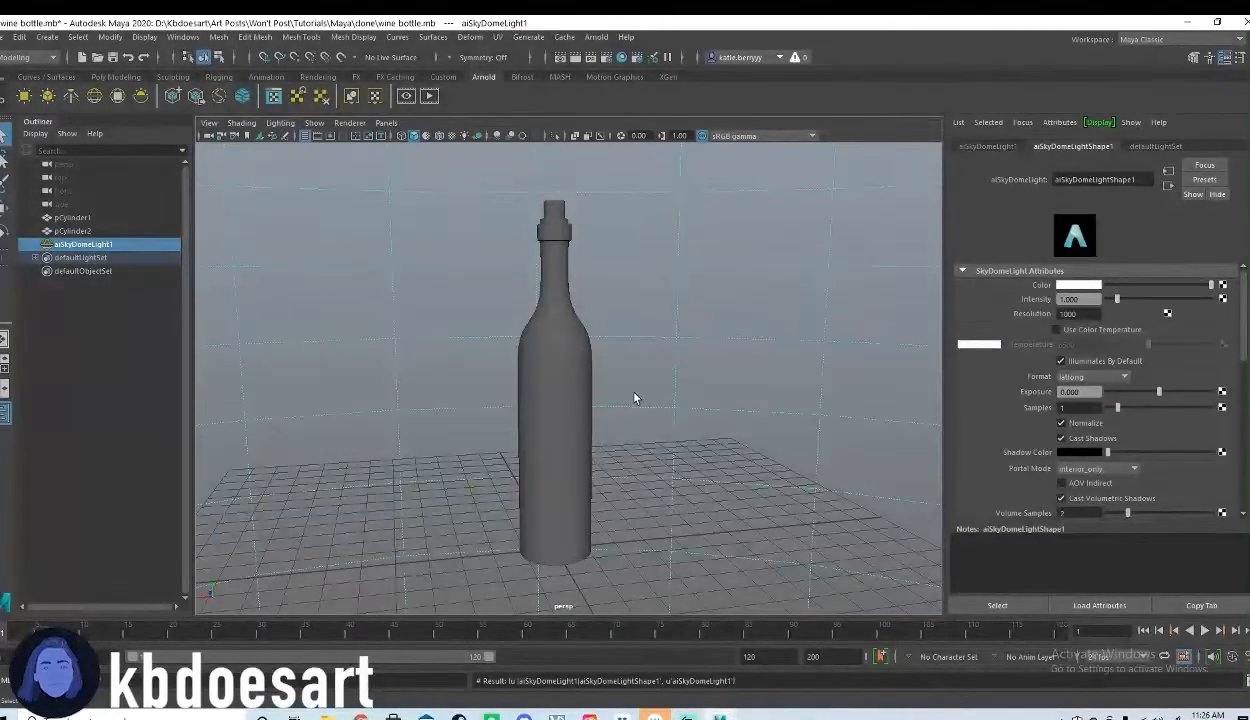
# Step: Assign a new Arnold aiStandardSurface material to the bottle
pyautogui.click(543, 252)
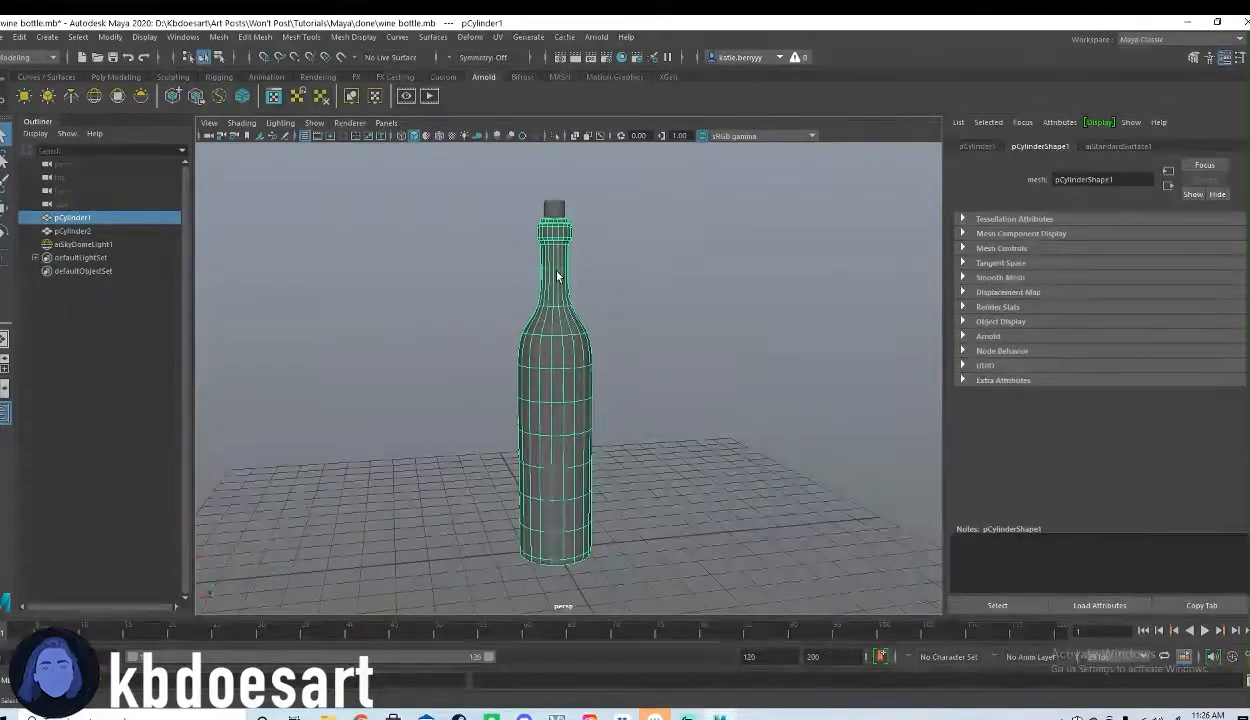
pyautogui.rightClick(557, 272)
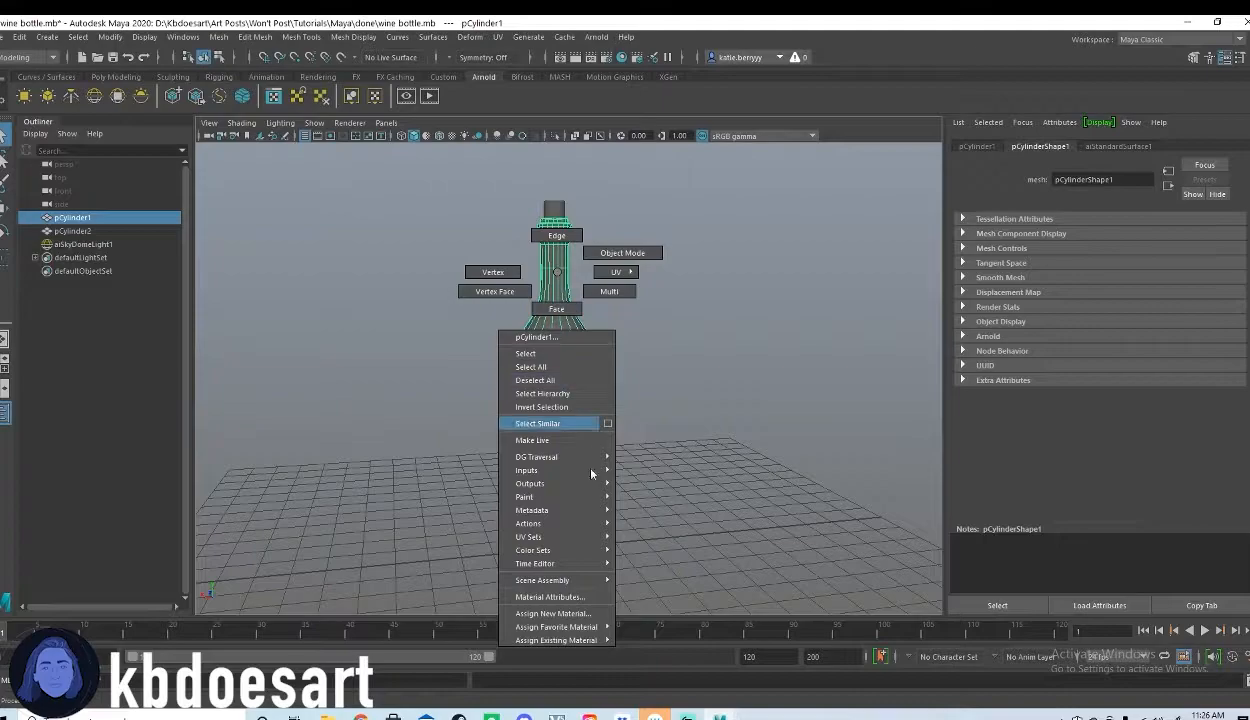
pyautogui.click(550, 613)
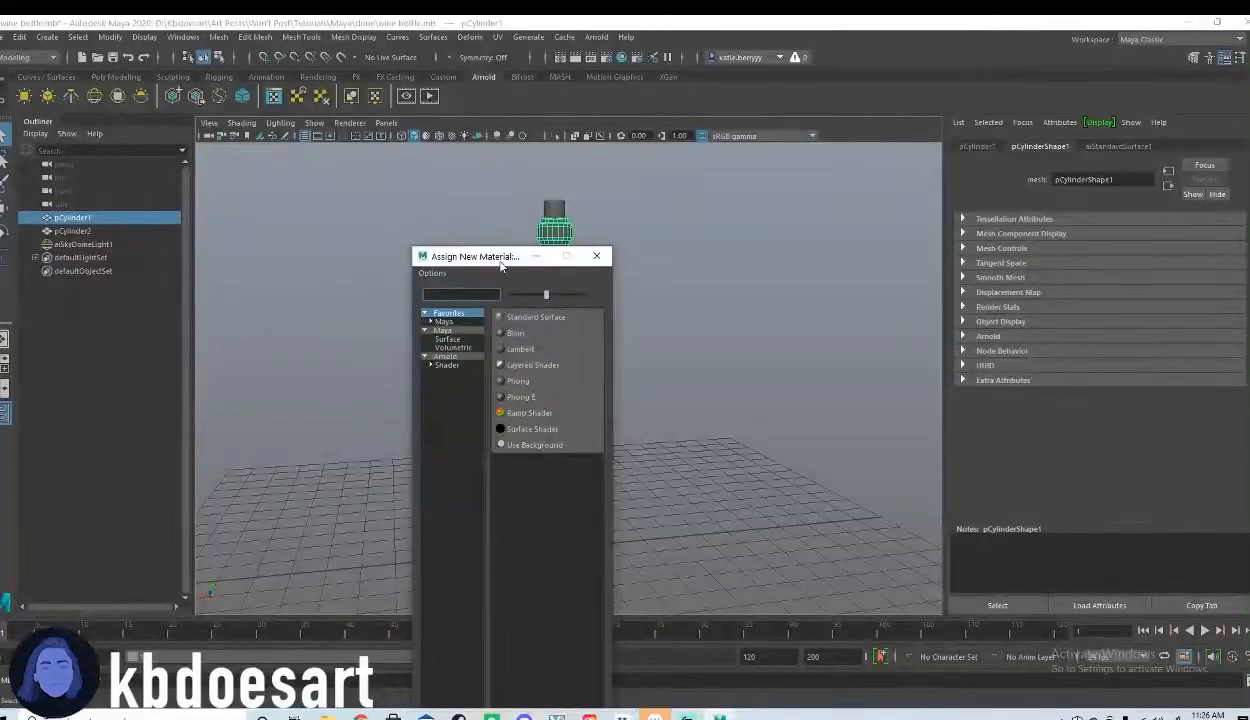
pyautogui.click(742, 215)
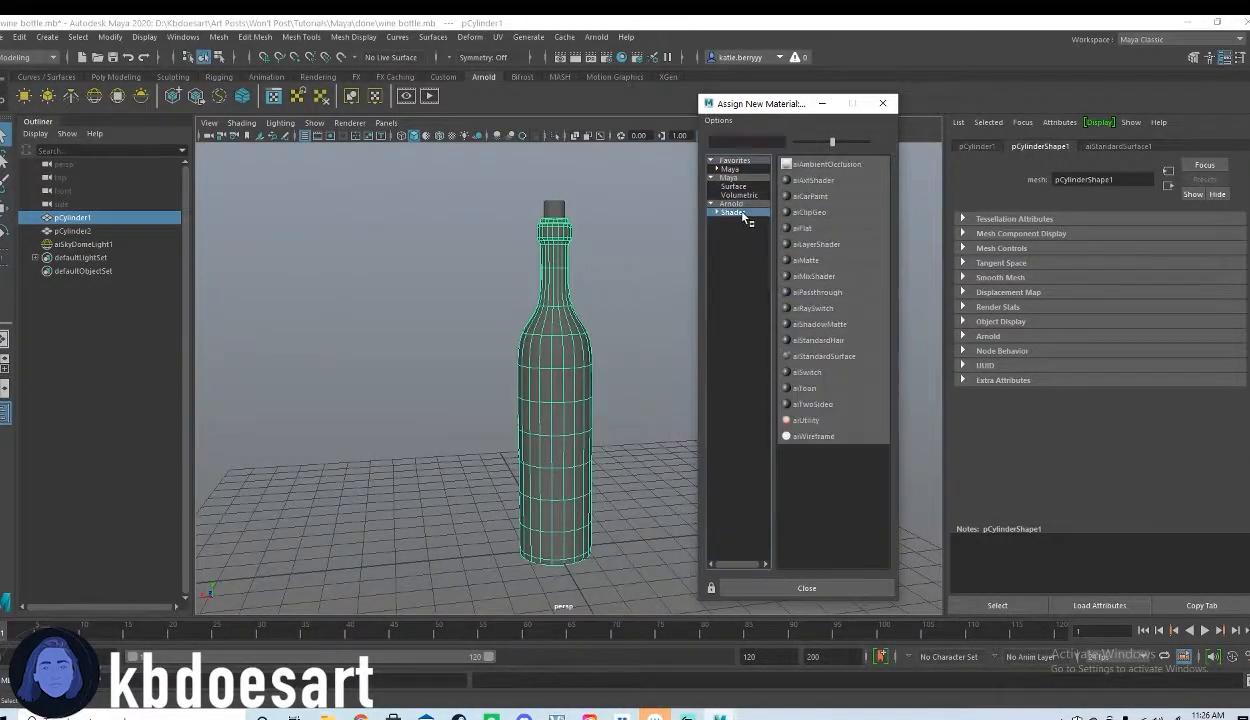
pyautogui.click(826, 357)
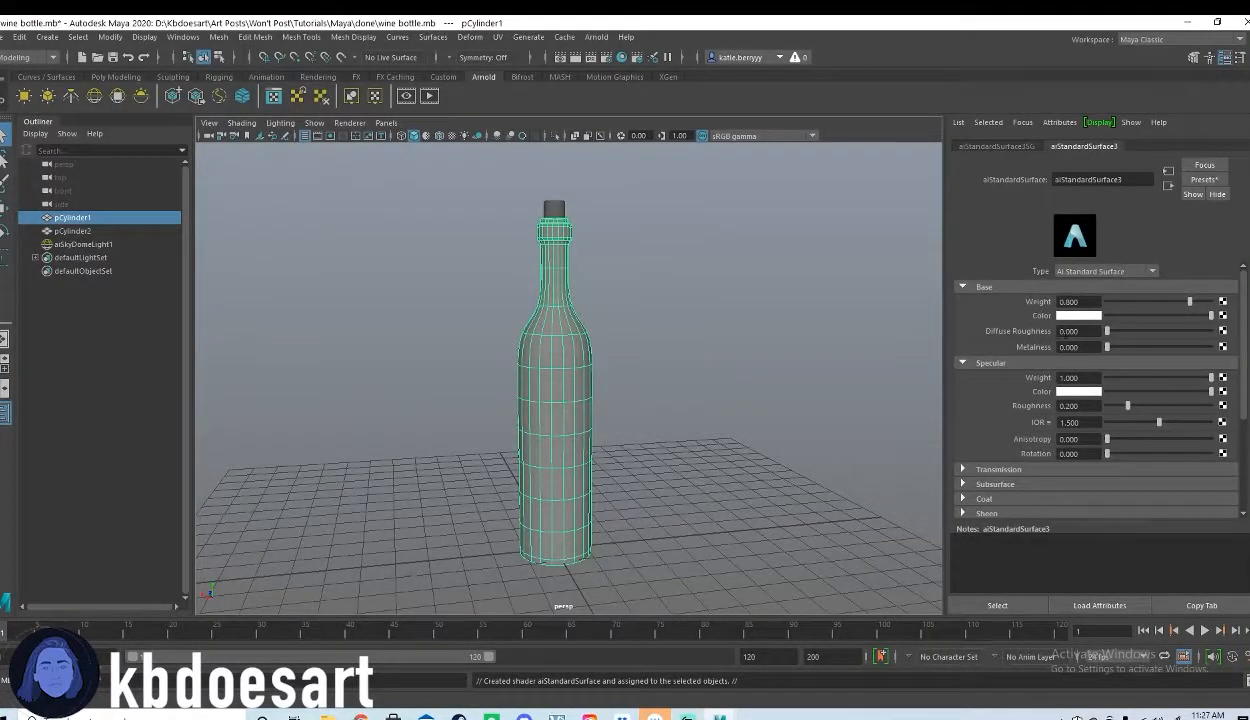
# Step: Set the base color of the bottle's material to a dark purple
pyautogui.click(1073, 317)
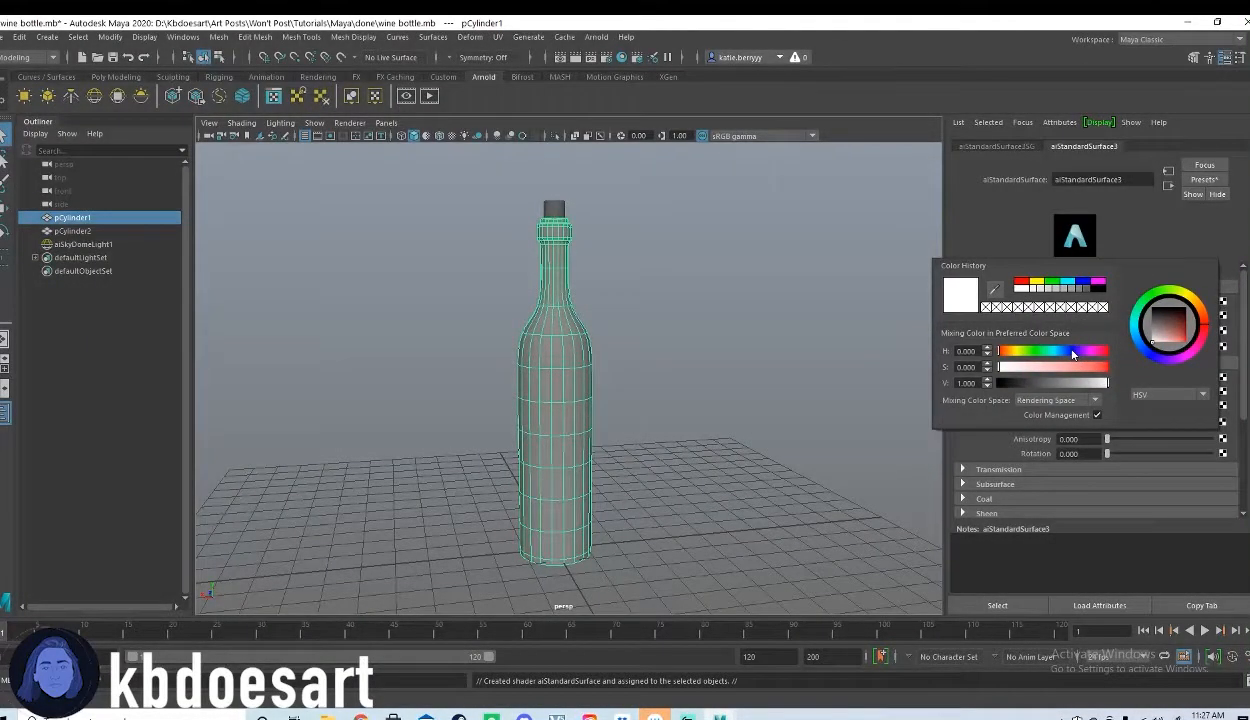
pyautogui.click(1083, 353)
pyautogui.click(1069, 367)
pyautogui.click(1066, 384)
pyautogui.moveTo(1066, 384); pyautogui.dragTo(1047, 386)
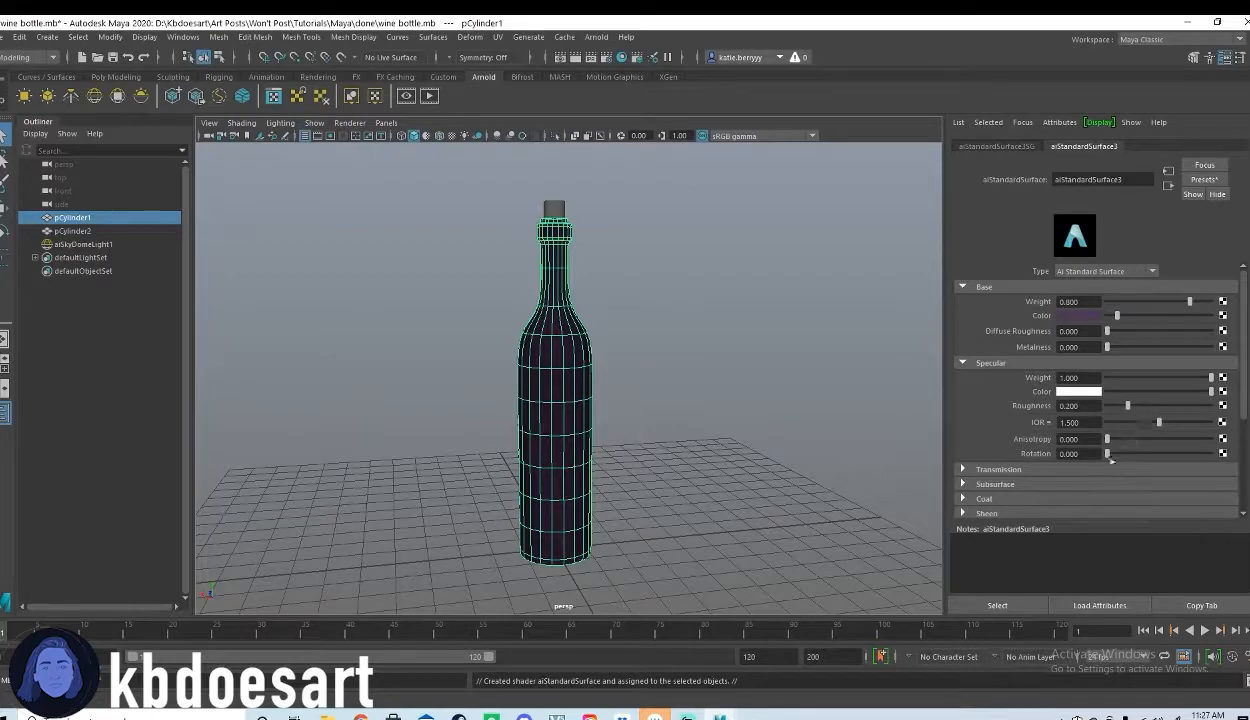
# Step: Examine the transmission, subsurface and coat settings of the bottle's material
pyautogui.click(962, 472)
pyautogui.scroll(-2, 942, 456)
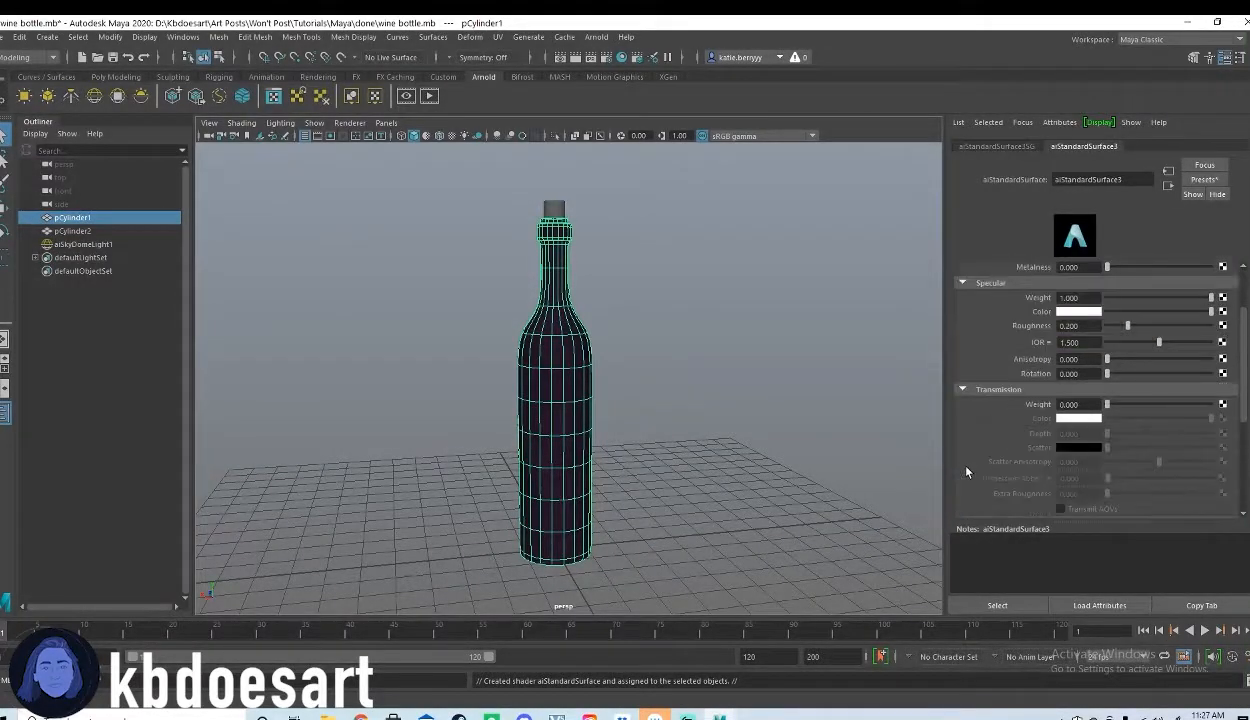
pyautogui.click(962, 389)
pyautogui.click(962, 404)
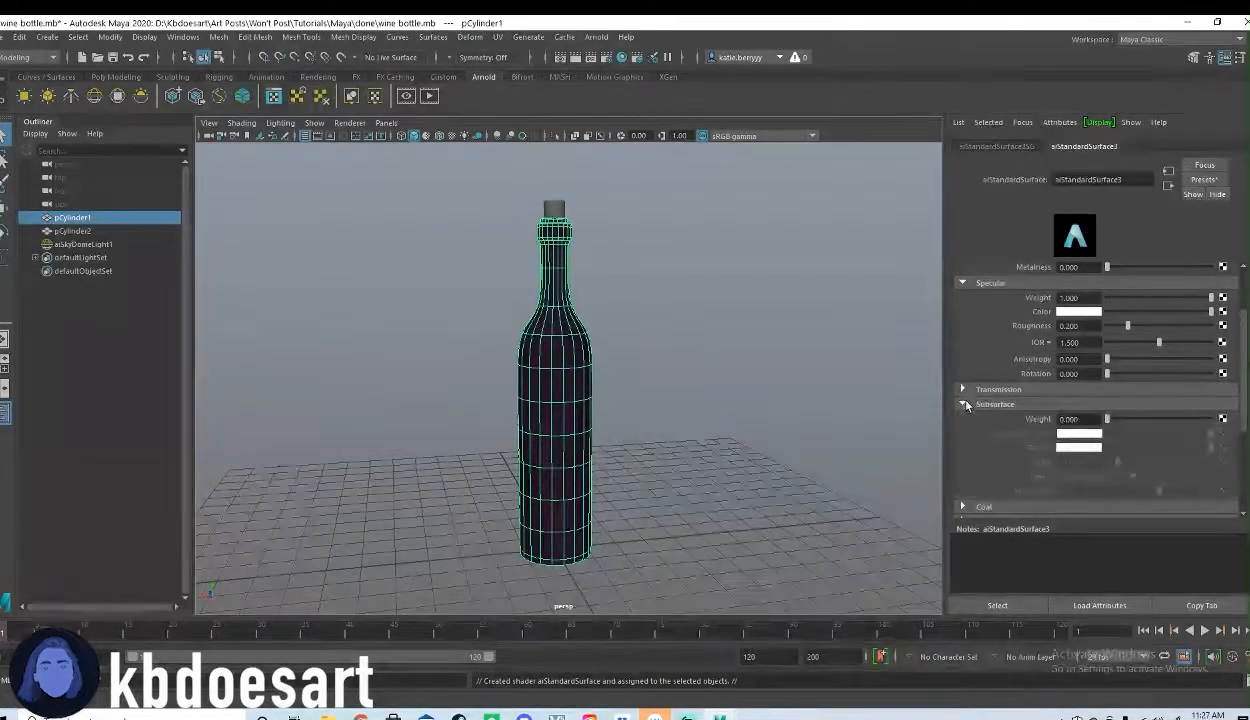
pyautogui.click(962, 404)
pyautogui.click(962, 419)
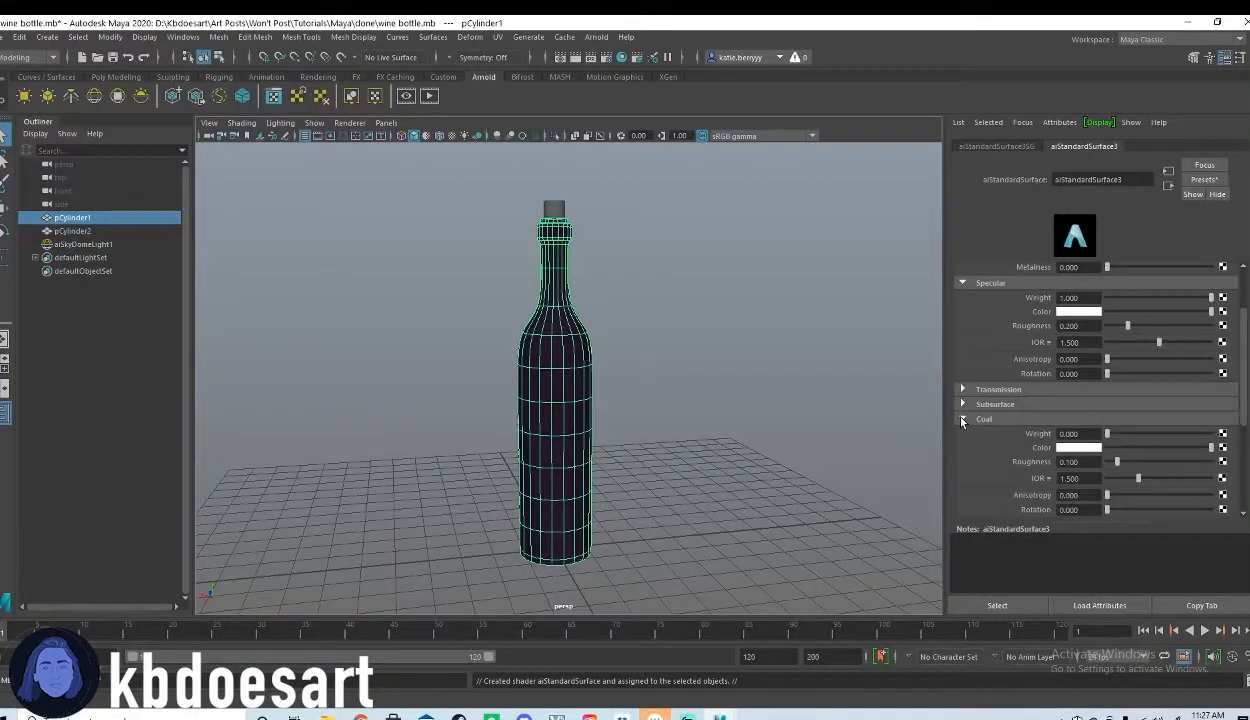
pyautogui.click(962, 419)
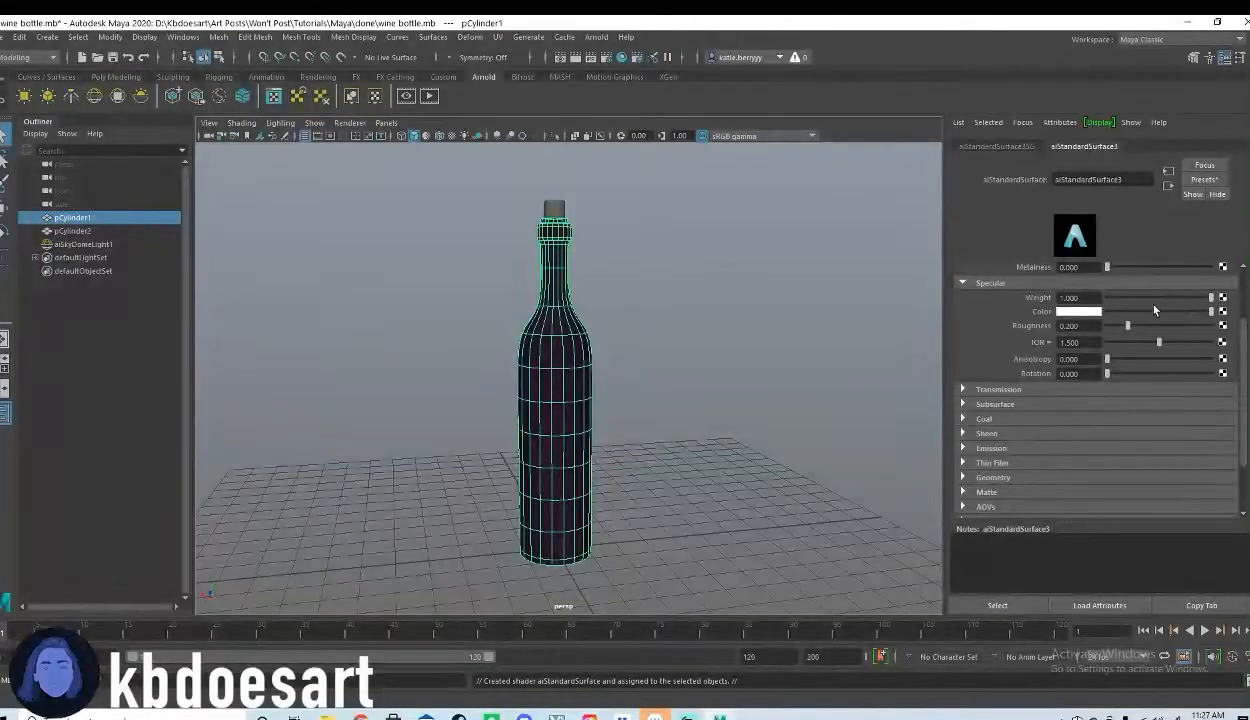
# Step: Try different specular IOR, anisotropy and diffuse roughness values on the bottle's material
pyautogui.click(1149, 298)
pyautogui.moveTo(1158, 343); pyautogui.dragTo(1240, 354)
pyautogui.hotkey('ctrl', 'z')
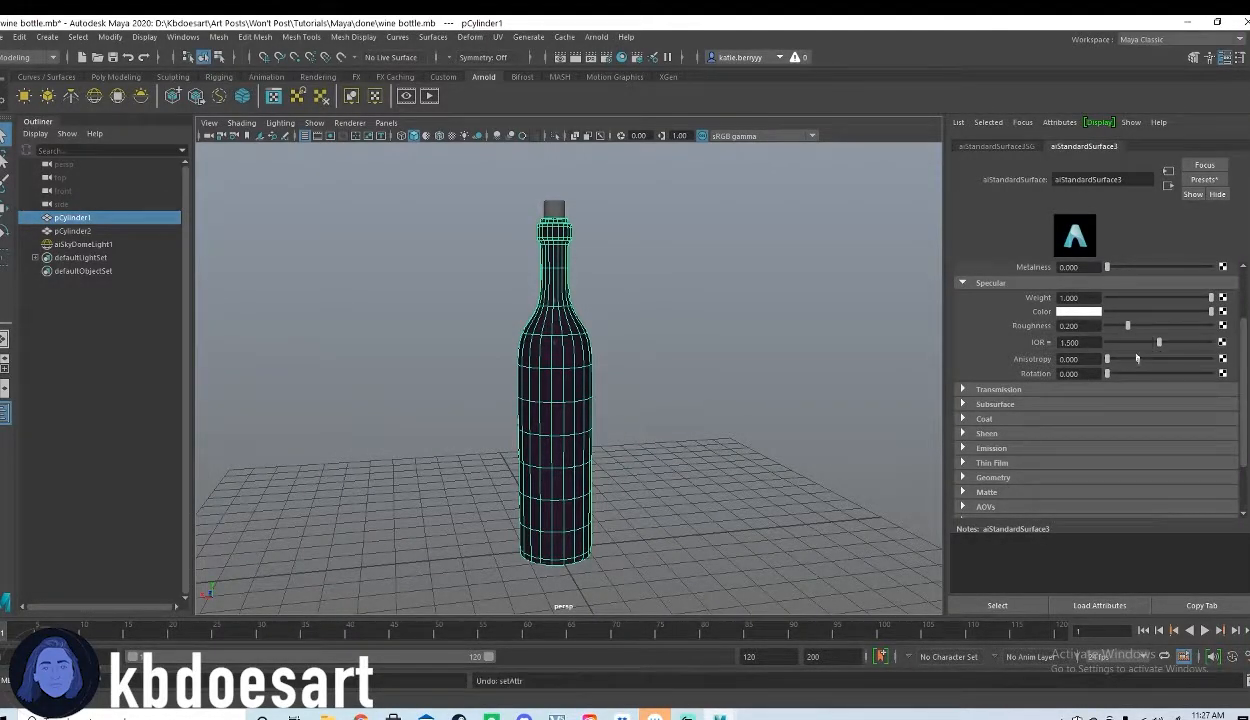
pyautogui.moveTo(1108, 359); pyautogui.dragTo(1176, 379)
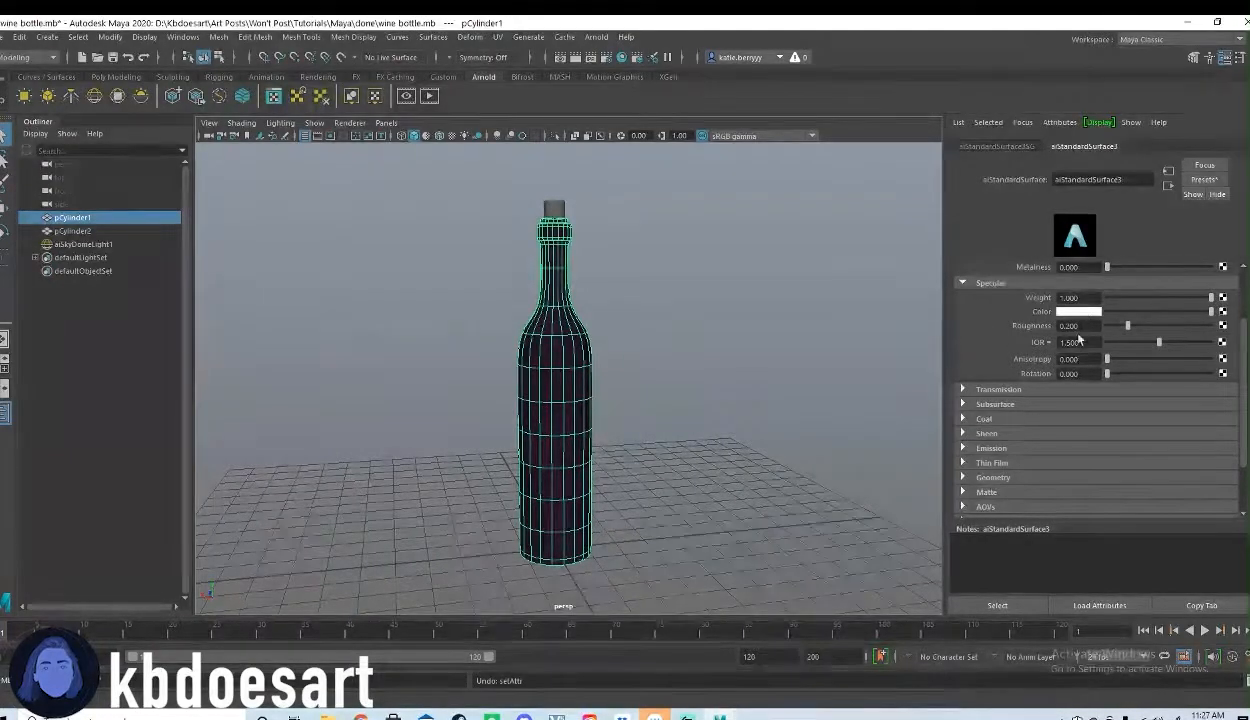
pyautogui.scroll(3, 1082, 313)
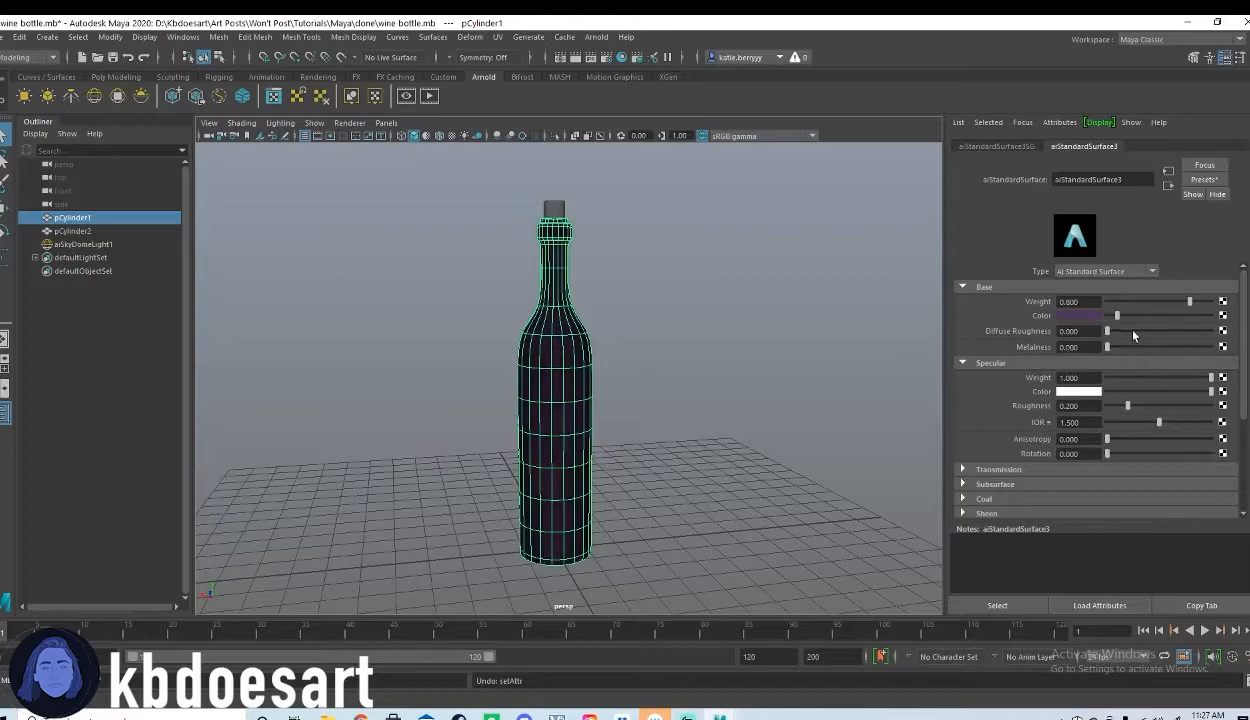
pyautogui.moveTo(1191, 333); pyautogui.dragTo(1080, 333)
# Step: Turn on display with all lights in the viewport and check the bottle's shading without its wireframe highlight
pyautogui.press('7')
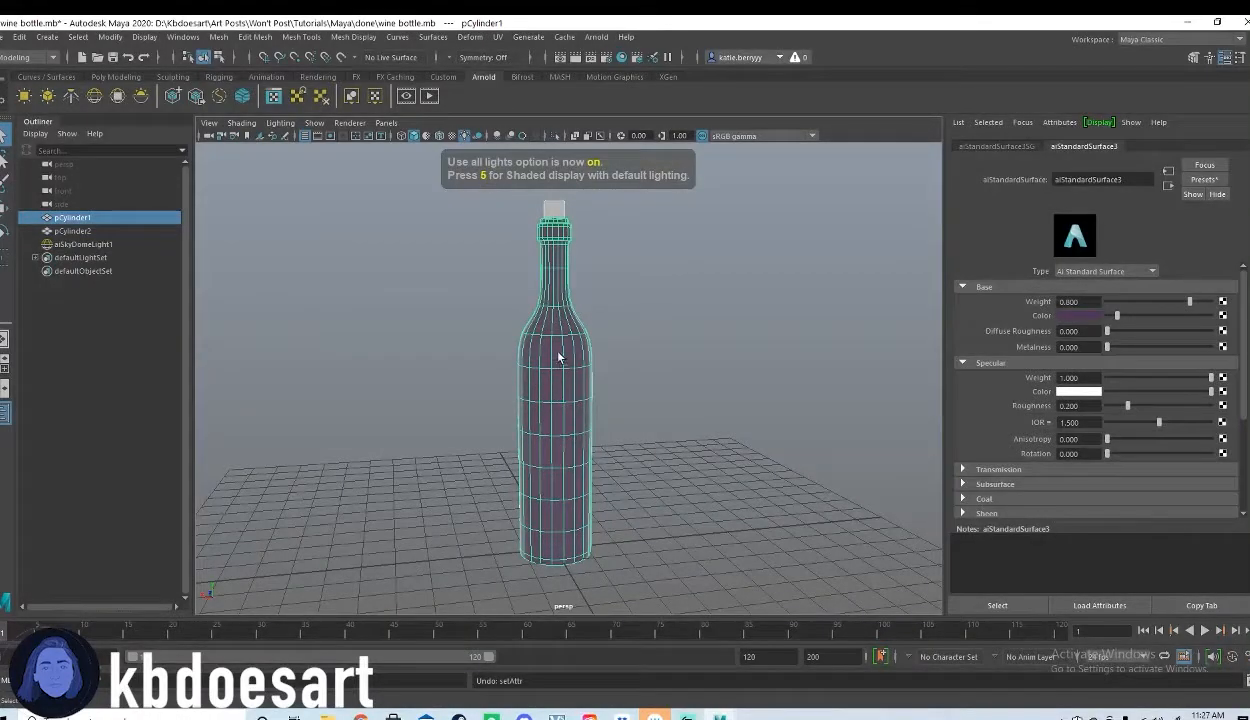
pyautogui.click(628, 258)
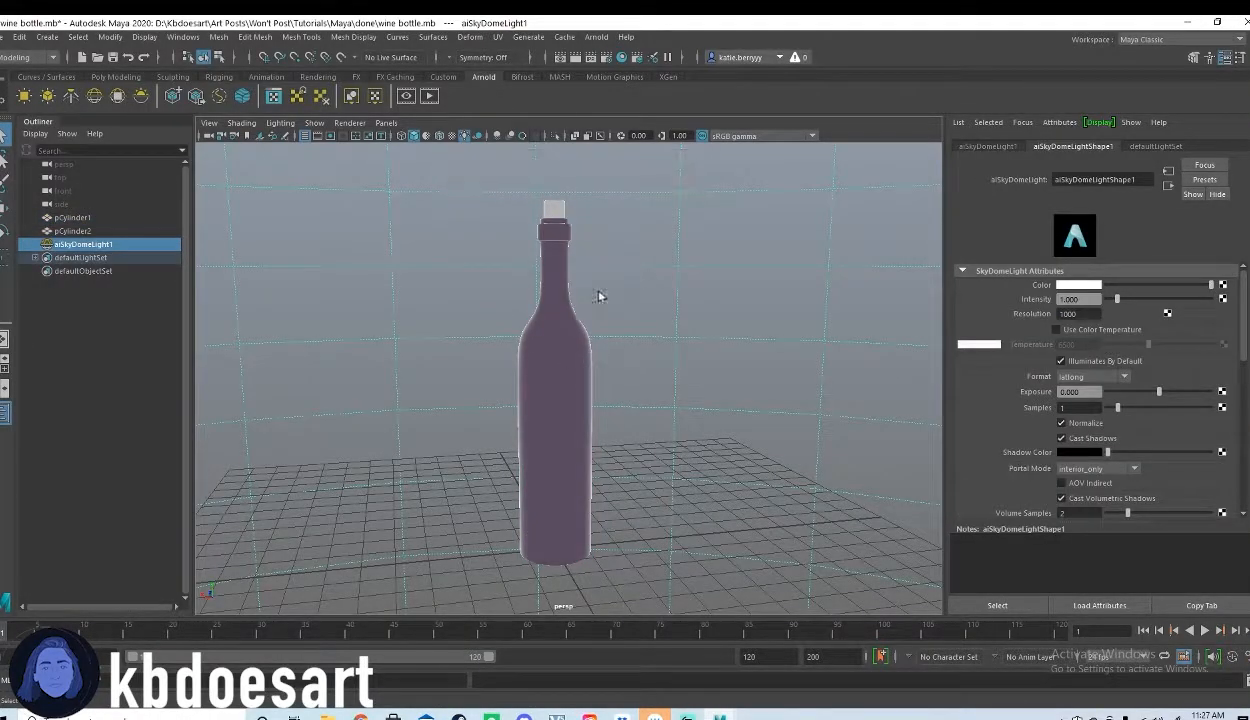
pyautogui.click(528, 380)
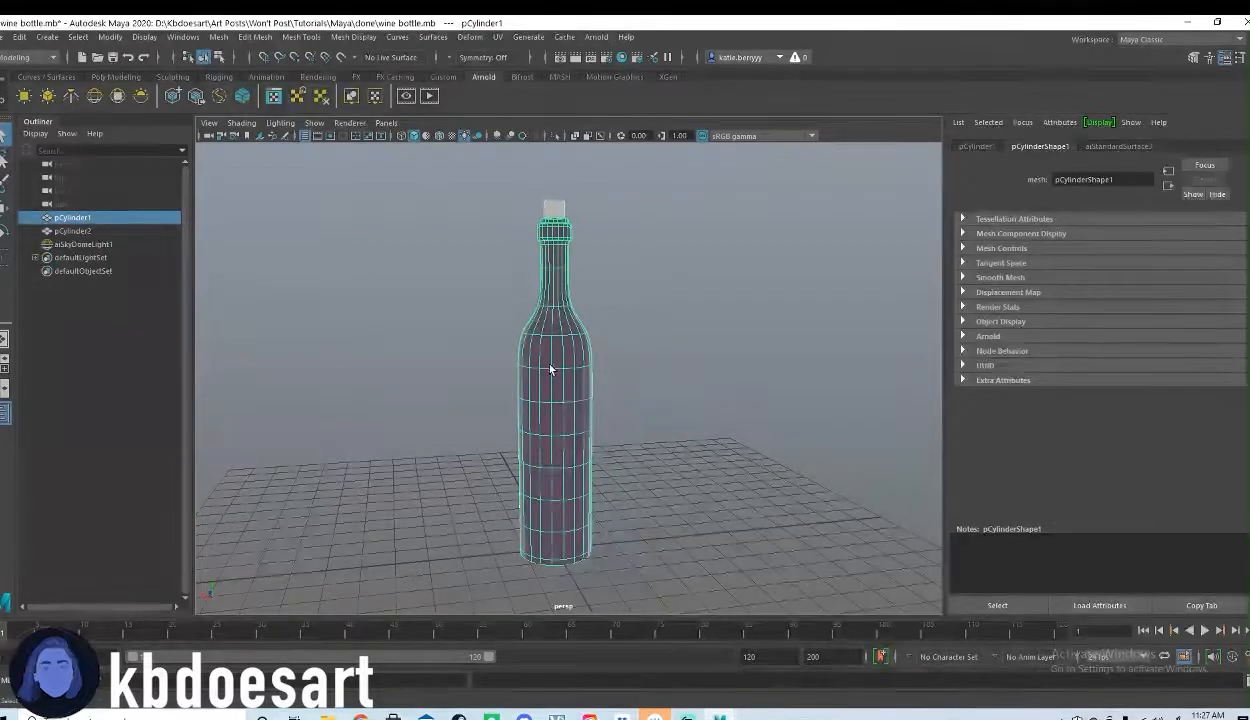
pyautogui.click(641, 366)
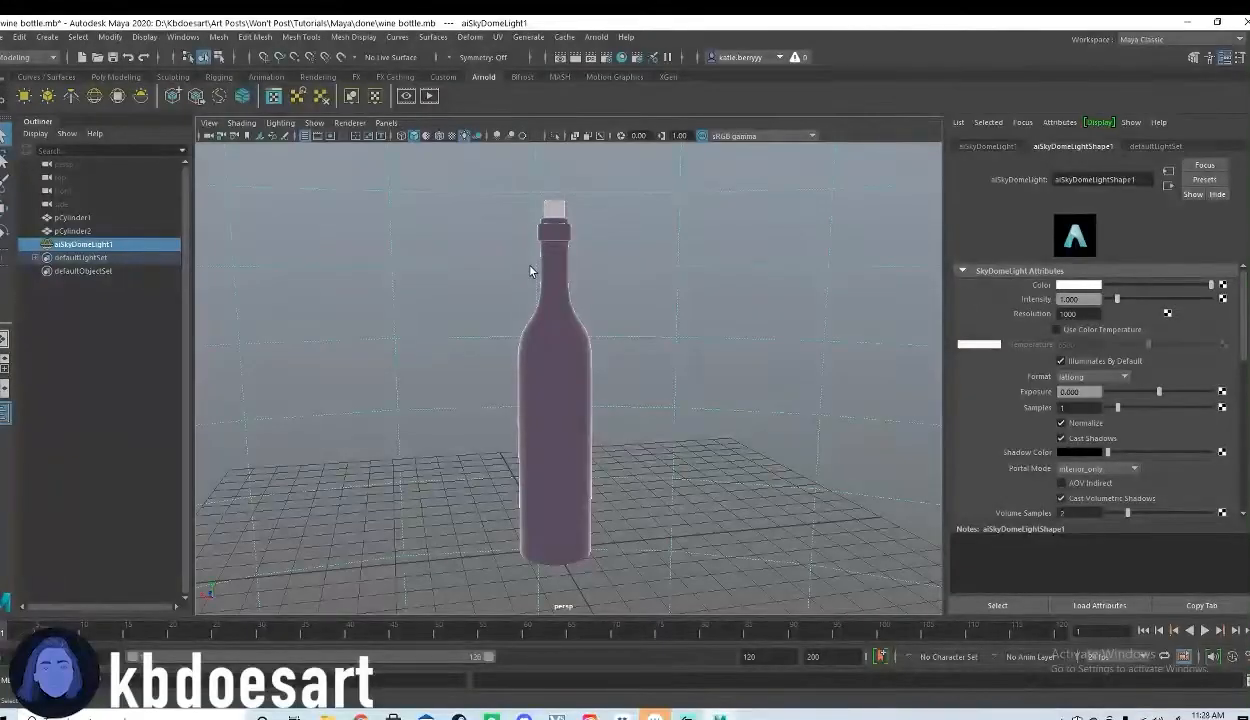
# Step: Set the transmission weight of the bottle's material to 0.078 and open its transmission color for editing
pyautogui.click(570, 336)
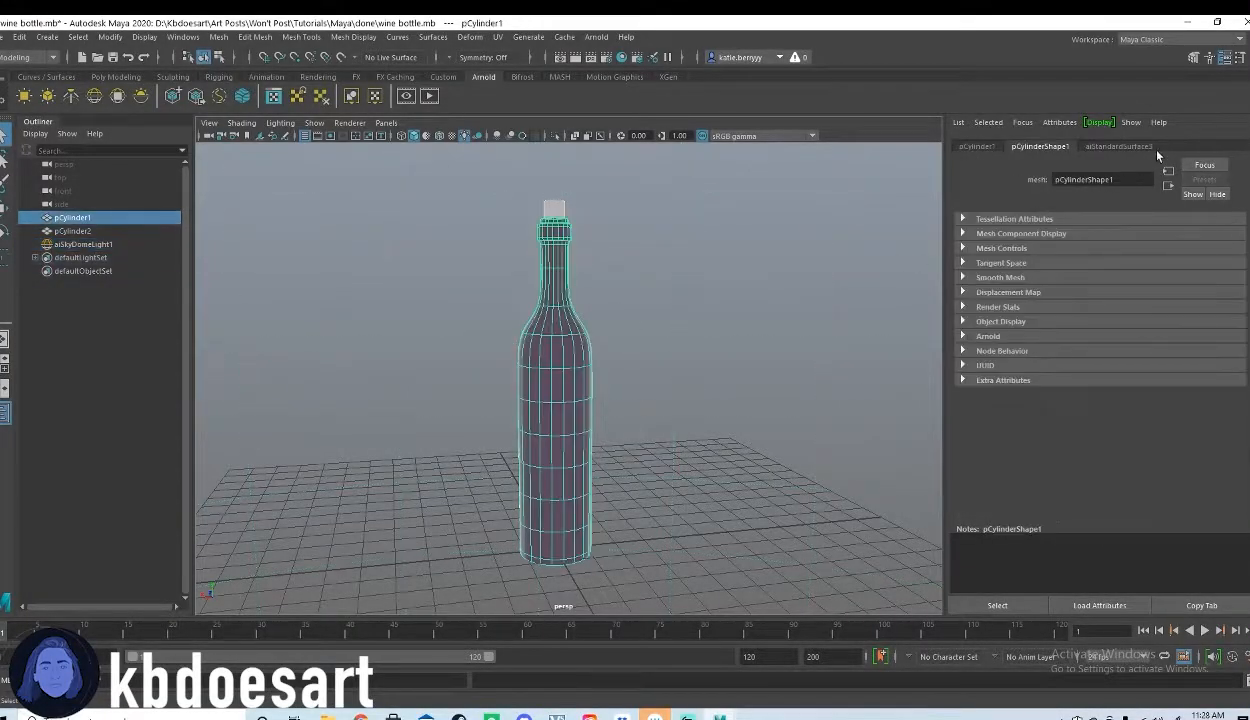
pyautogui.click(1116, 146)
pyautogui.scroll(-3, 1005, 404)
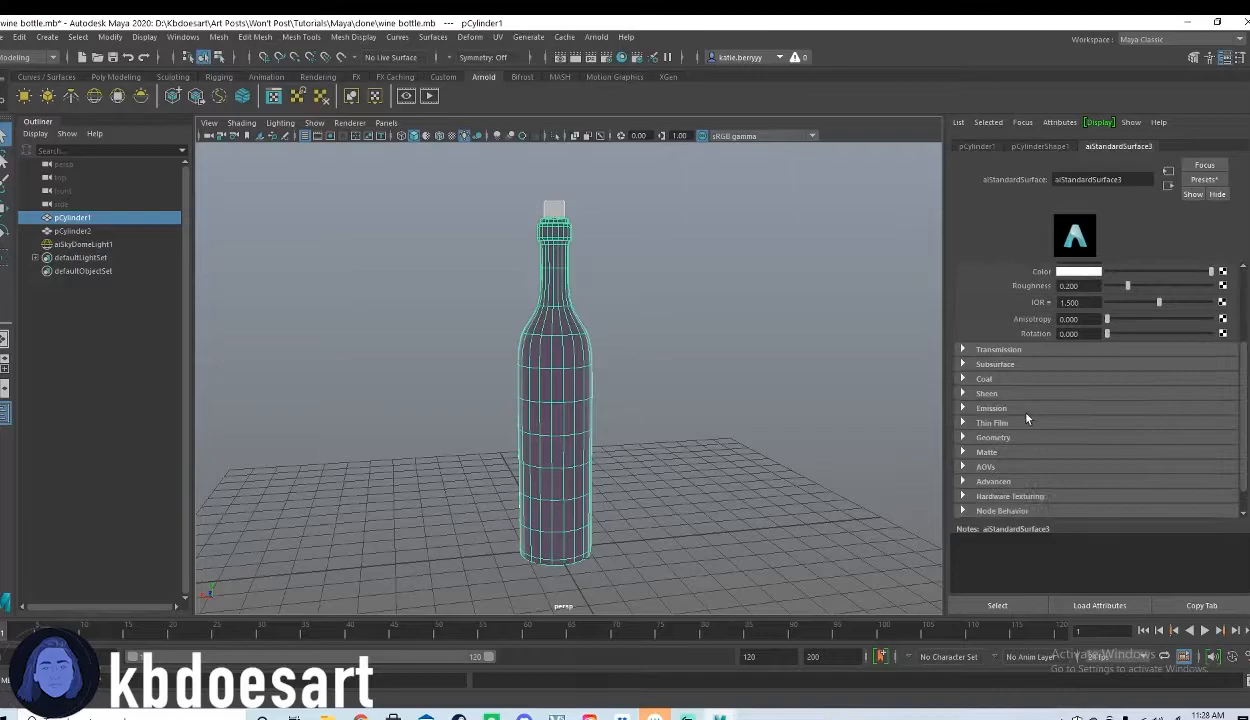
pyautogui.click(963, 364)
pyautogui.click(963, 364)
pyautogui.click(964, 379)
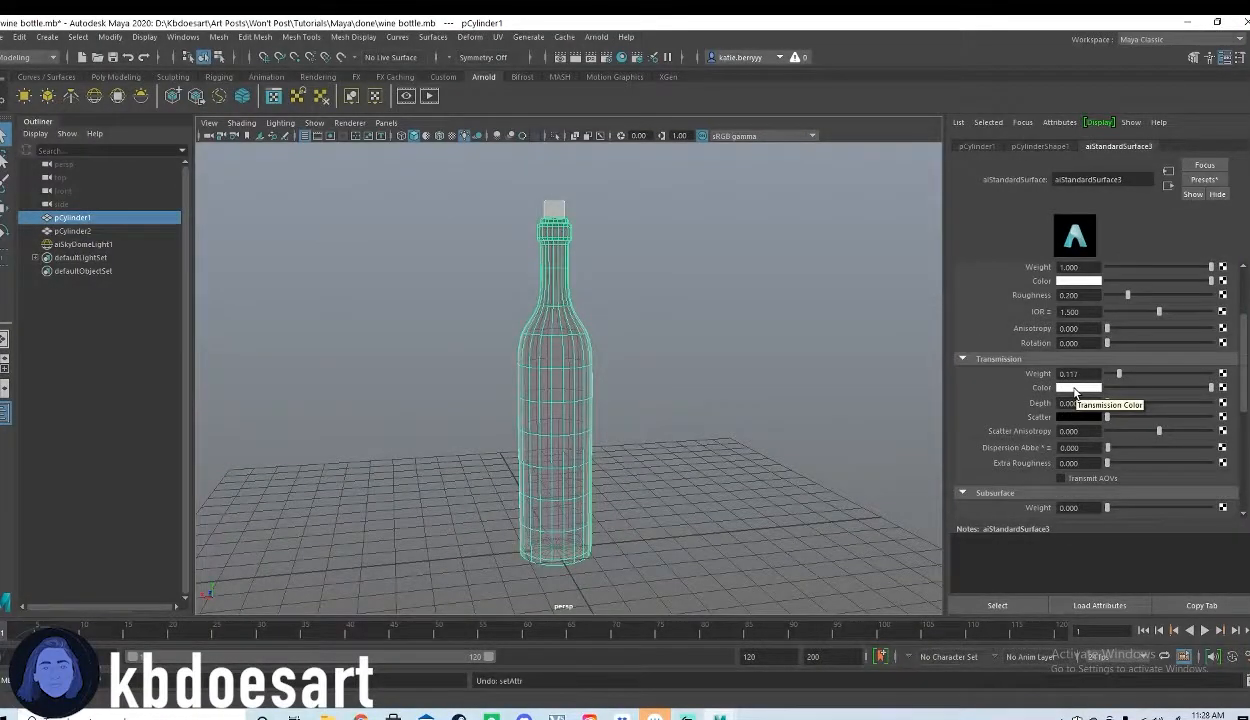
pyautogui.moveTo(1119, 374)
pyautogui.mouseDown()
pyautogui.moveTo(1142, 374)
pyautogui.moveTo(1100, 374)
pyautogui.moveTo(1155, 386)
pyautogui.moveTo(1095, 366)
pyautogui.moveTo(1123, 347)
pyautogui.moveTo(1115, 389)
pyautogui.mouseUp()
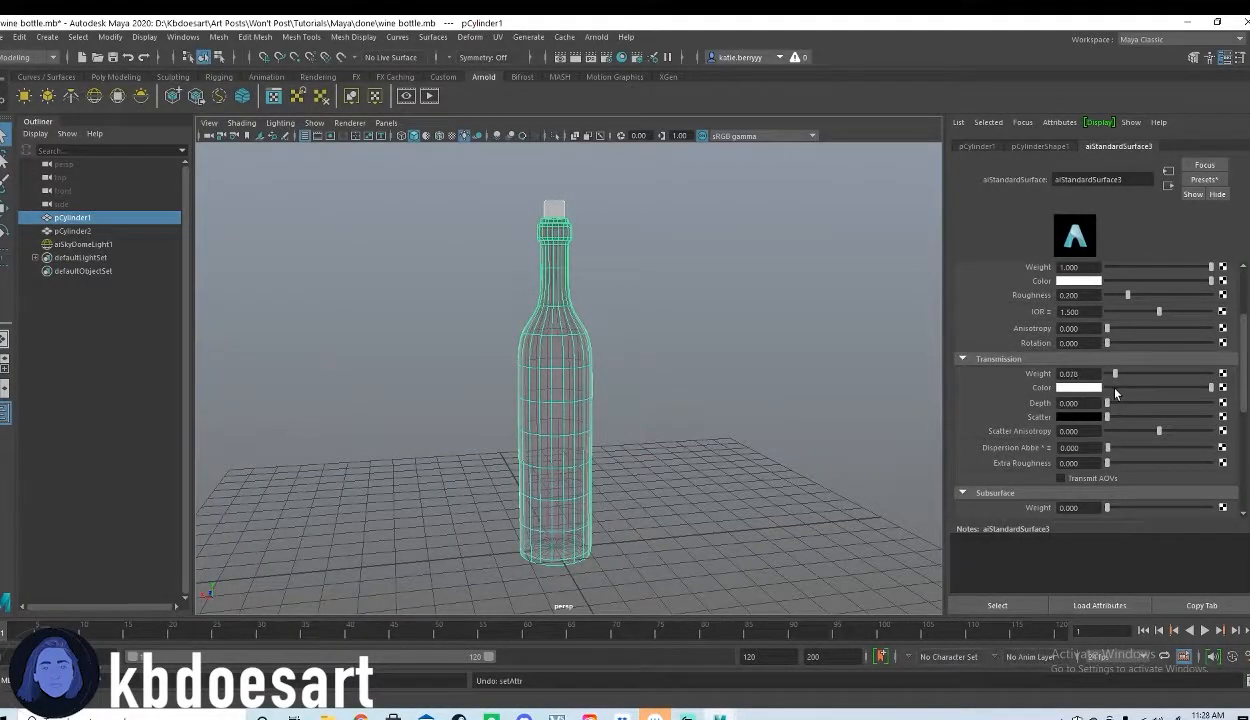
pyautogui.click(1078, 387)
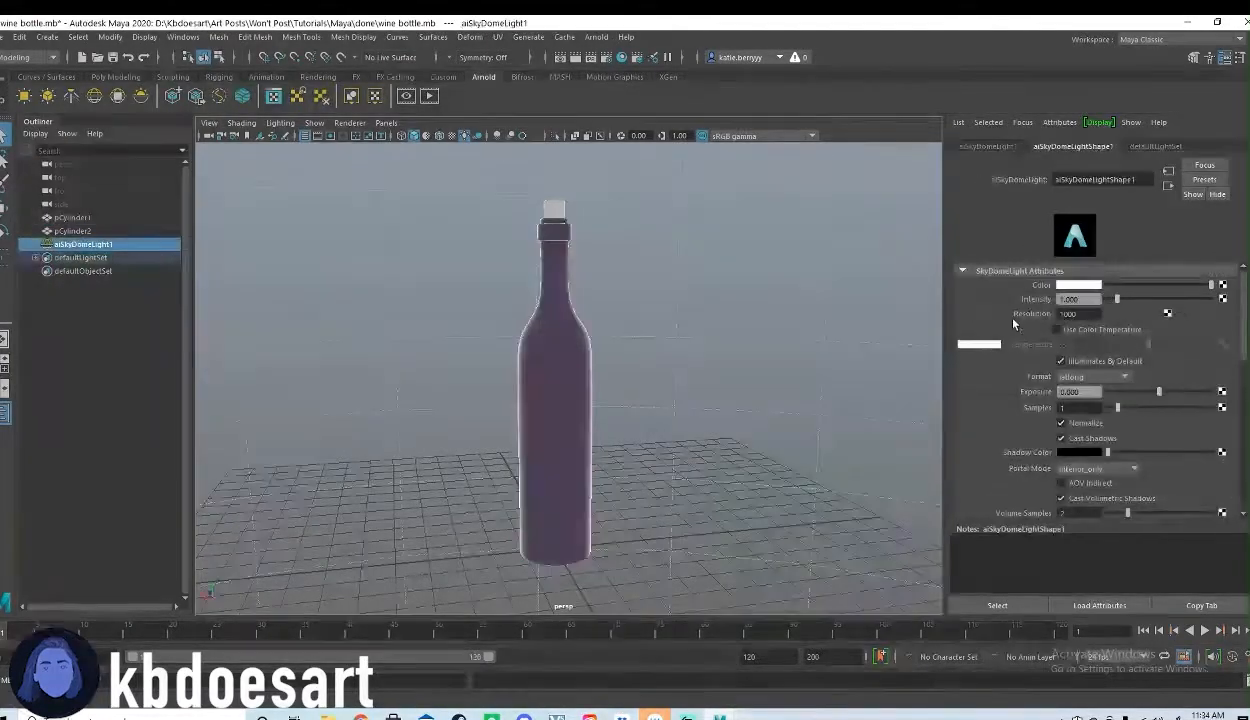
# Step: Select the bottle and review all the attribute values of its aiStandardSurface material
pyautogui.click(580, 310)
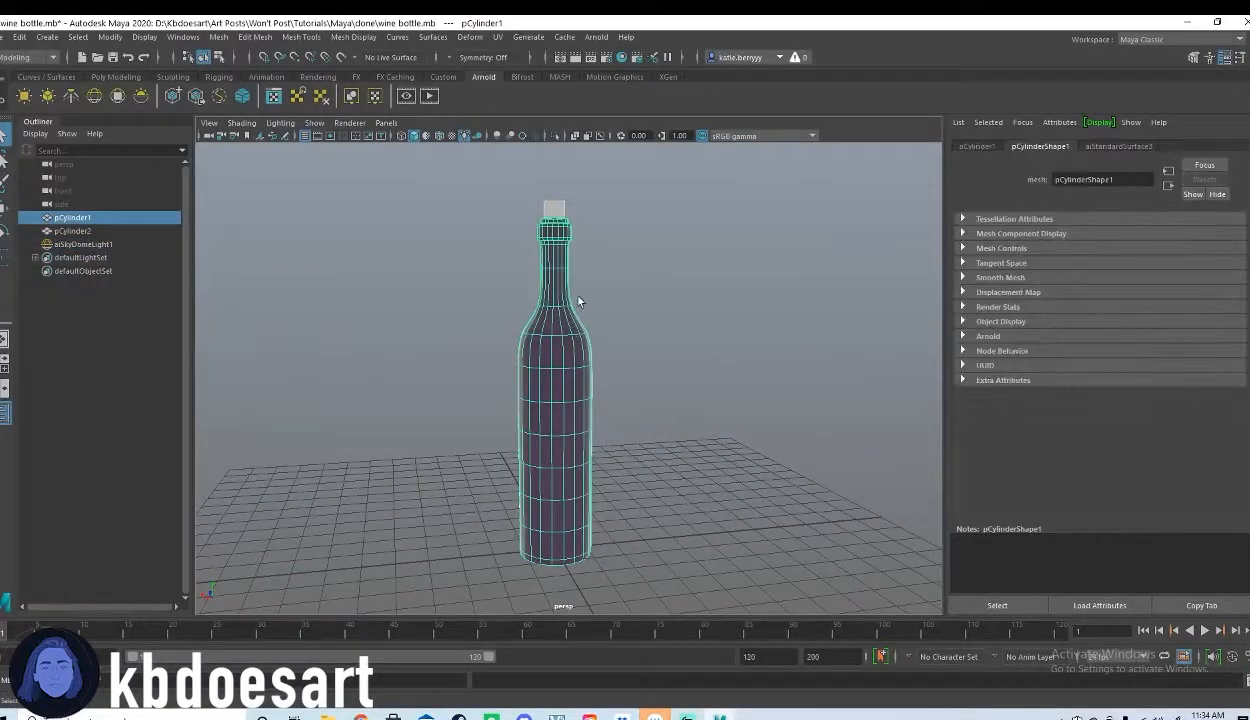
pyautogui.click(1110, 146)
pyautogui.scroll(-5, 1091, 345)
pyautogui.scroll(-8, 1095, 350)
pyautogui.scroll(8, 1098, 390)
pyautogui.scroll(6, 1110, 375)
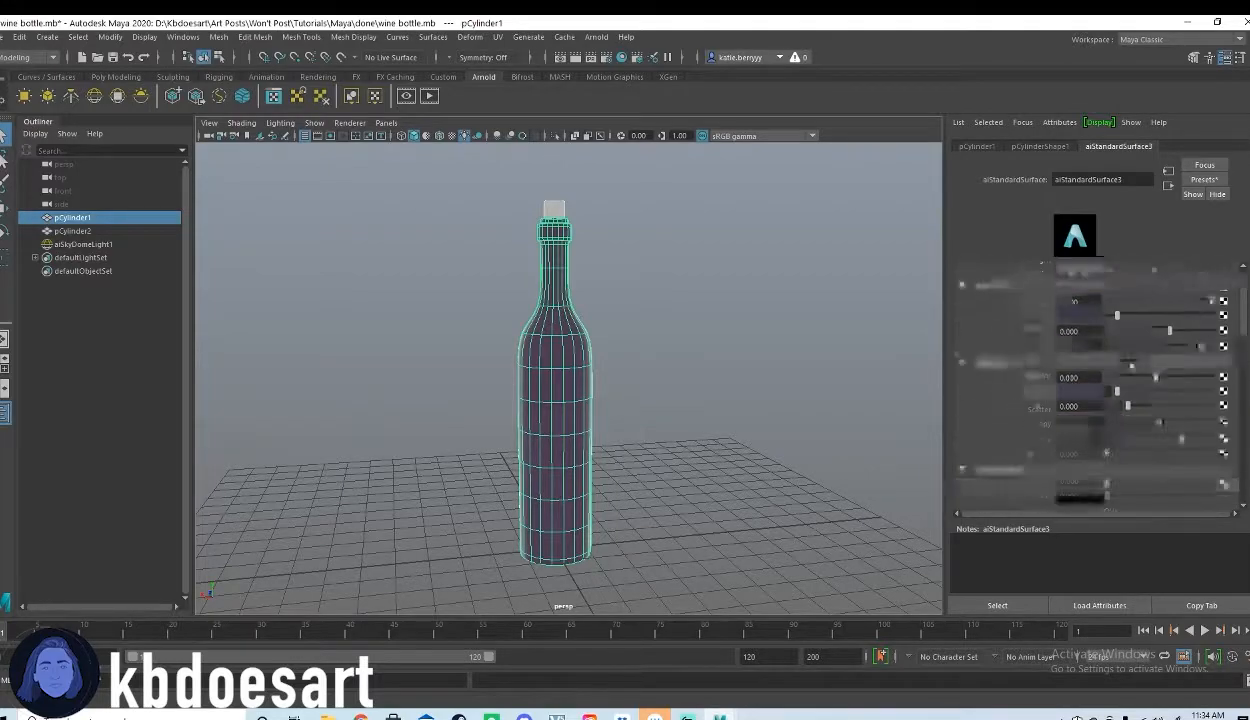
# Step: Render the scene with Arnold and enlarge the RenderView window until the whole bottle fits in it
pyautogui.click(500, 38)
pyautogui.moveTo(594, 38)
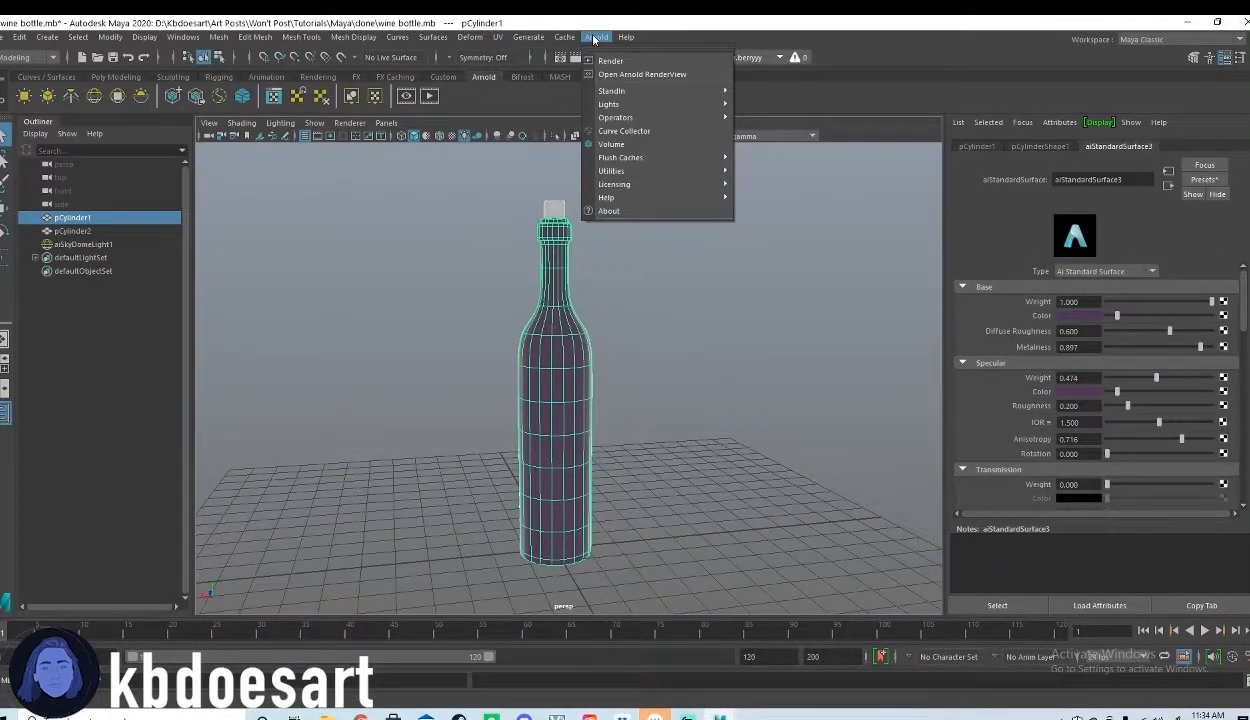
pyautogui.click(607, 61)
pyautogui.moveTo(430, 138); pyautogui.dragTo(983, 70)
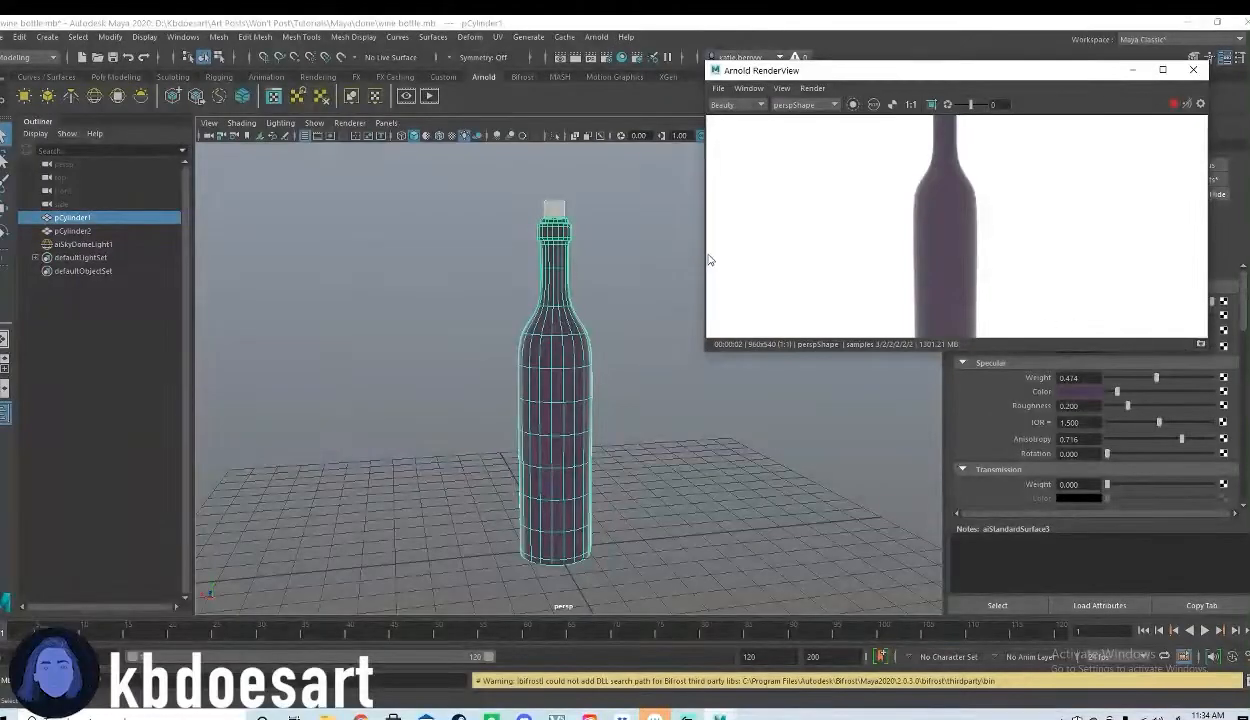
pyautogui.moveTo(706, 255); pyautogui.dragTo(487, 255)
pyautogui.moveTo(811, 350); pyautogui.dragTo(830, 565)
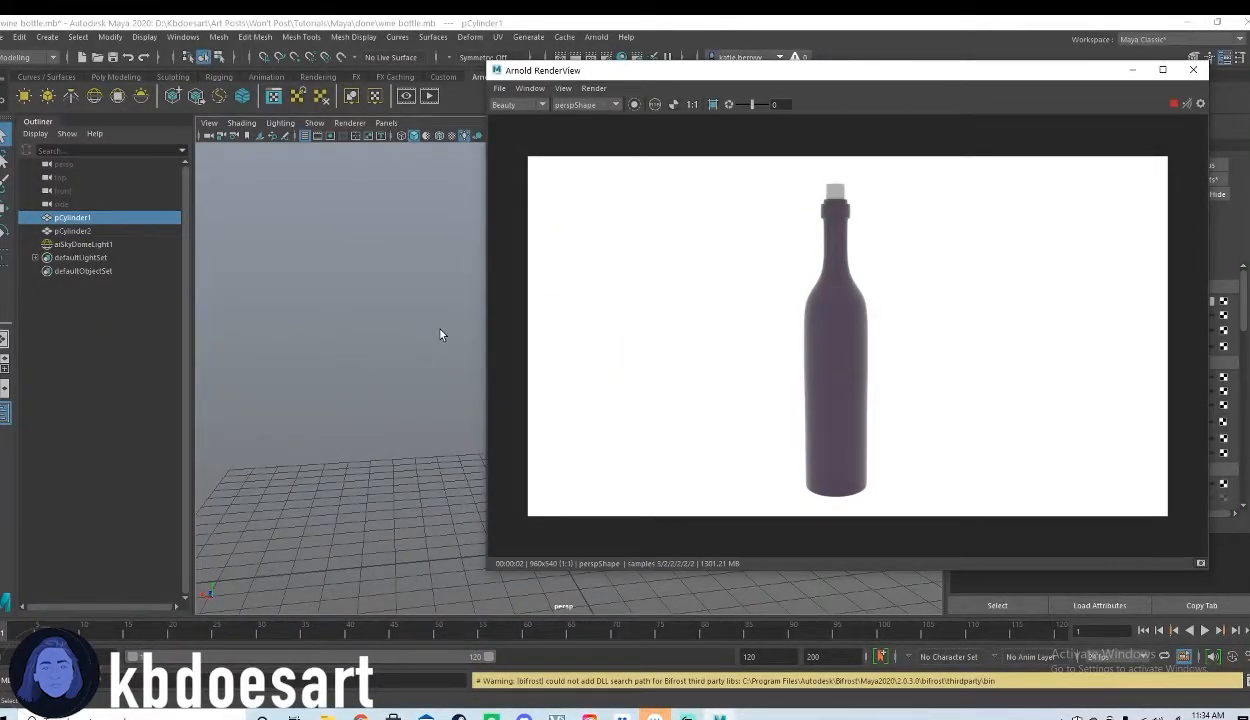
# Step: Move the RenderView window away from the material attributes and frame the bottle beside it in the viewport
pyautogui.press('f')
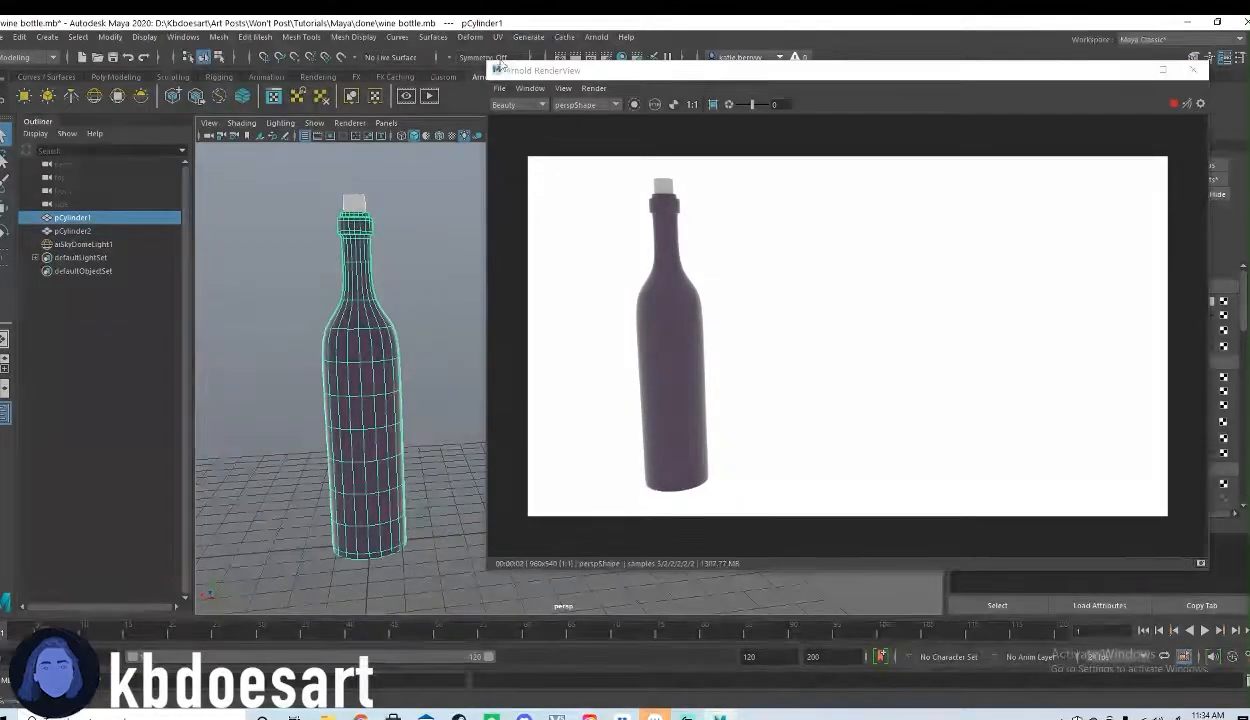
pyautogui.moveTo(480, 62); pyautogui.dragTo(197, 200)
pyautogui.keyDown('alt'); pyautogui.moveTo(528, 250); pyautogui.dragTo(717, 265, button='middle'); pyautogui.keyUp('alt')
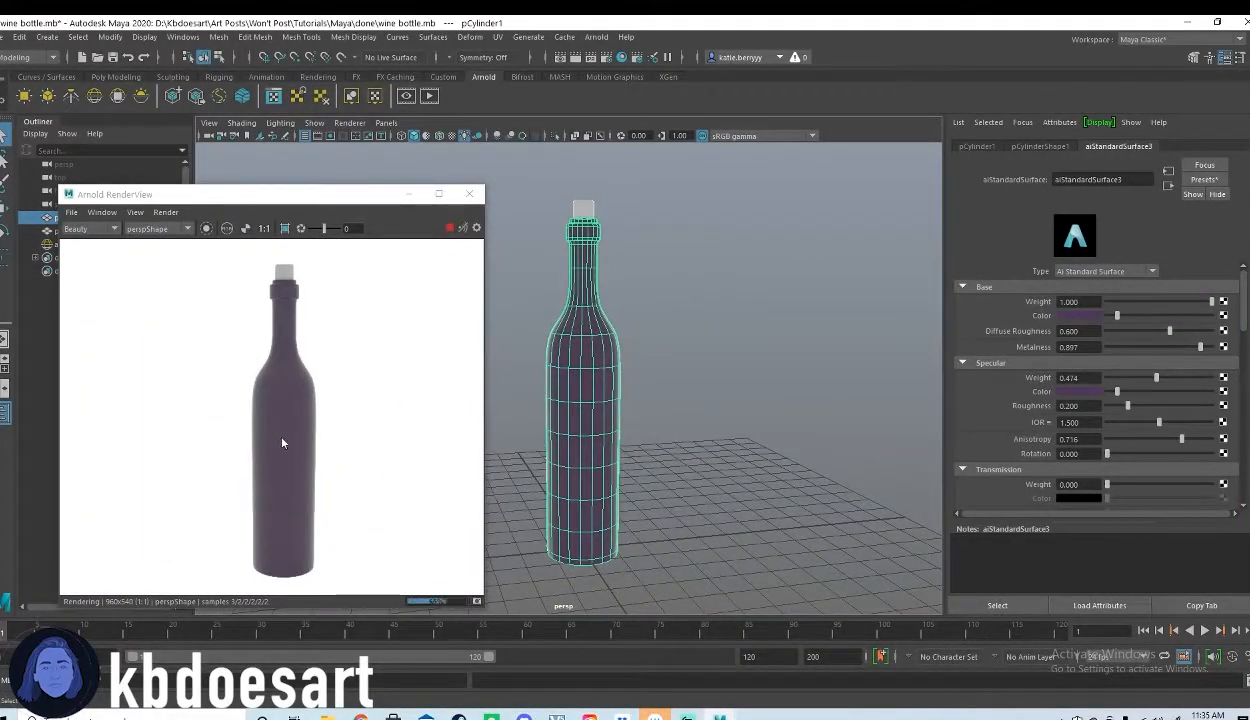
# Step: Lower the bottle material's metalness and base weight, raise its diffuse roughness, and brighten its specular color while checking the live render
pyautogui.scroll(-2, 307, 385)
pyautogui.scroll(3, 307, 380)
pyautogui.moveTo(1200, 347); pyautogui.dragTo(1043, 357)
pyautogui.moveTo(1170, 331); pyautogui.dragTo(1213, 331)
pyautogui.moveTo(1211, 302); pyautogui.dragTo(1100, 338)
pyautogui.scroll(-2, 1170, 377)
pyautogui.moveTo(1118, 352); pyautogui.dragTo(1170, 374)
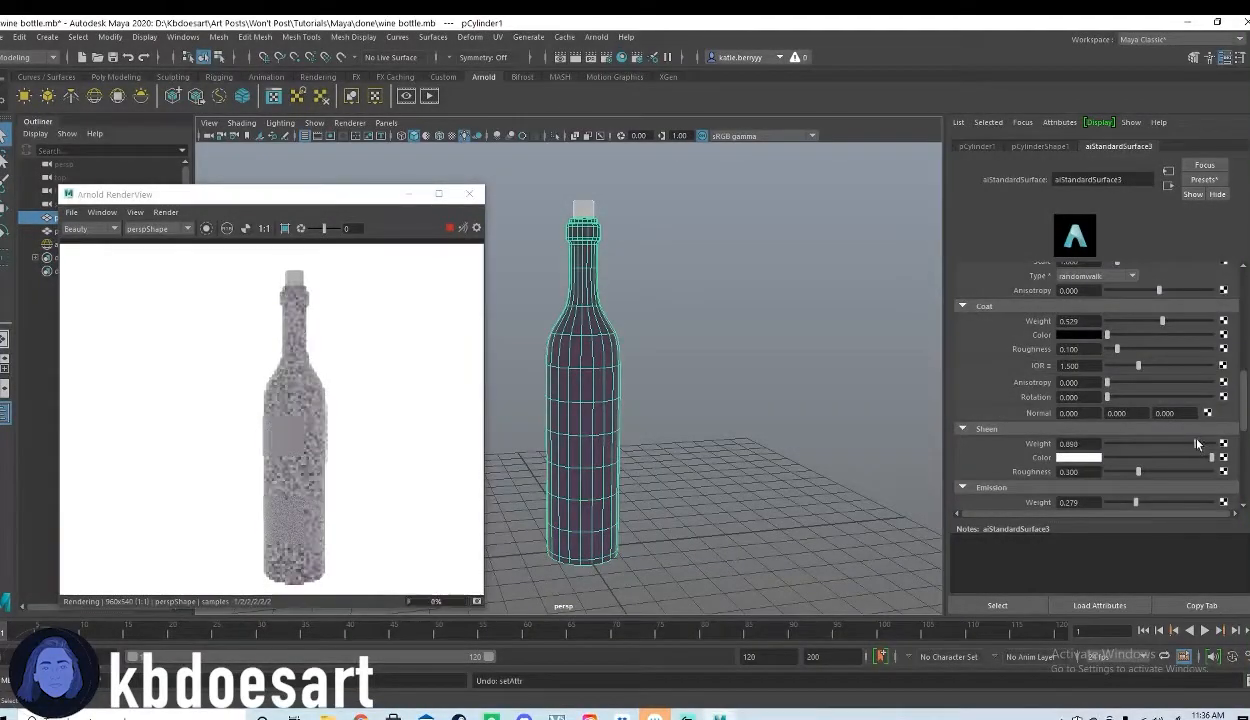
# Step: Set the bottle material's sheen weight to 1, sheen color to black and sheen roughness to 0.787
pyautogui.moveTo(1199, 443); pyautogui.dragTo(1231, 452)
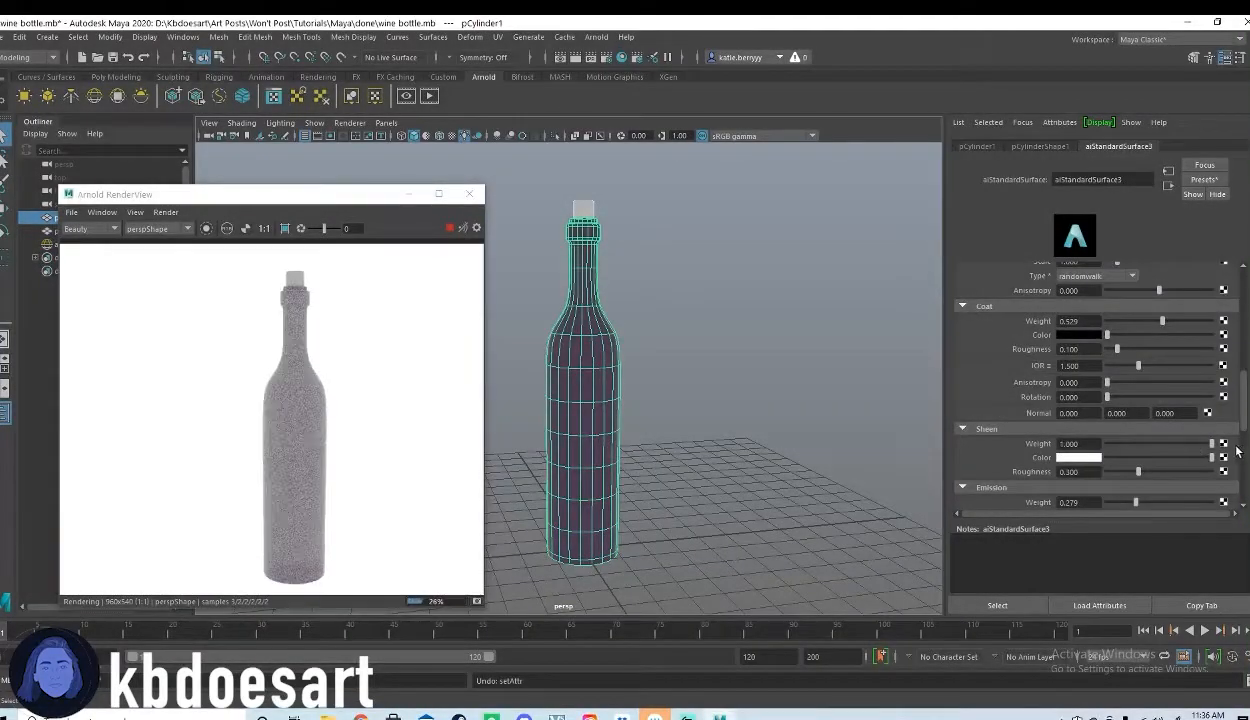
pyautogui.moveTo(1150, 457); pyautogui.dragTo(1055, 466)
pyautogui.moveTo(1162, 474); pyautogui.dragTo(1188, 477)
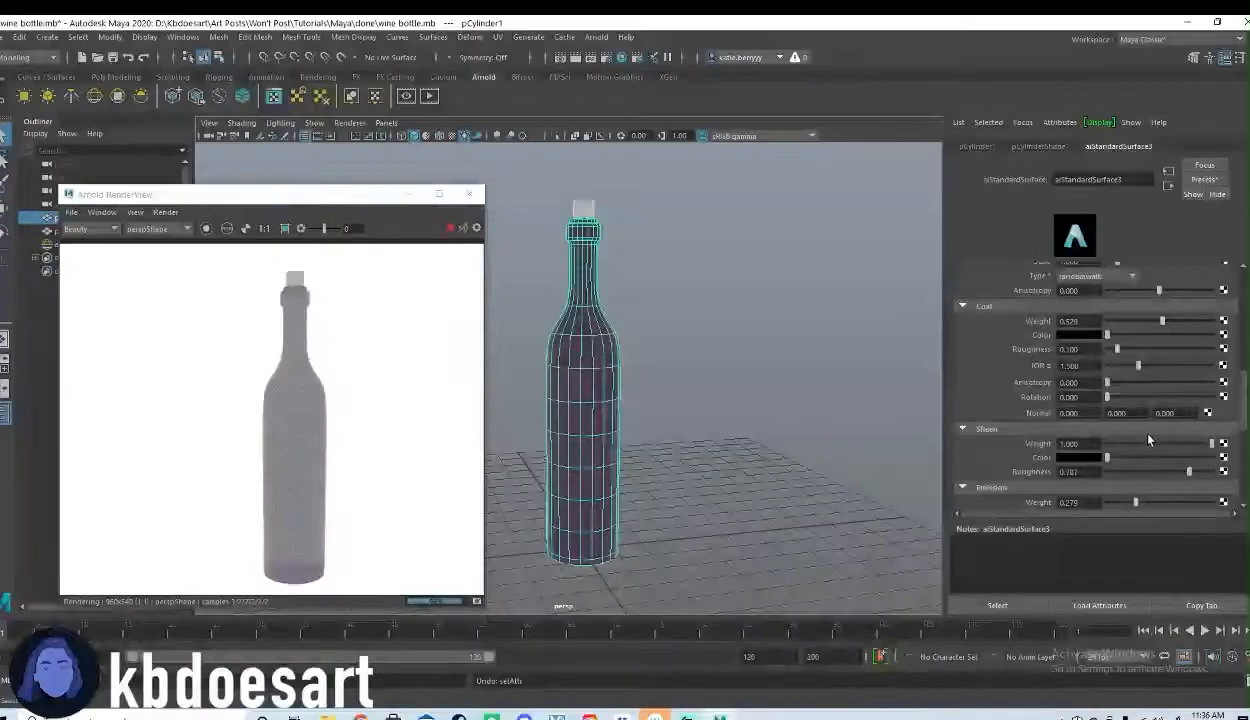
pyautogui.scroll(2, 268, 389)
pyautogui.scroll(-2, 268, 389)
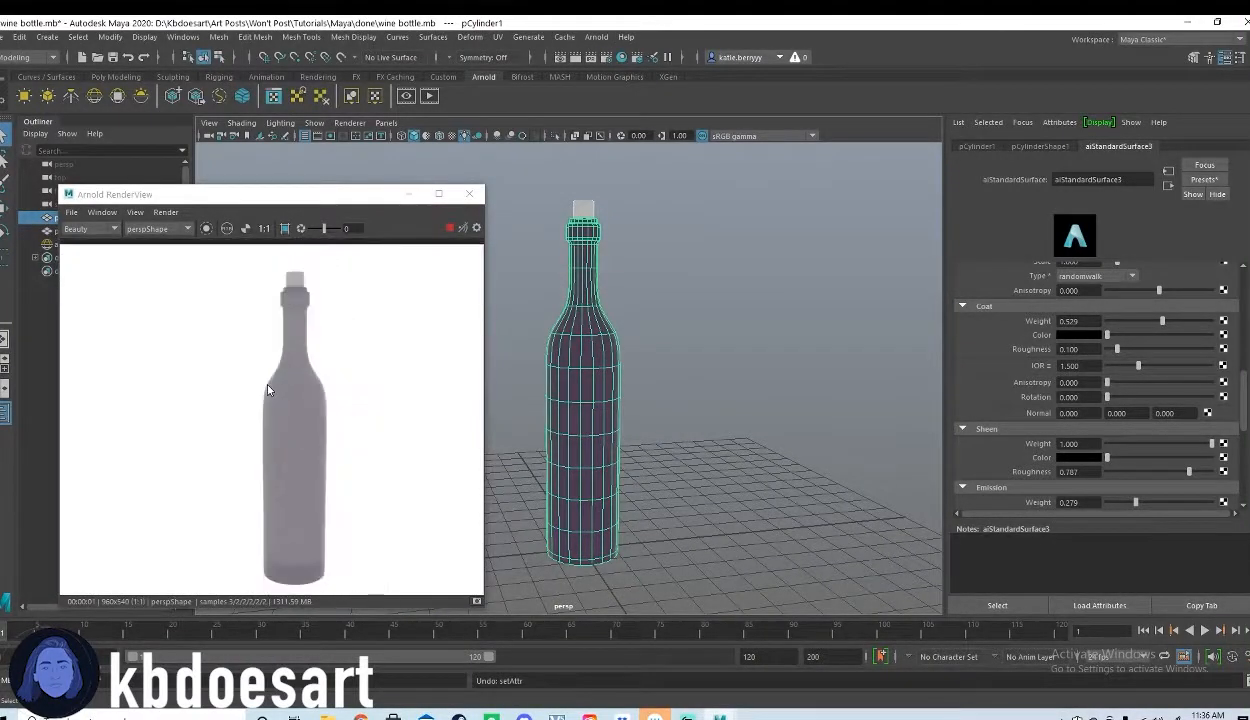
# Step: Set the render image size to 1920 by 1080 pixels at a resolution of 300 and reposition the RenderView beside the bottle
pyautogui.click(182, 37)
pyautogui.moveTo(249, 124)
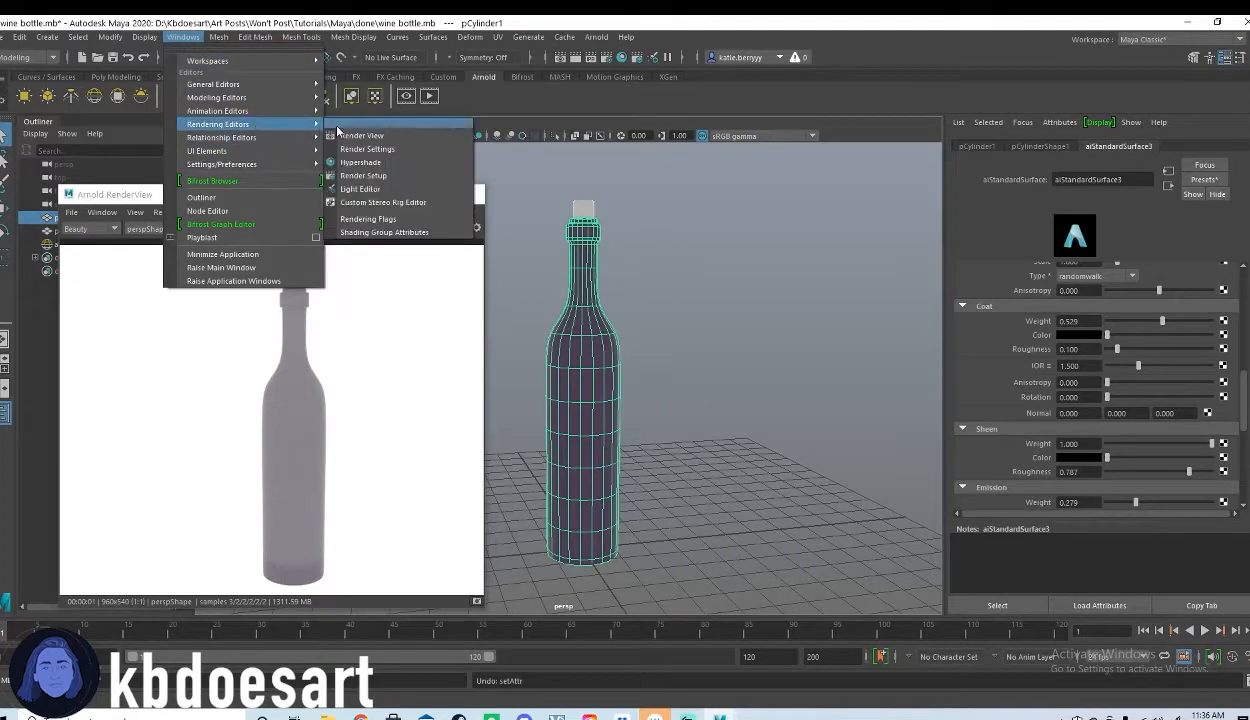
pyautogui.click(366, 149)
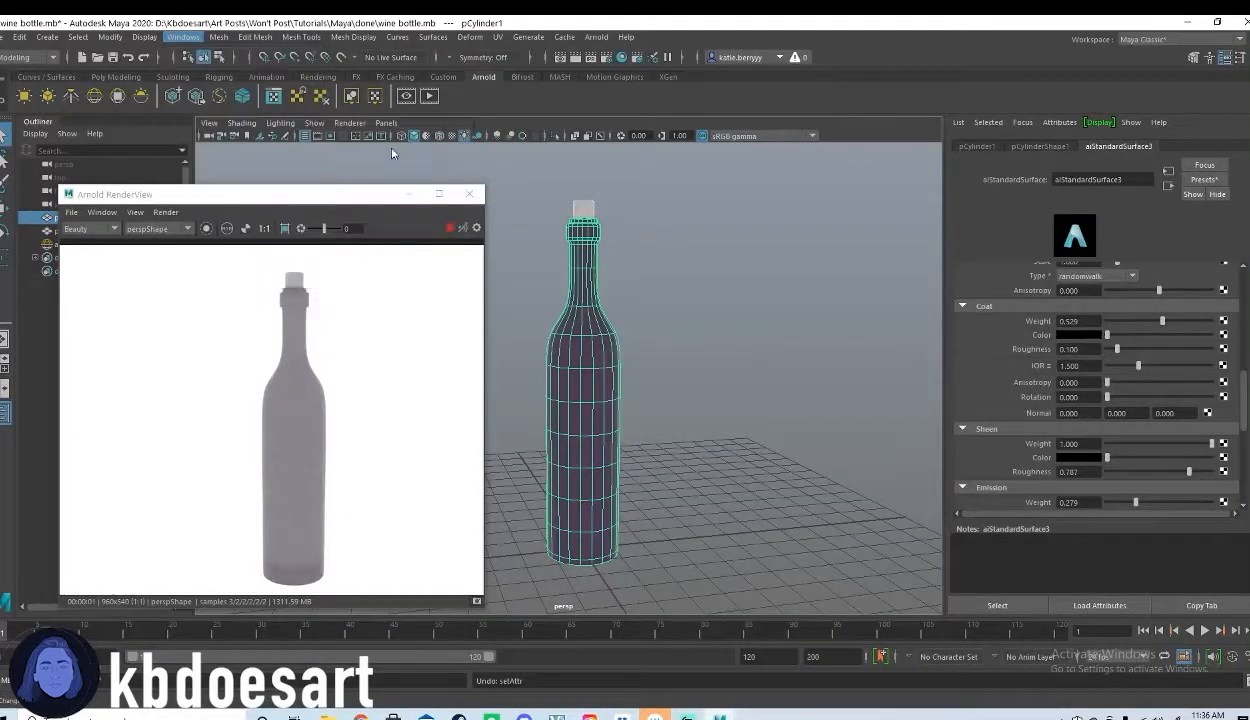
pyautogui.scroll(-5, 939, 320)
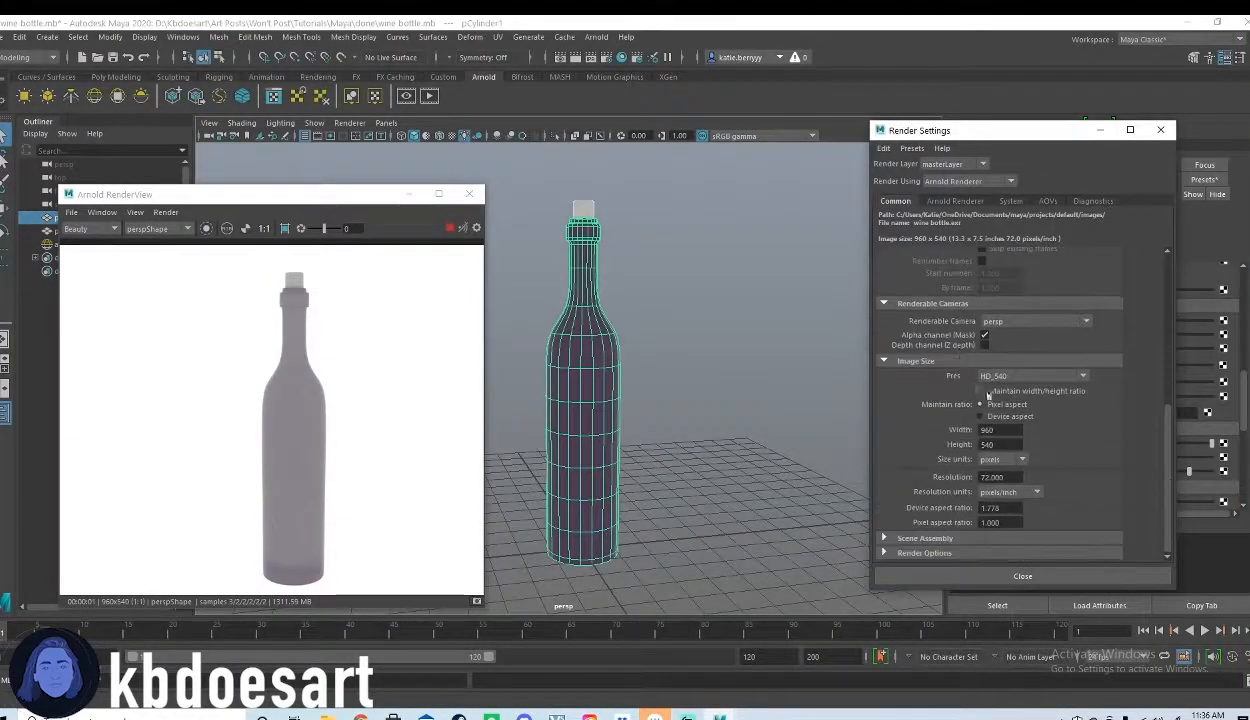
pyautogui.moveTo(1000, 477); pyautogui.dragTo(957, 477)
pyautogui.write('300')
pyautogui.moveTo(1000, 429); pyautogui.dragTo(937, 429)
pyautogui.write('1920')
pyautogui.press('Tab')
pyautogui.write('1080')
pyautogui.press('Return')
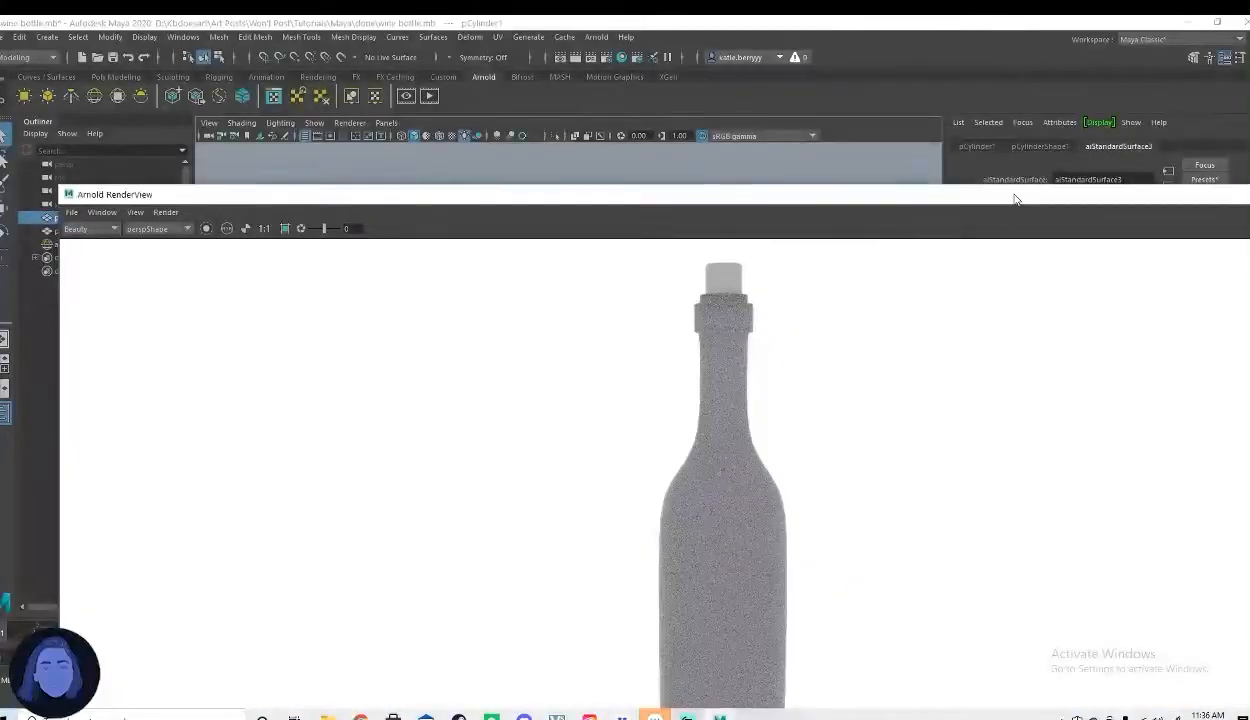
pyautogui.moveTo(1013, 195); pyautogui.dragTo(955, 121)
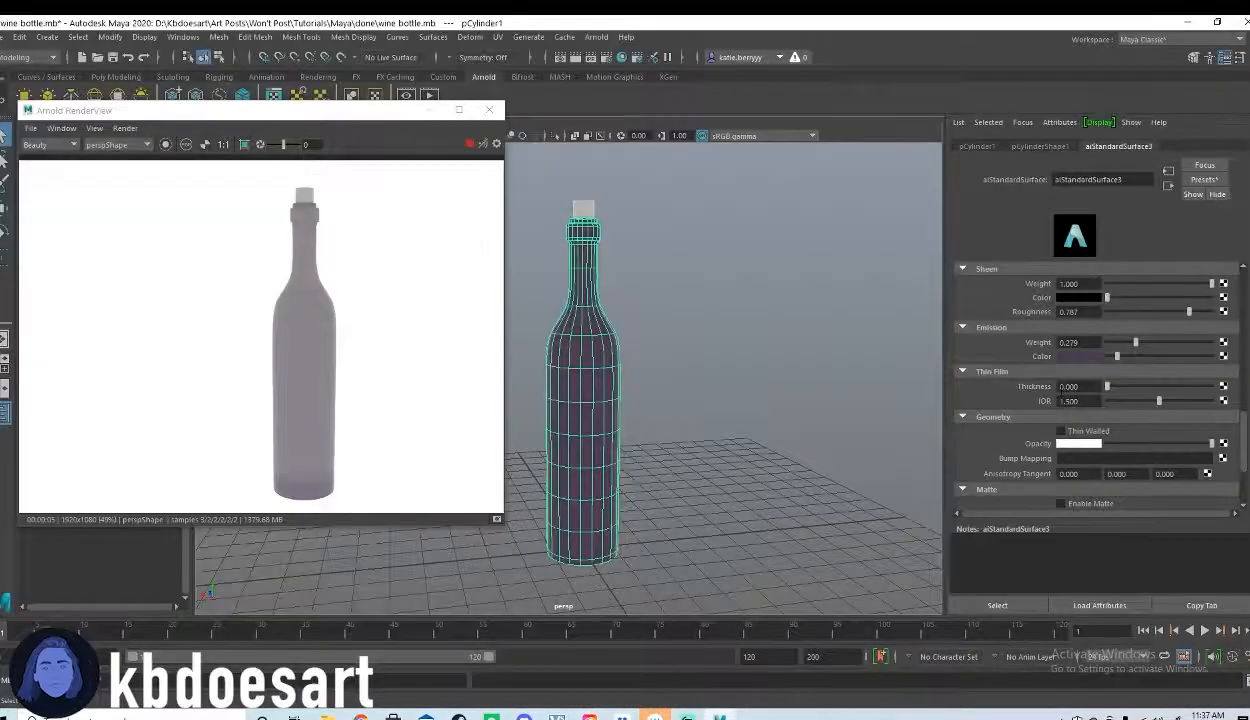
# Step: Set the bottle material's transmission weight to 0.535, its depth to 78.71 and its transmission color to the dark purple used before
pyautogui.scroll(5, 1070, 383)
pyautogui.scroll(3, 1075, 384)
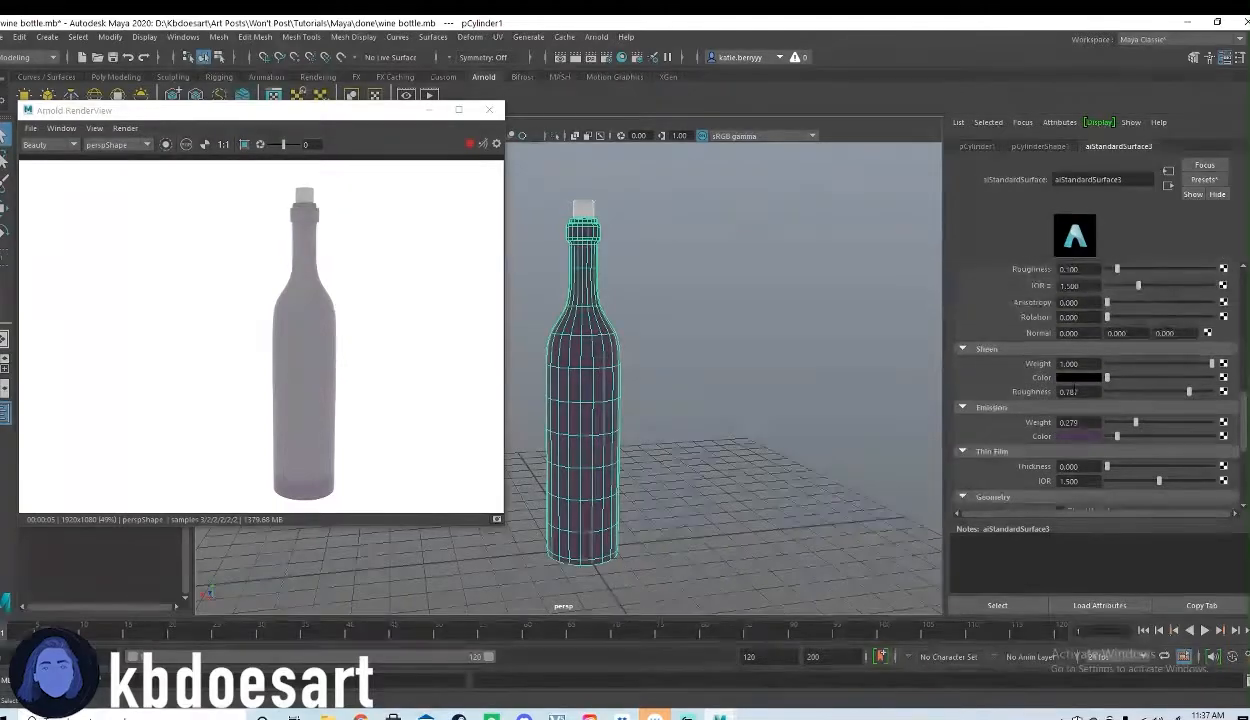
pyautogui.scroll(3, 1074, 387)
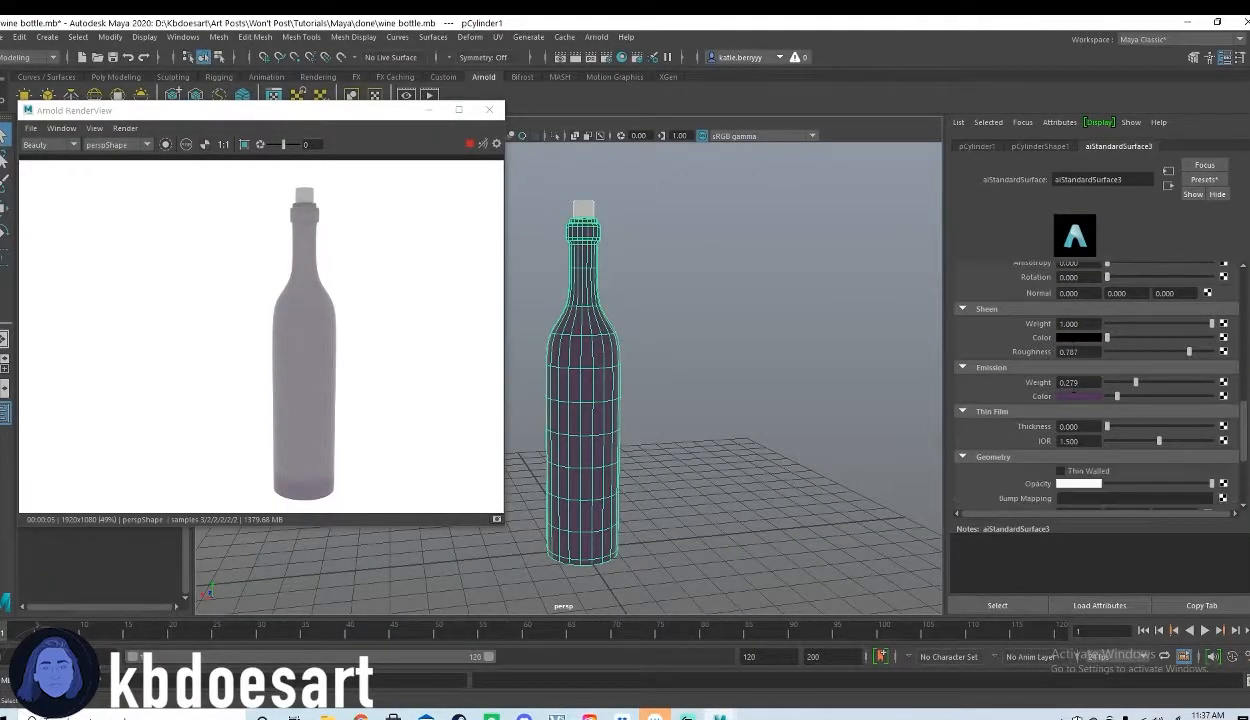
pyautogui.scroll(6, 1075, 385)
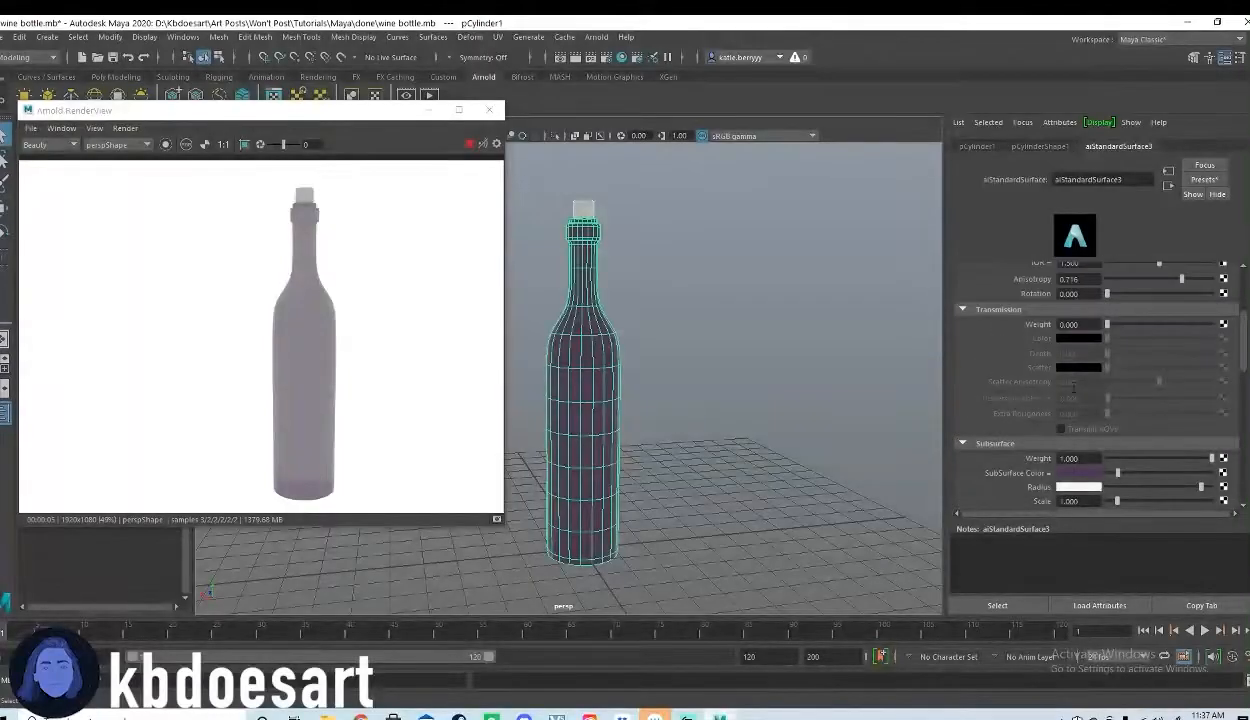
pyautogui.click(1108, 325)
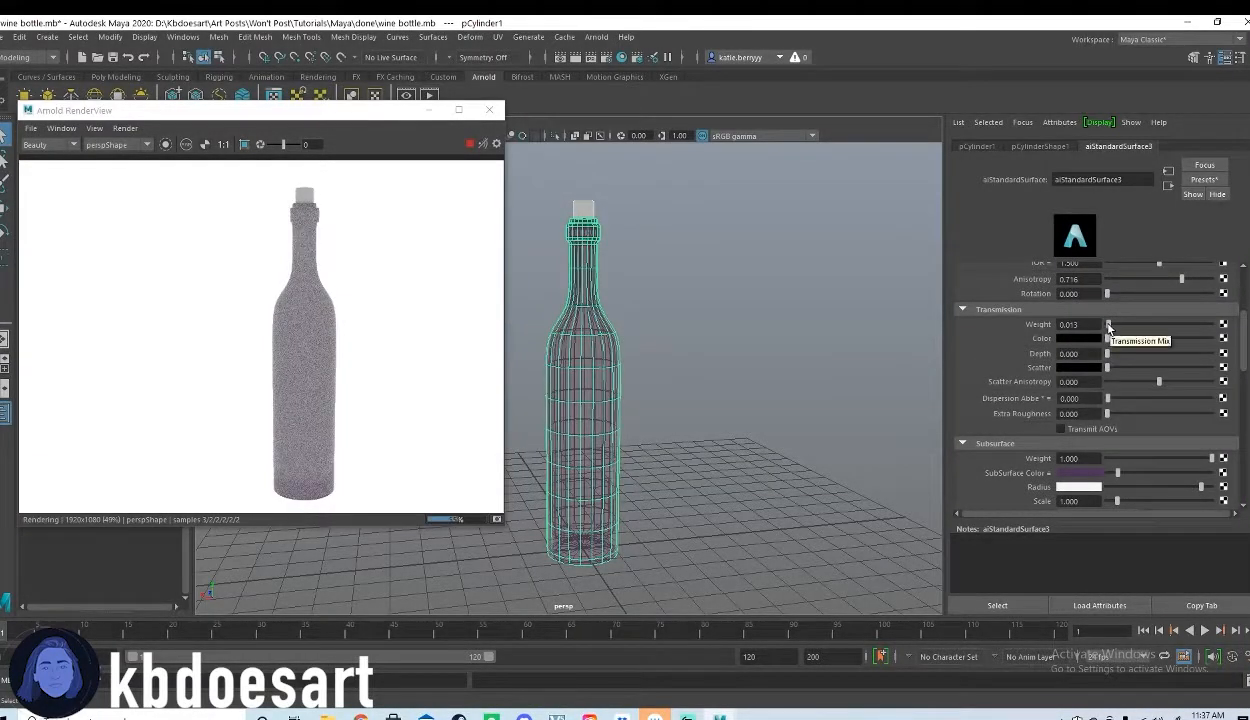
pyautogui.moveTo(1108, 325); pyautogui.dragTo(1199, 351)
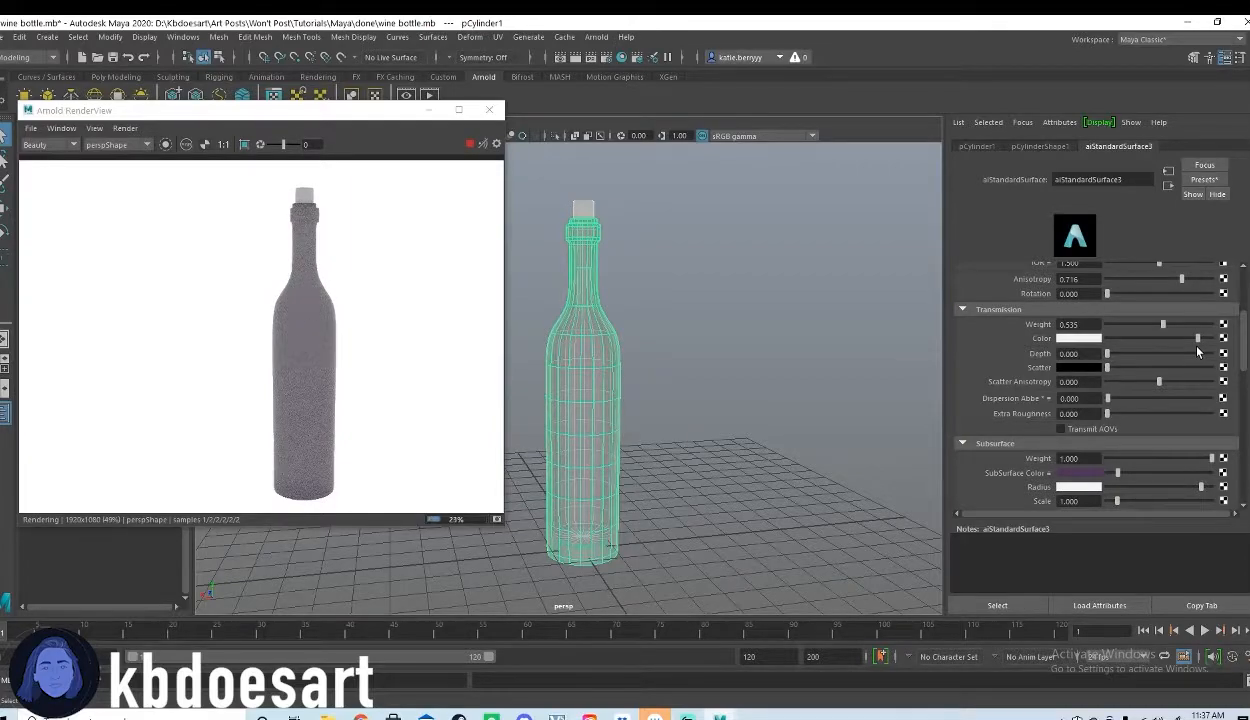
pyautogui.moveTo(1107, 353); pyautogui.dragTo(1189, 361)
pyautogui.click(1085, 340)
pyautogui.click(1000, 329)
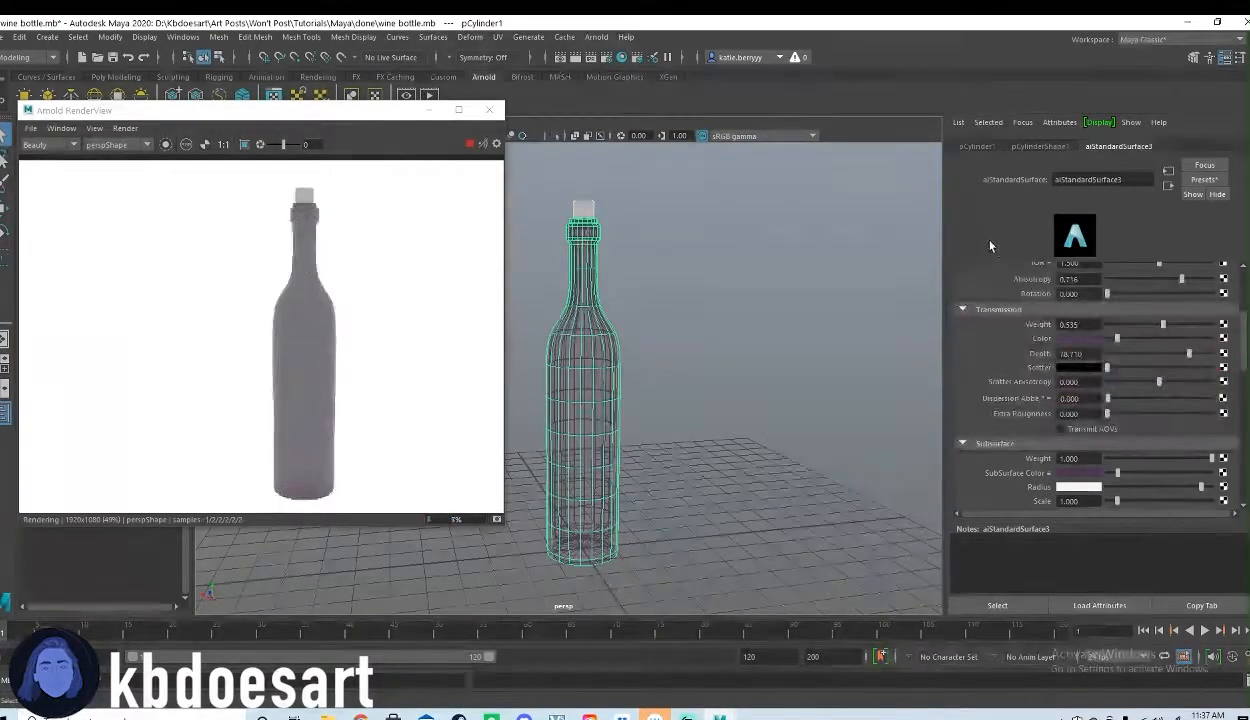
# Step: Test several coat weights on the bottle material, settle on 0 and change the coat color to the same dark purple
pyautogui.scroll(-10, 1090, 460)
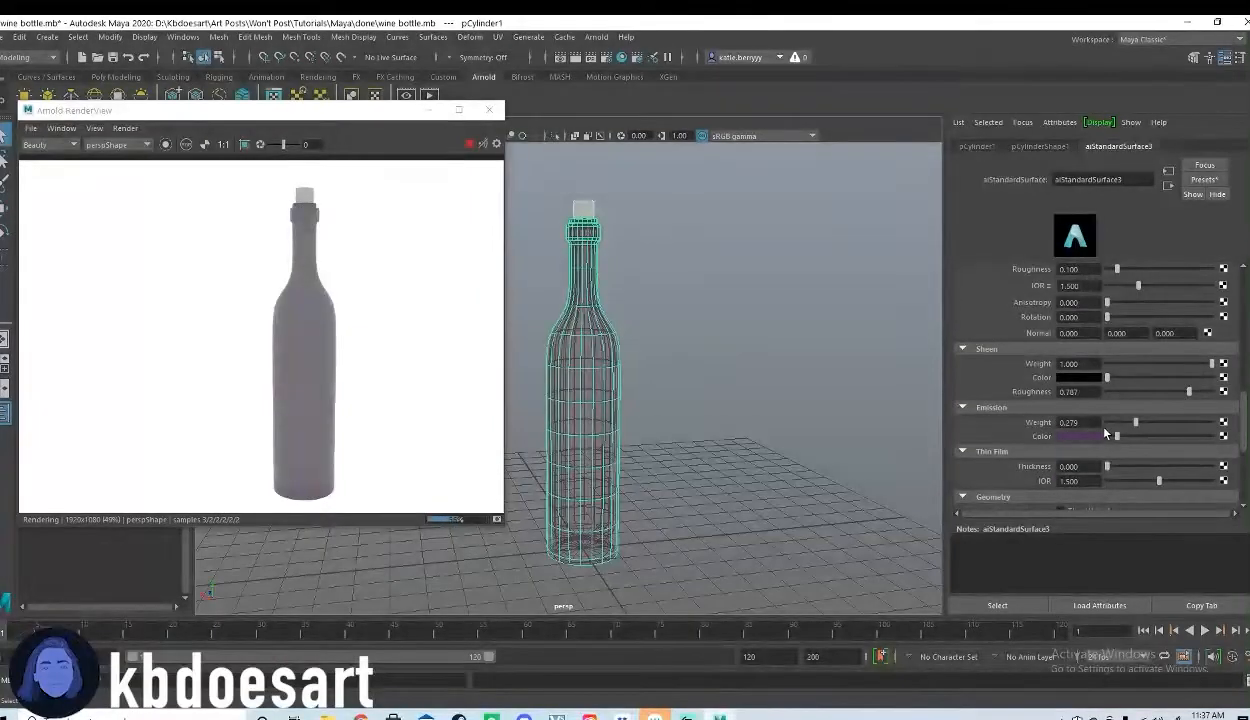
pyautogui.scroll(3, 1105, 432)
pyautogui.scroll(1, 1105, 432)
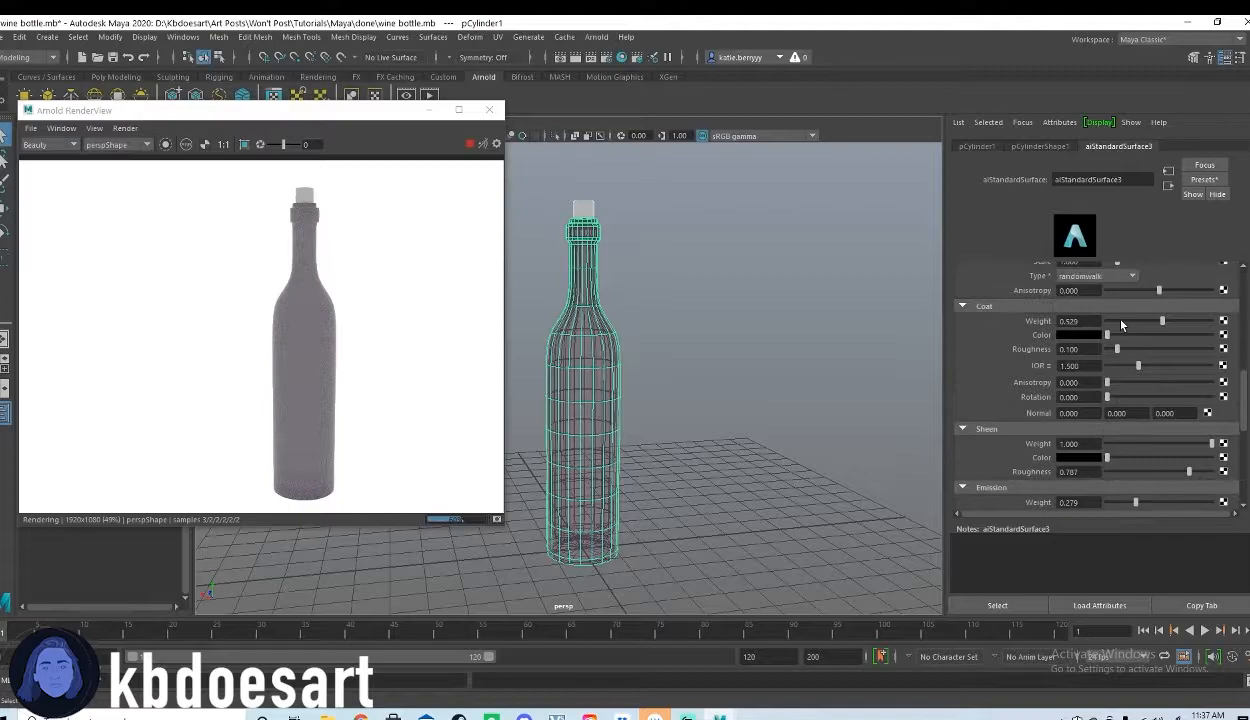
pyautogui.moveTo(1162, 321); pyautogui.dragTo(1083, 322)
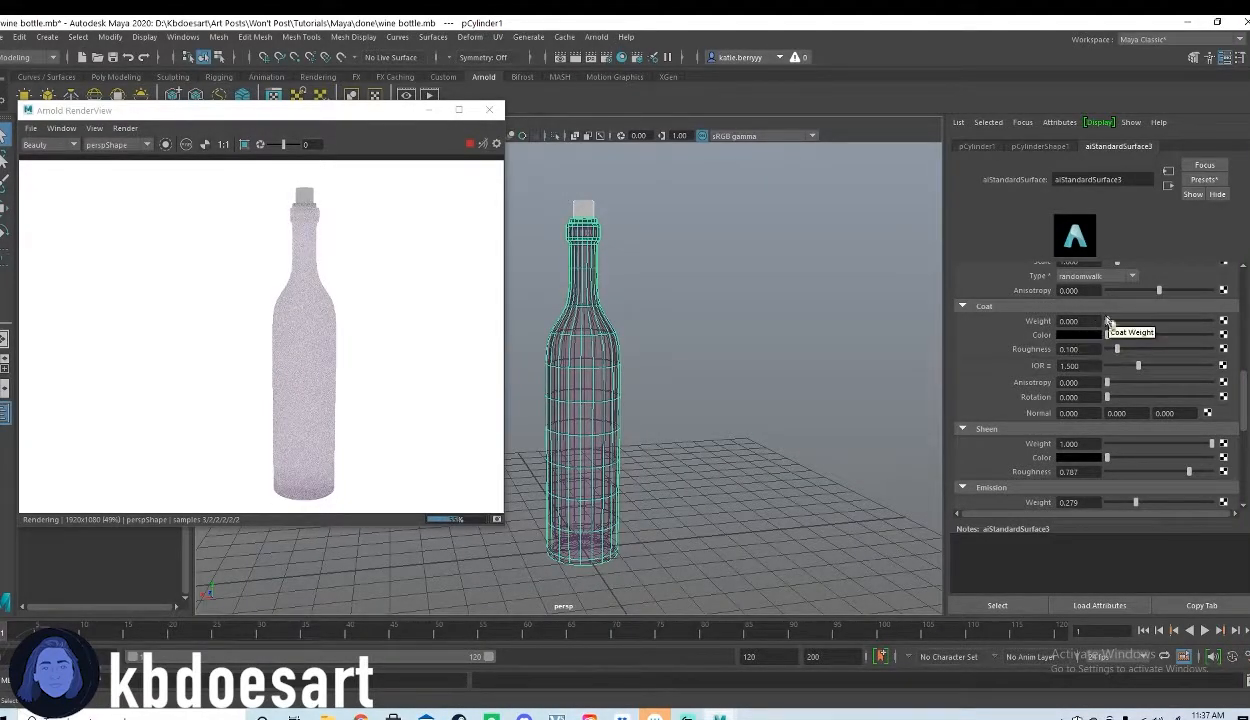
pyautogui.moveTo(1107, 321); pyautogui.dragTo(1118, 322)
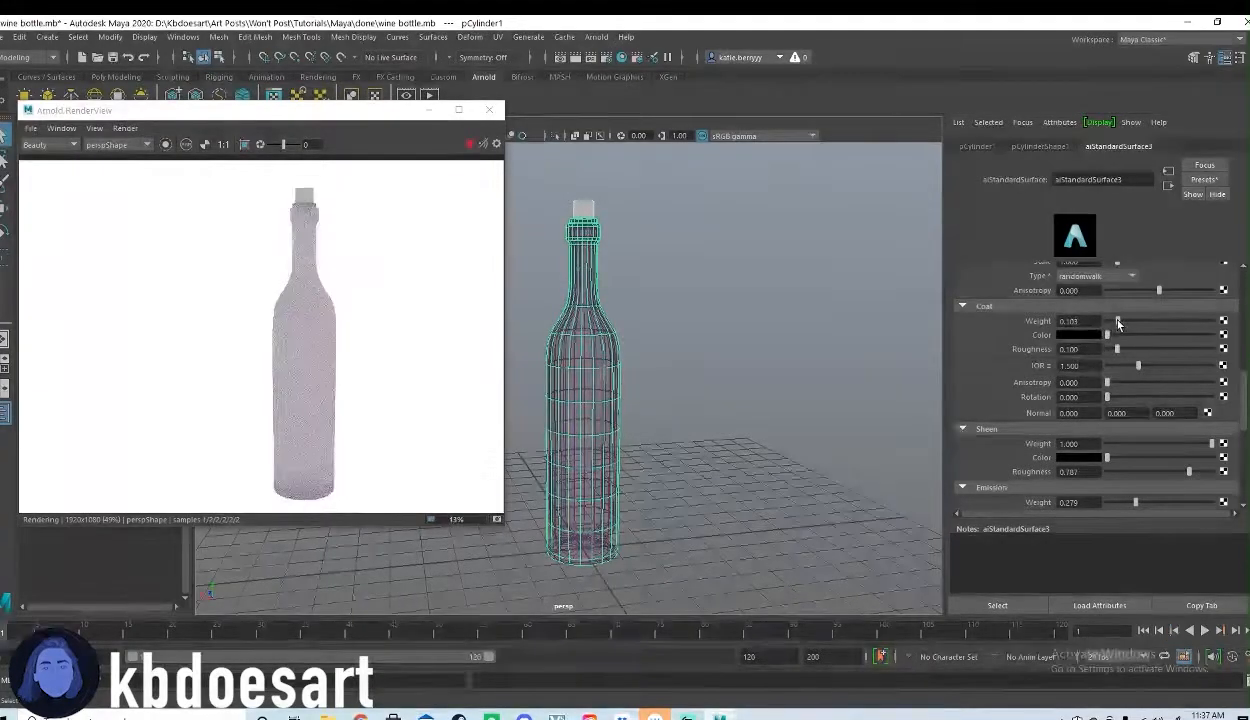
pyautogui.moveTo(1118, 322); pyautogui.dragTo(1192, 322)
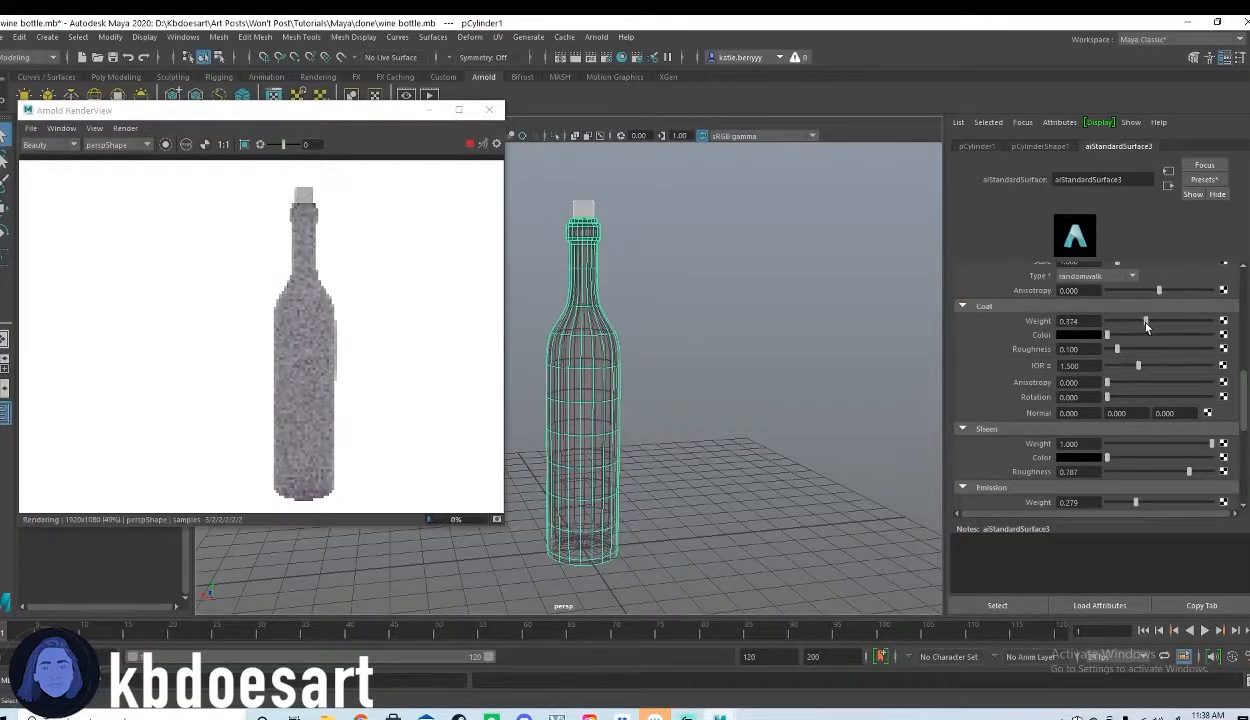
pyautogui.click(1097, 335)
pyautogui.click(1014, 329)
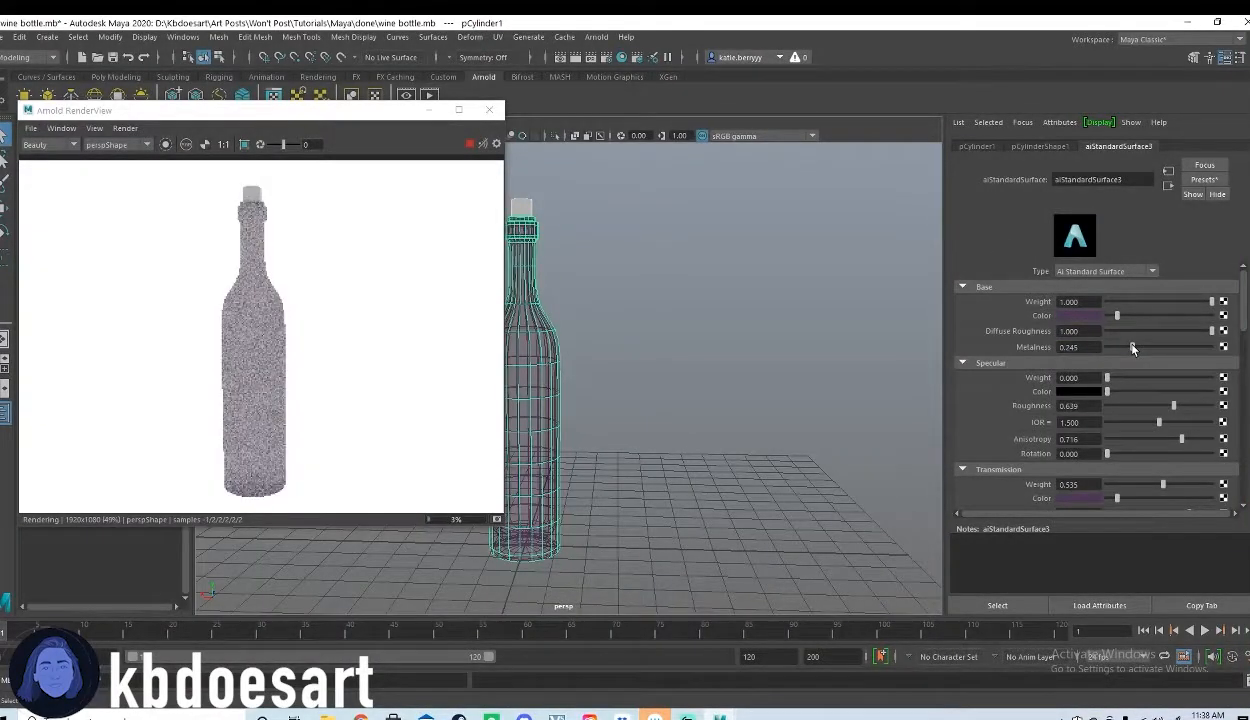
# Step: Raise the bottle material's metalness to 0.555 and reduce its subsurface weight to 0.135
pyautogui.moveTo(1133, 348); pyautogui.dragTo(1165, 348)
pyautogui.scroll(-10, 1118, 438)
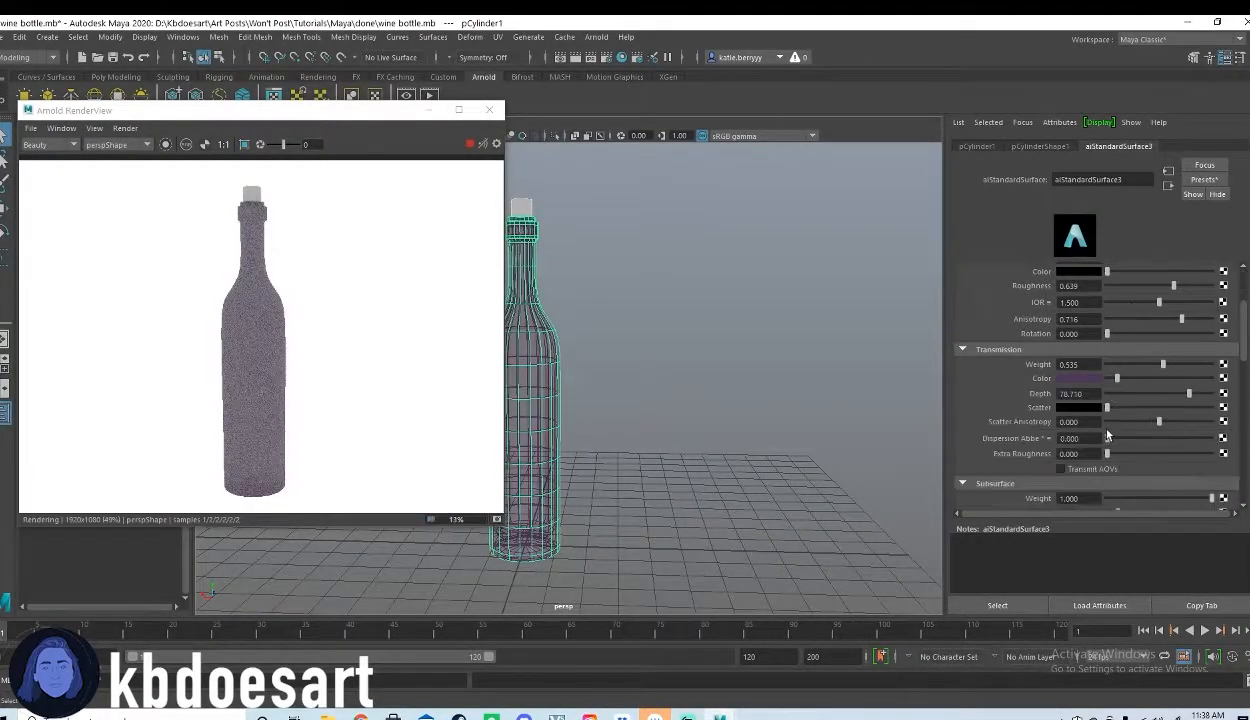
pyautogui.scroll(3, 1105, 432)
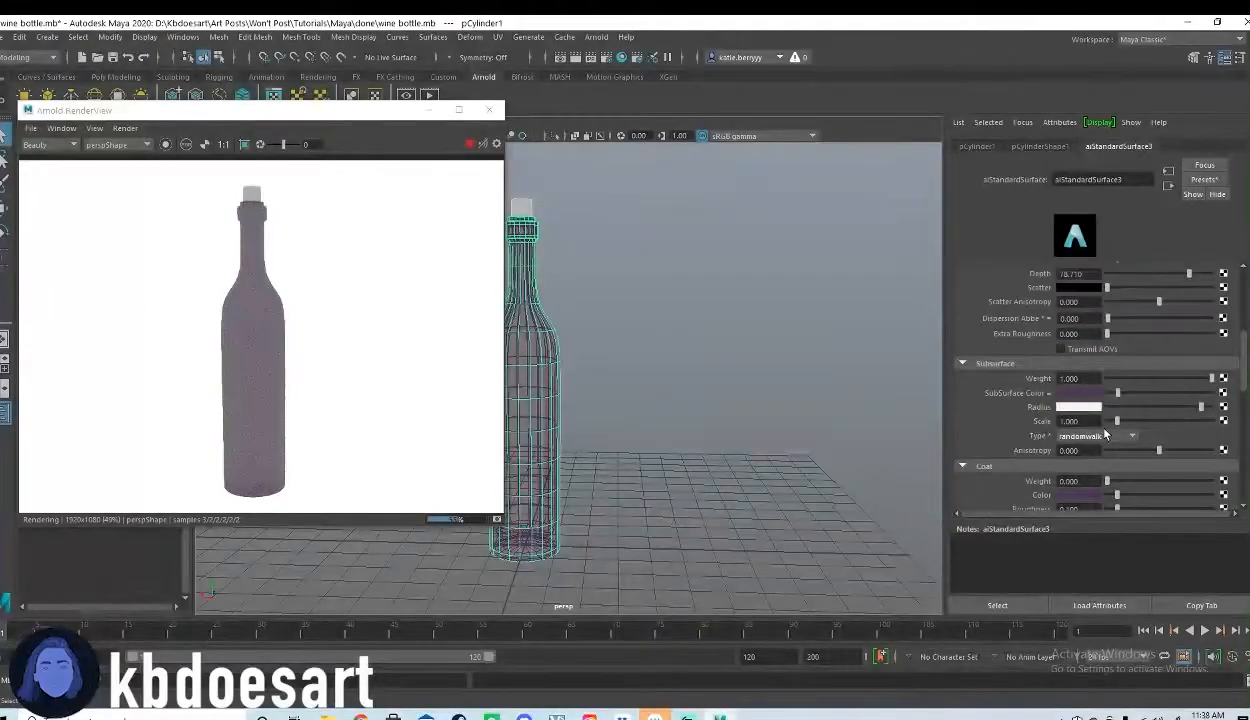
pyautogui.click(1123, 378)
pyautogui.moveTo(1123, 378); pyautogui.dragTo(1121, 378)
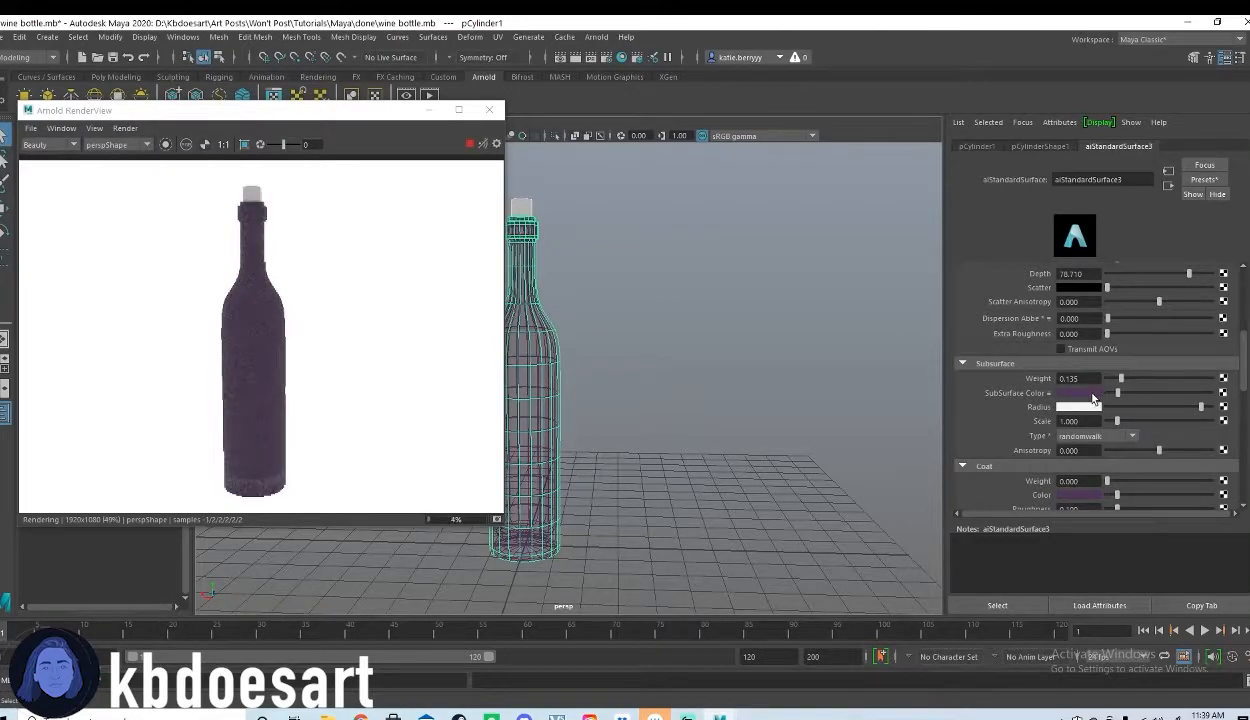
# Step: Change the subsurface color to a dark green with hue 129.23, saturation 0.378 and value 0.049, and reuse that green for the base color
pyautogui.click(1091, 394)
pyautogui.click(1058, 430)
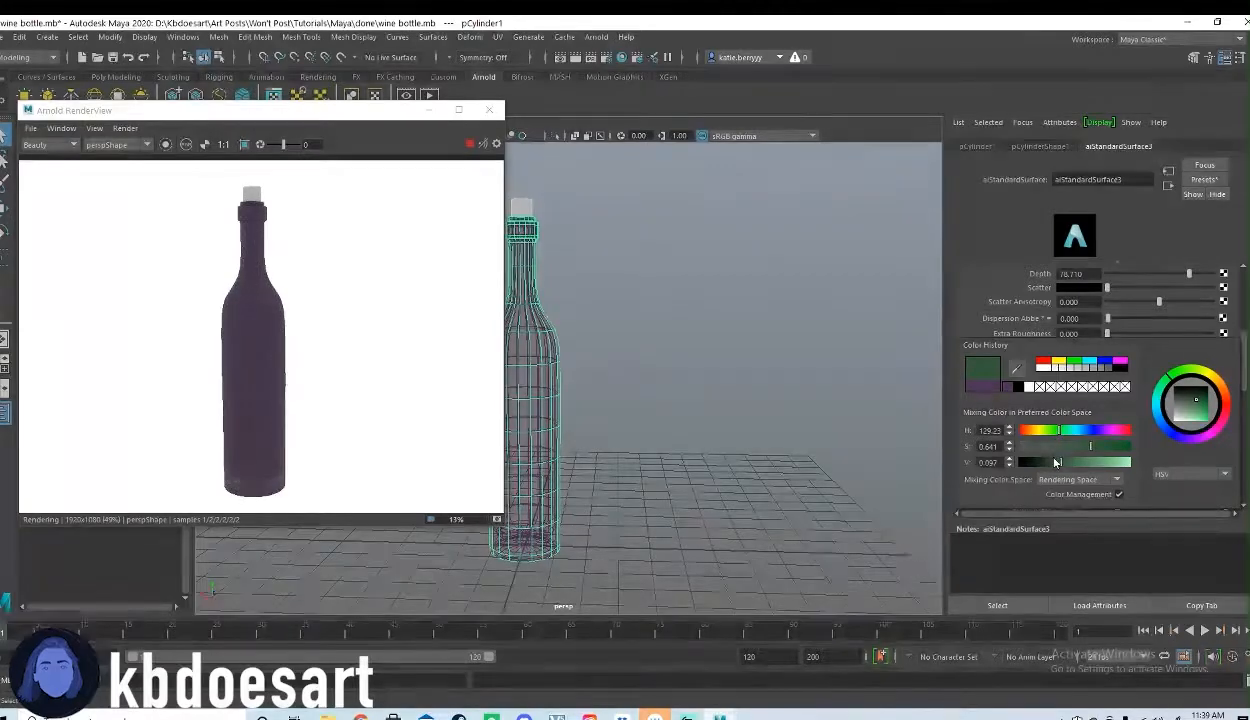
pyautogui.moveTo(1055, 462); pyautogui.dragTo(1062, 447)
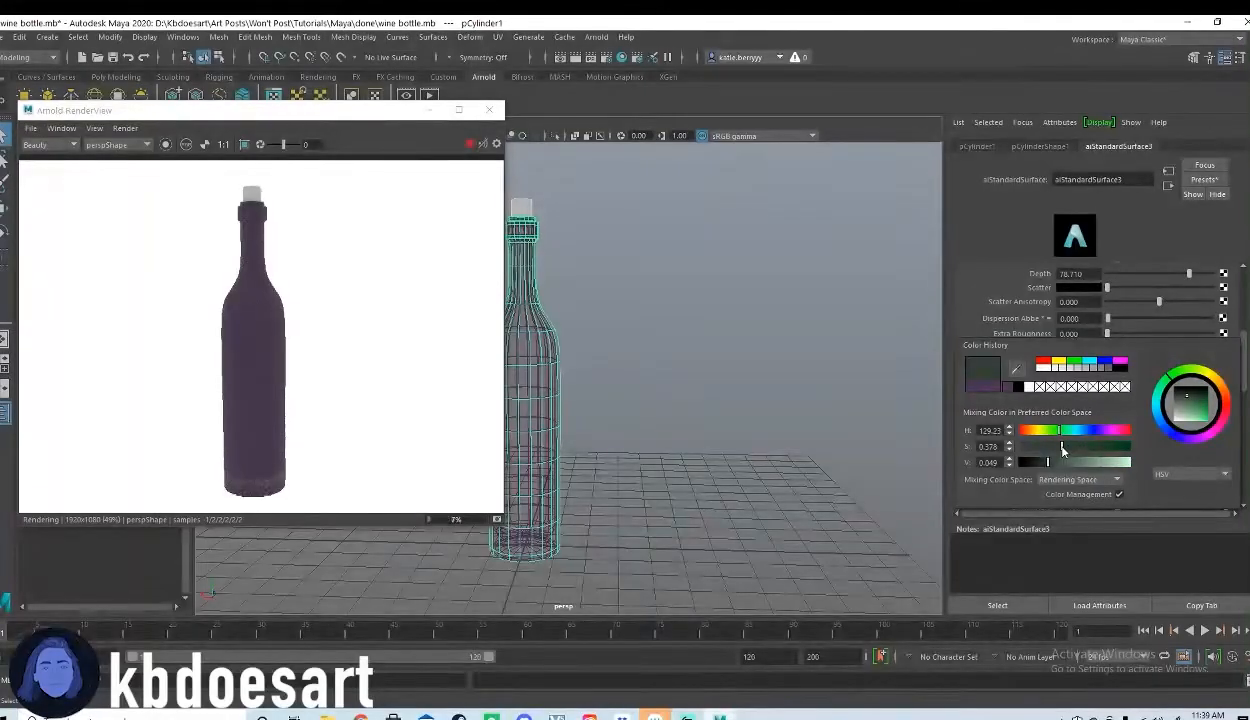
pyautogui.scroll(5, 990, 300)
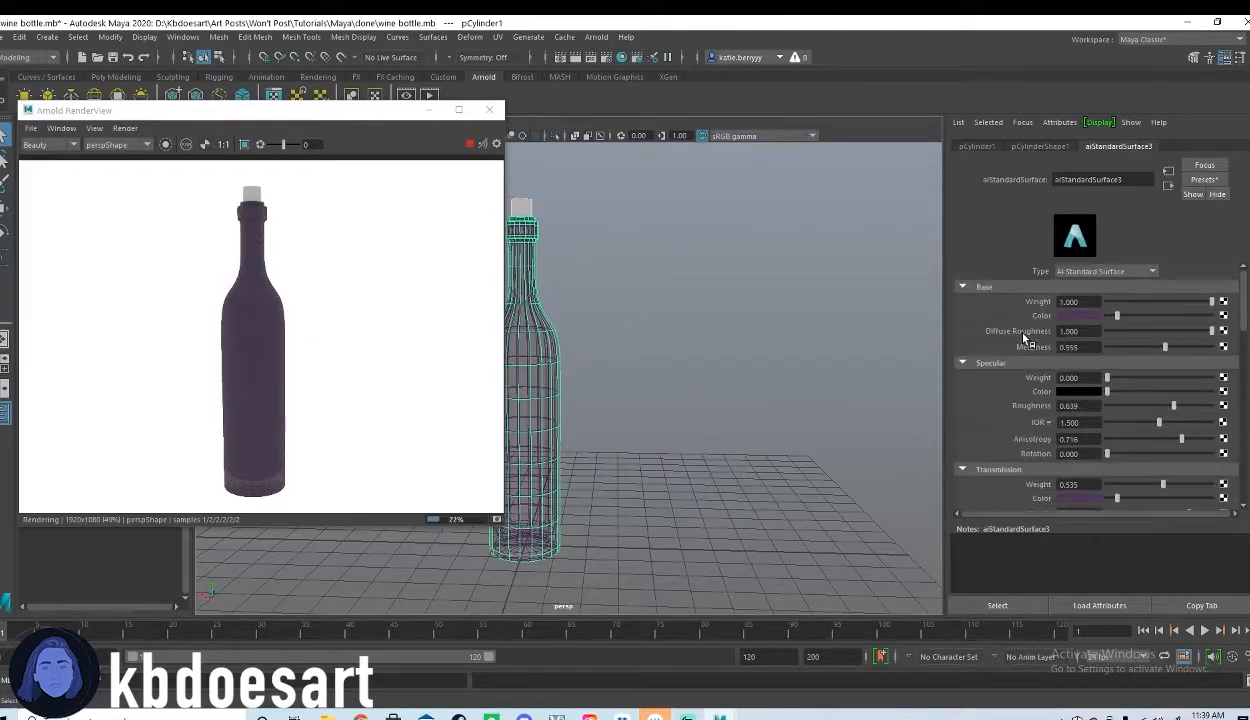
pyautogui.click(1073, 391)
pyautogui.click(1003, 305)
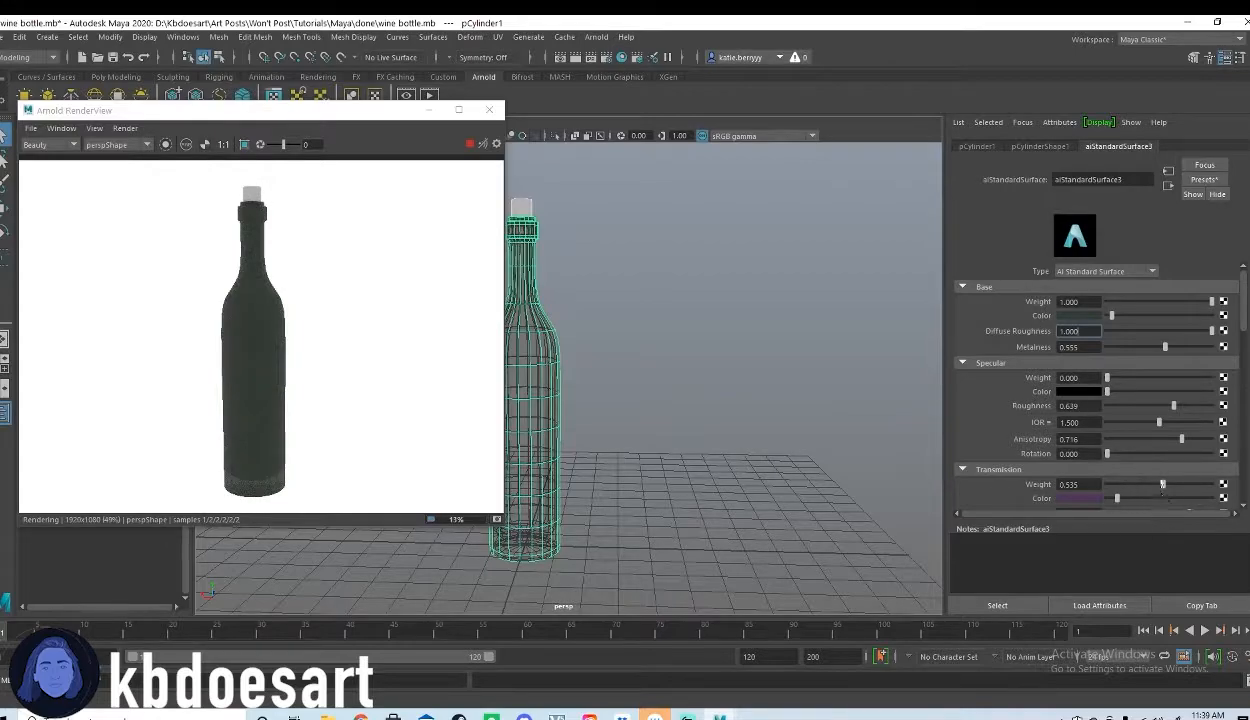
# Step: Set both the sheen weight and the emission weight of the bottle material to 0
pyautogui.scroll(-5, 1035, 450)
pyautogui.scroll(-10, 1035, 450)
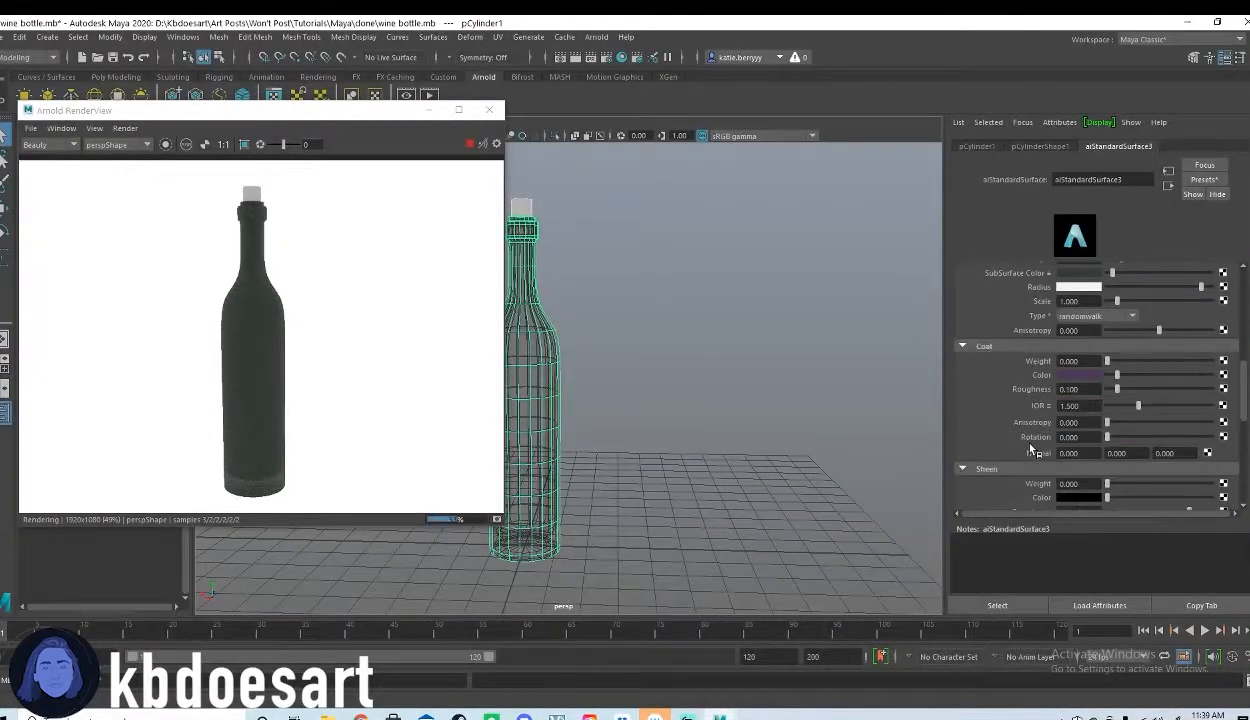
pyautogui.scroll(4, 1033, 450)
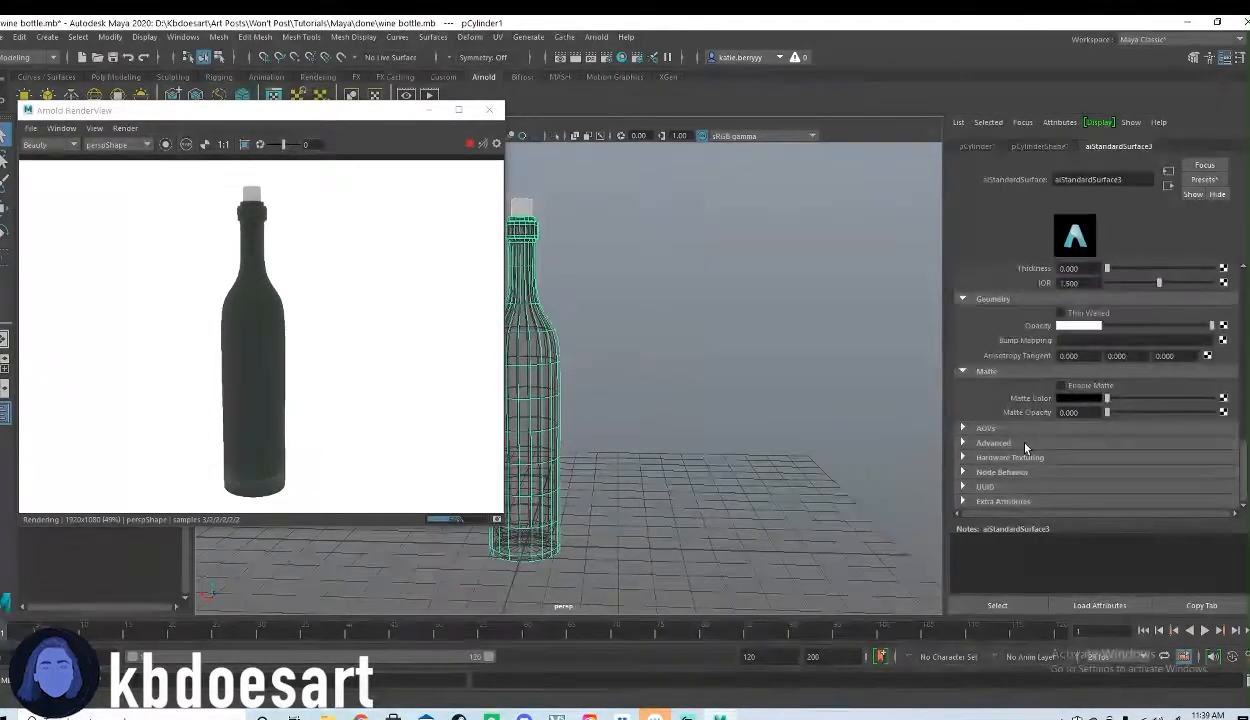
pyautogui.scroll(1, 1030, 449)
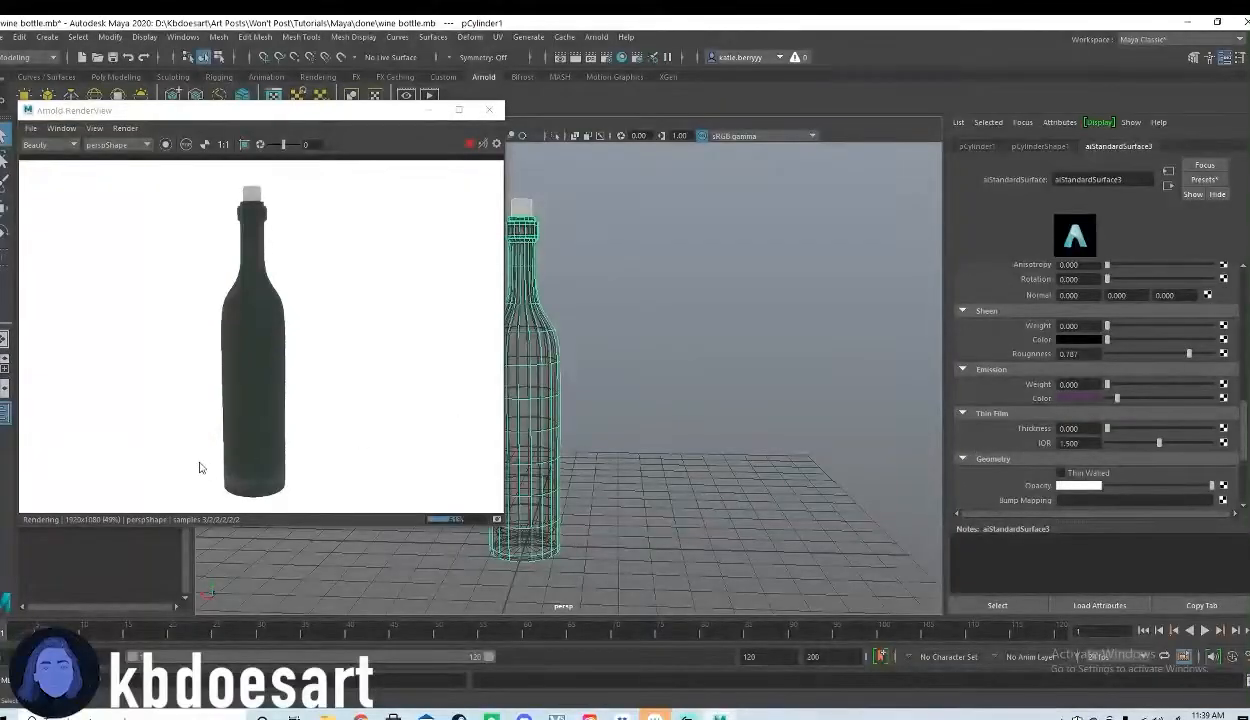
# Step: Replace the purple emission color of the bottle material with the recently used dark green
pyautogui.click(1078, 399)
pyautogui.click(464, 258)
pyautogui.click(580, 201)
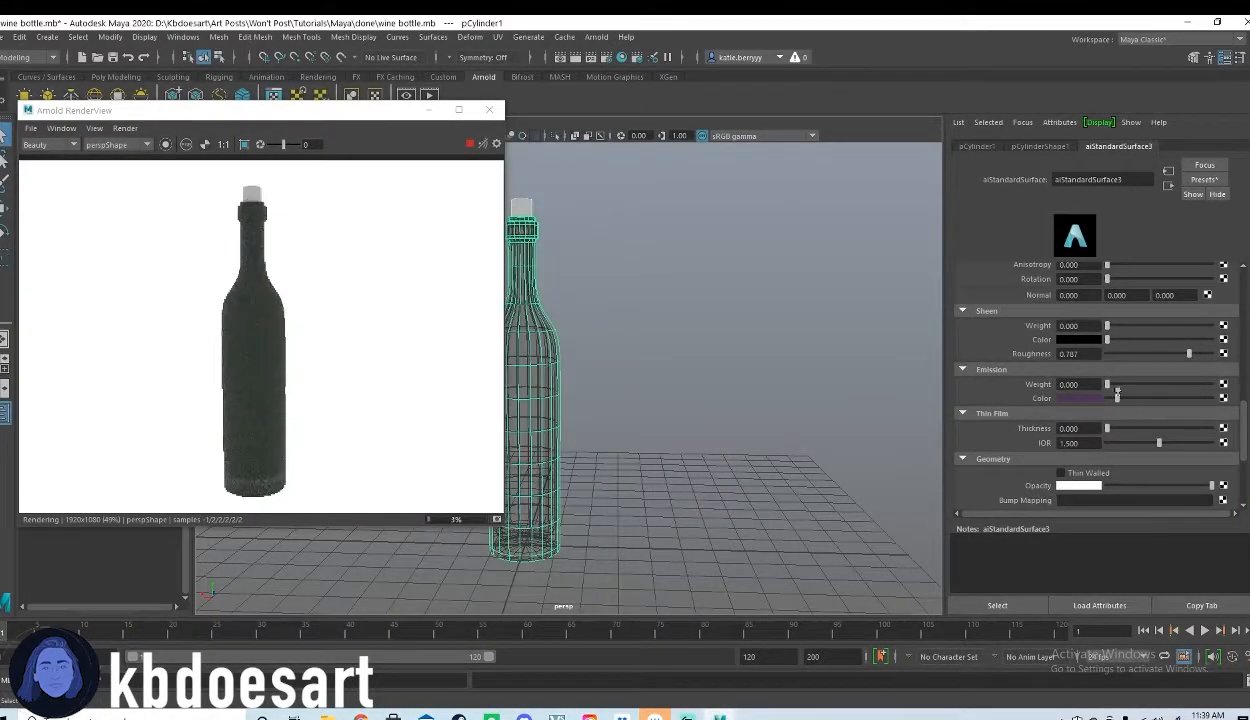
pyautogui.click(1078, 398)
pyautogui.click(1076, 399)
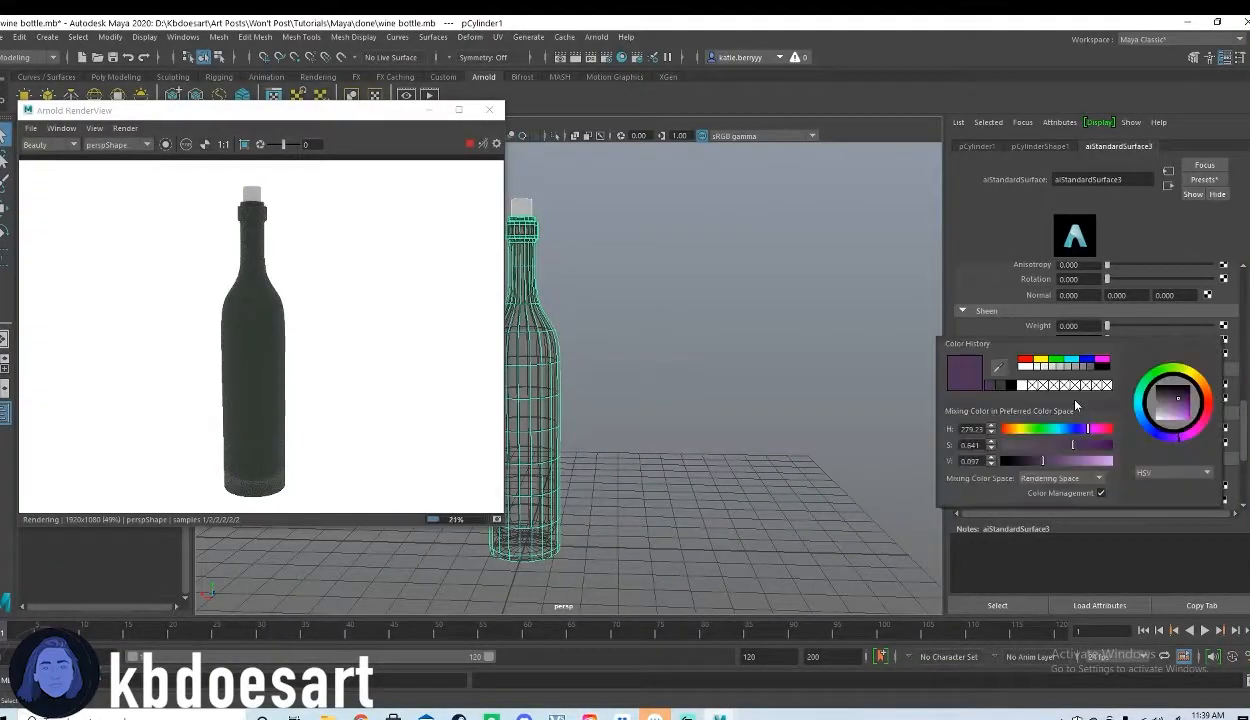
pyautogui.click(1000, 386)
pyautogui.click(1022, 311)
# Step: Collapse the sheen attributes and set the bottle material's emission weight to 0.49
pyautogui.scroll(-2, 1087, 408)
pyautogui.scroll(3, 1083, 410)
pyautogui.click(962, 356)
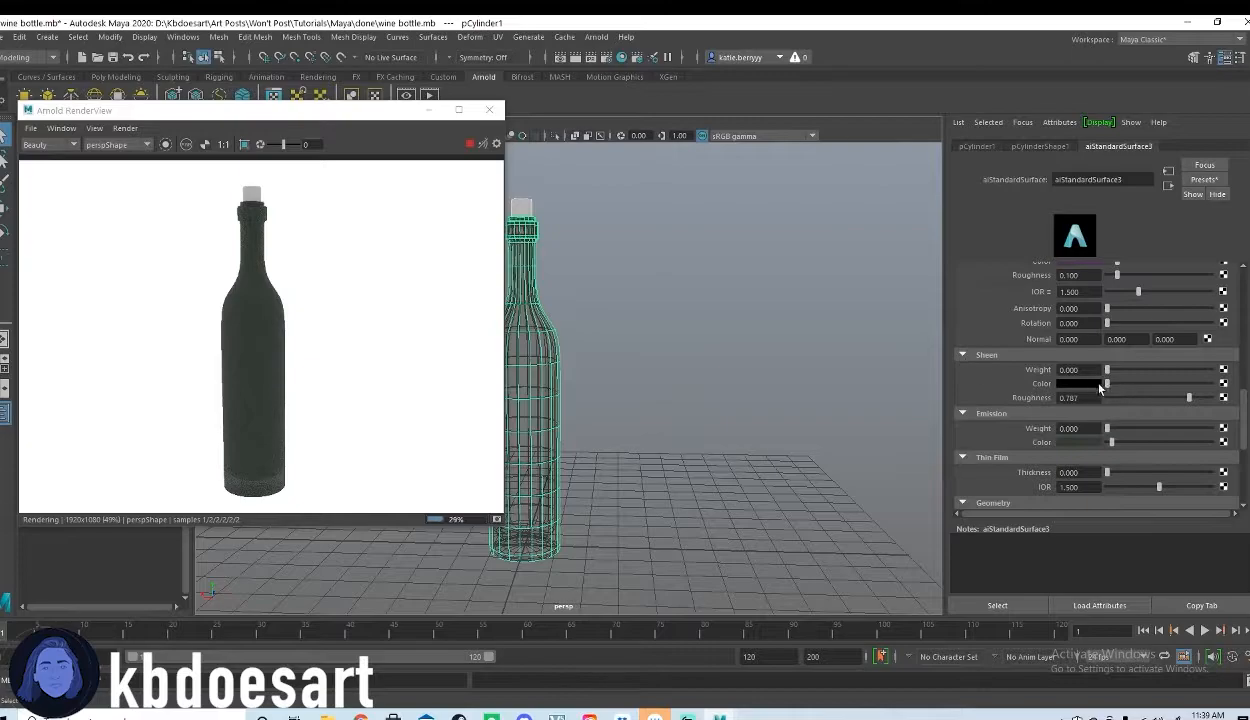
pyautogui.click(962, 355)
pyautogui.moveTo(1107, 385); pyautogui.dragTo(1157, 387)
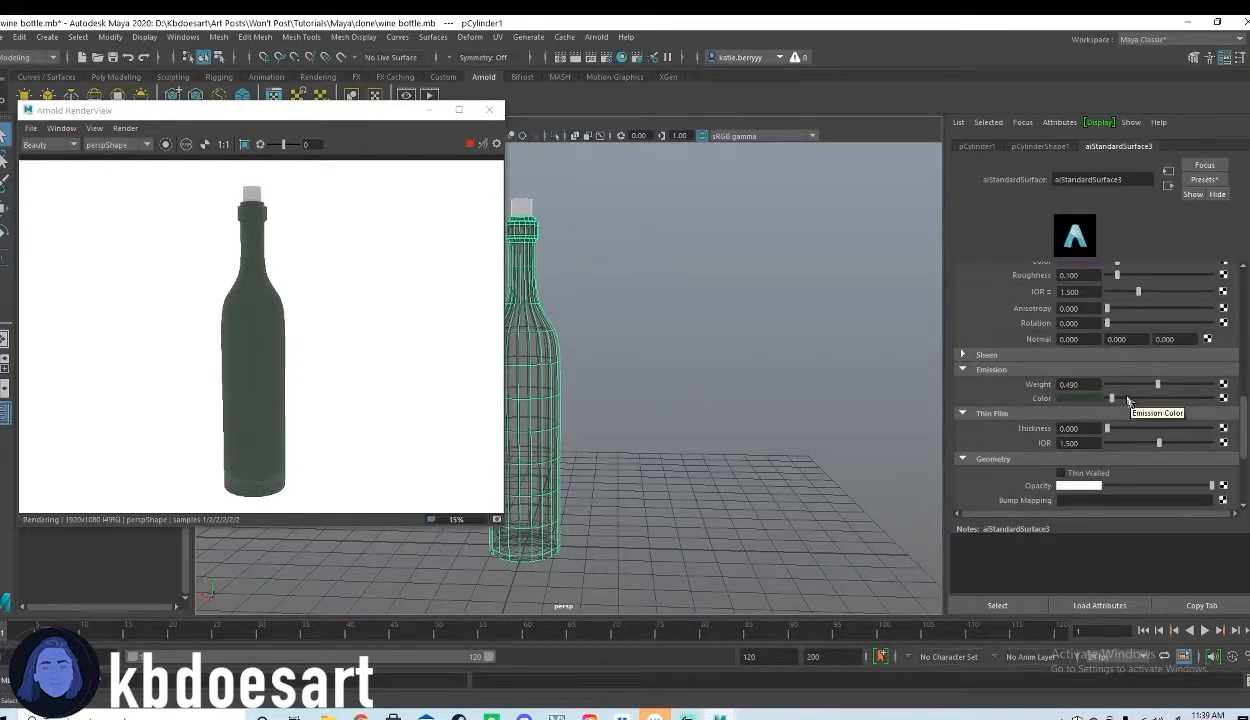
# Step: Change the coat color of the bottle material from purple to the same dark green
pyautogui.scroll(2, 1004, 389)
pyautogui.scroll(2, 1004, 392)
pyautogui.click(1070, 341)
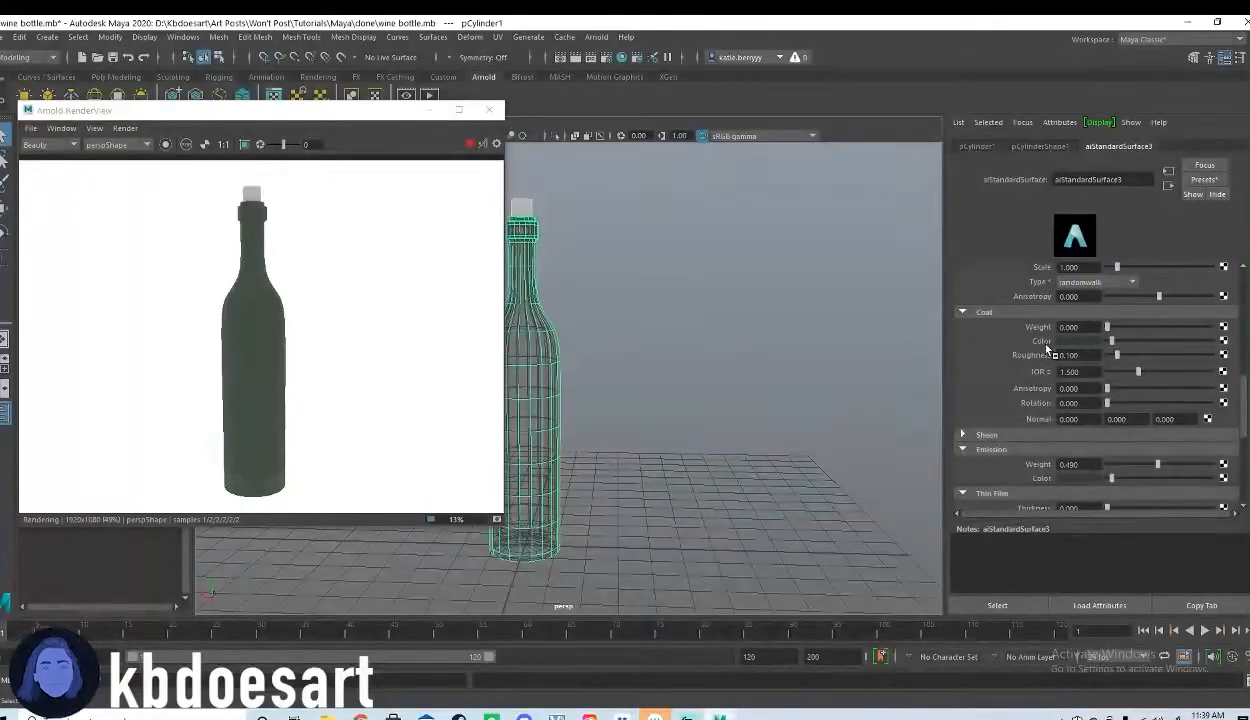
# Step: Darken the coat color of the bottle material to black and collapse its coat attributes
pyautogui.moveTo(1110, 341); pyautogui.dragTo(1083, 365)
pyautogui.scroll(4, 1029, 367)
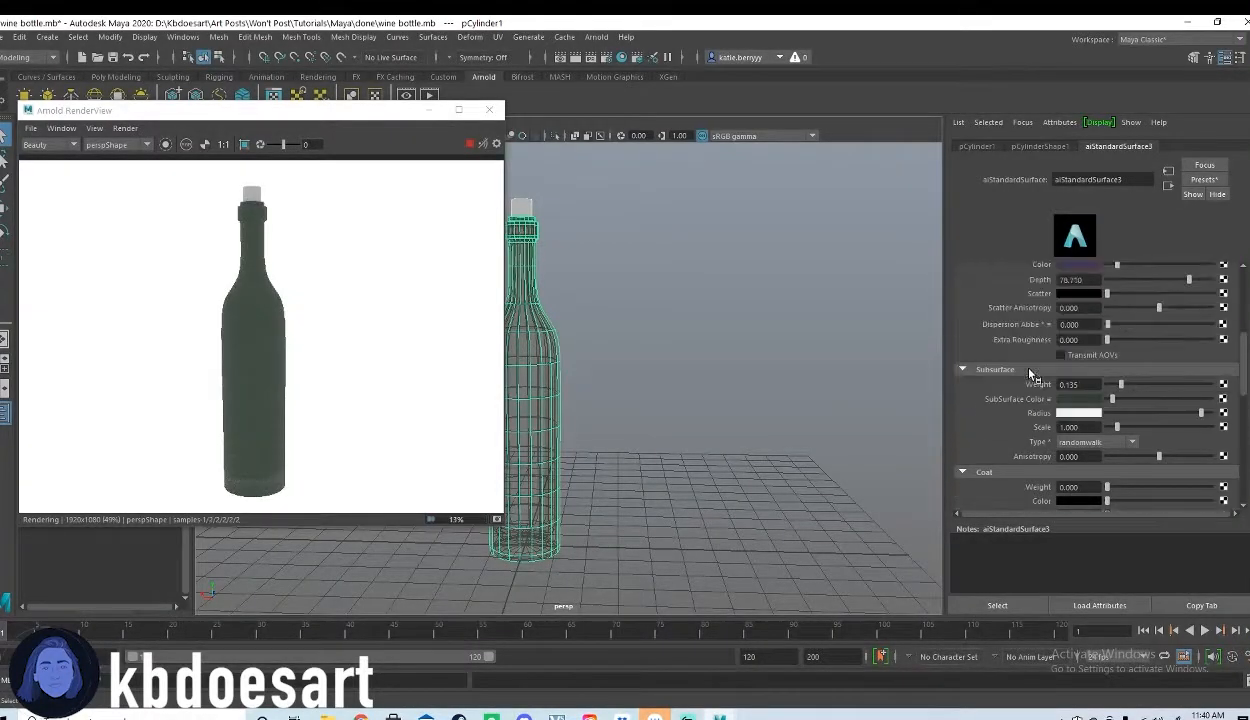
pyautogui.click(962, 471)
# Step: Assign a new Standard Surface material to the cork at the top of the bottle
pyautogui.click(522, 208)
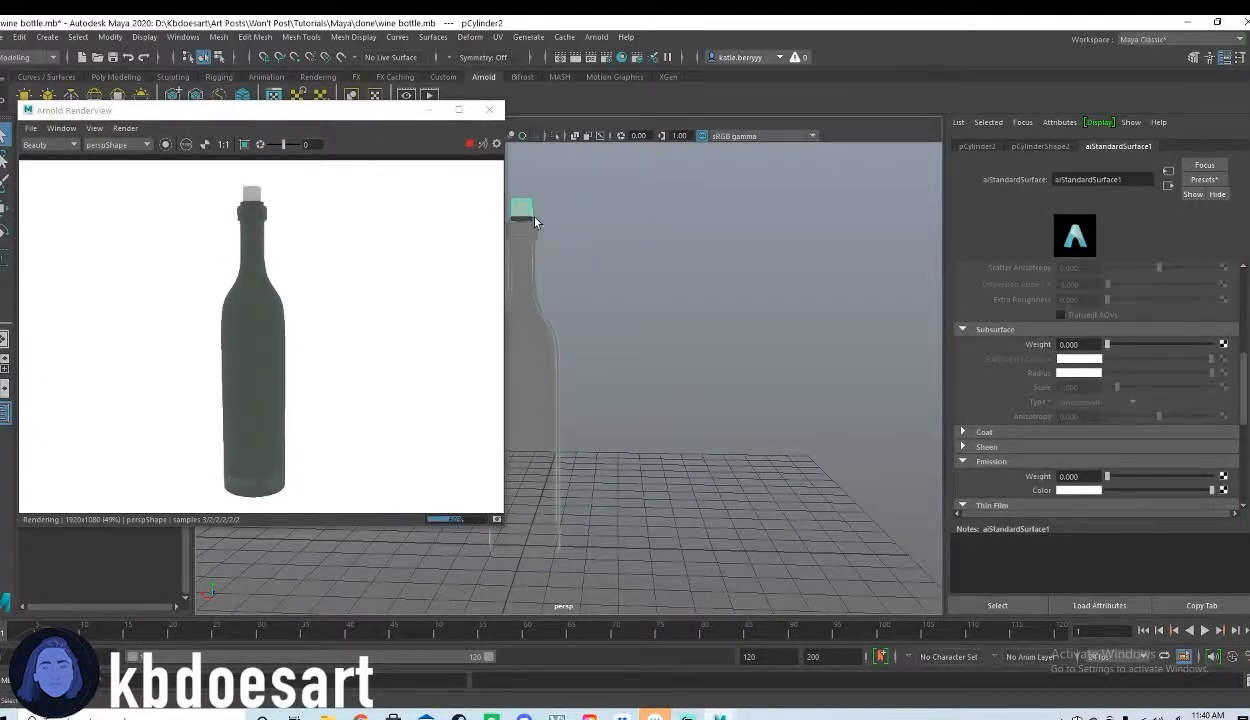
pyautogui.rightClick(522, 210)
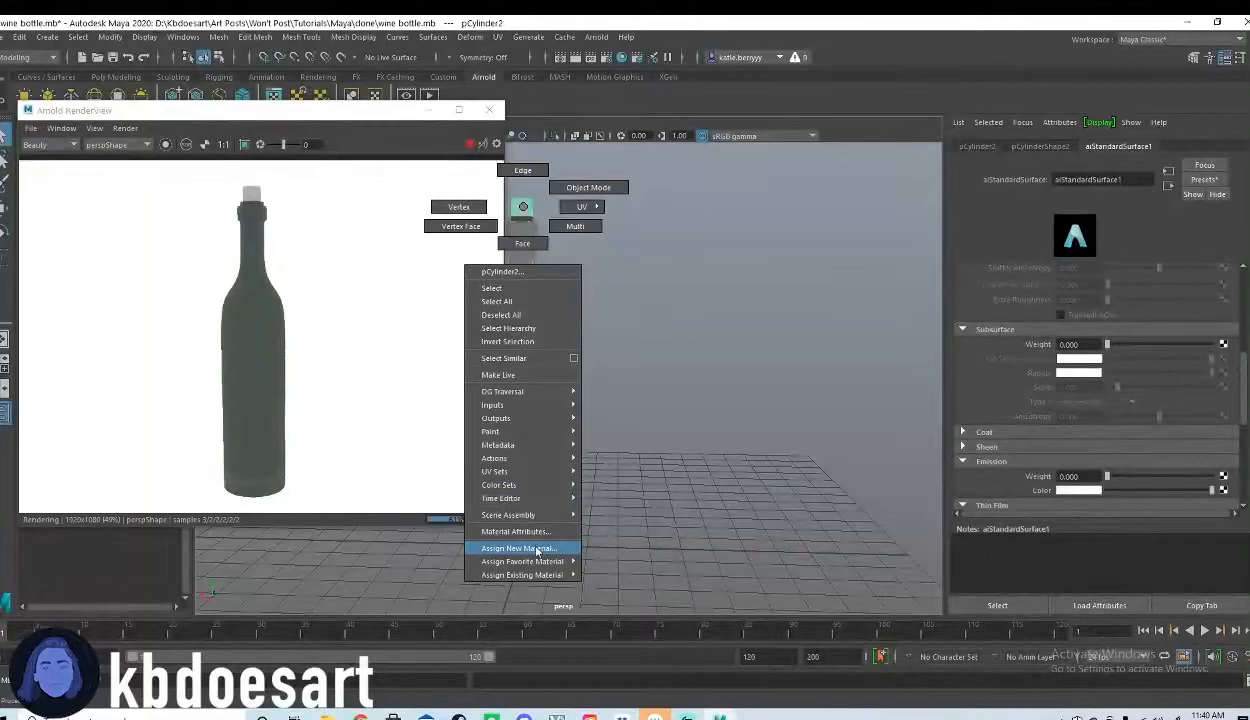
pyautogui.click(537, 550)
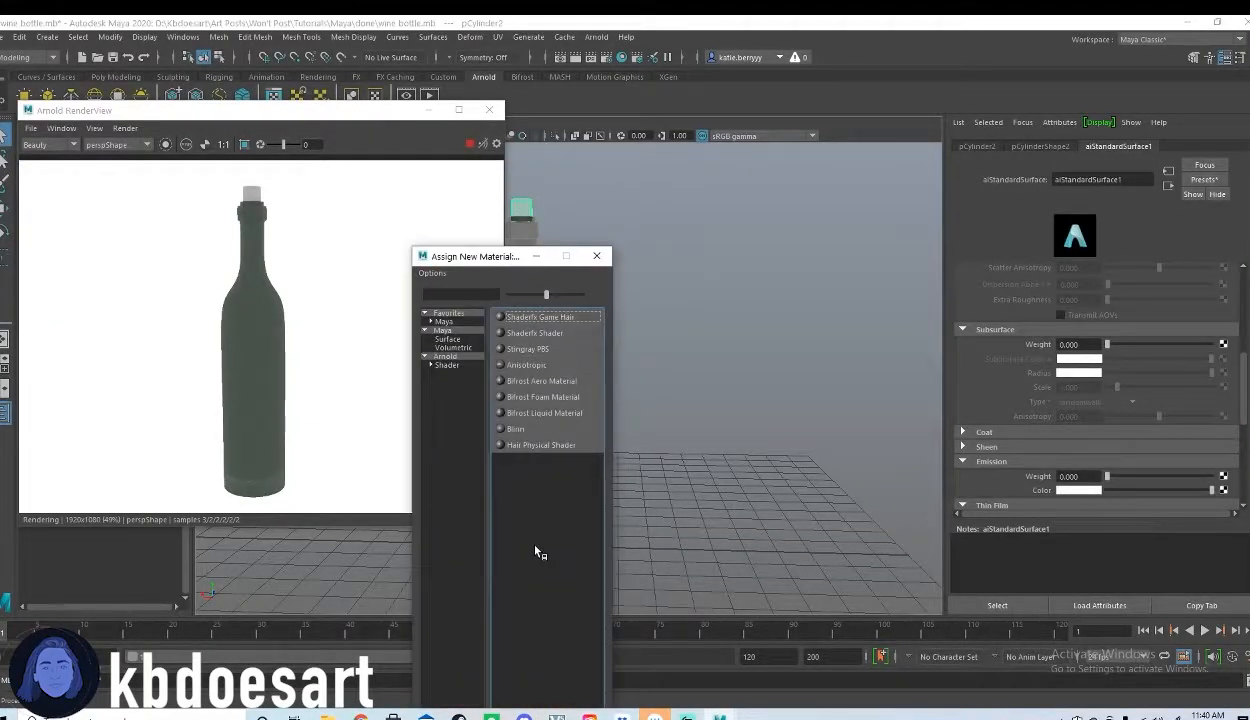
pyautogui.click(447, 365)
pyautogui.moveTo(510, 256); pyautogui.dragTo(765, 163)
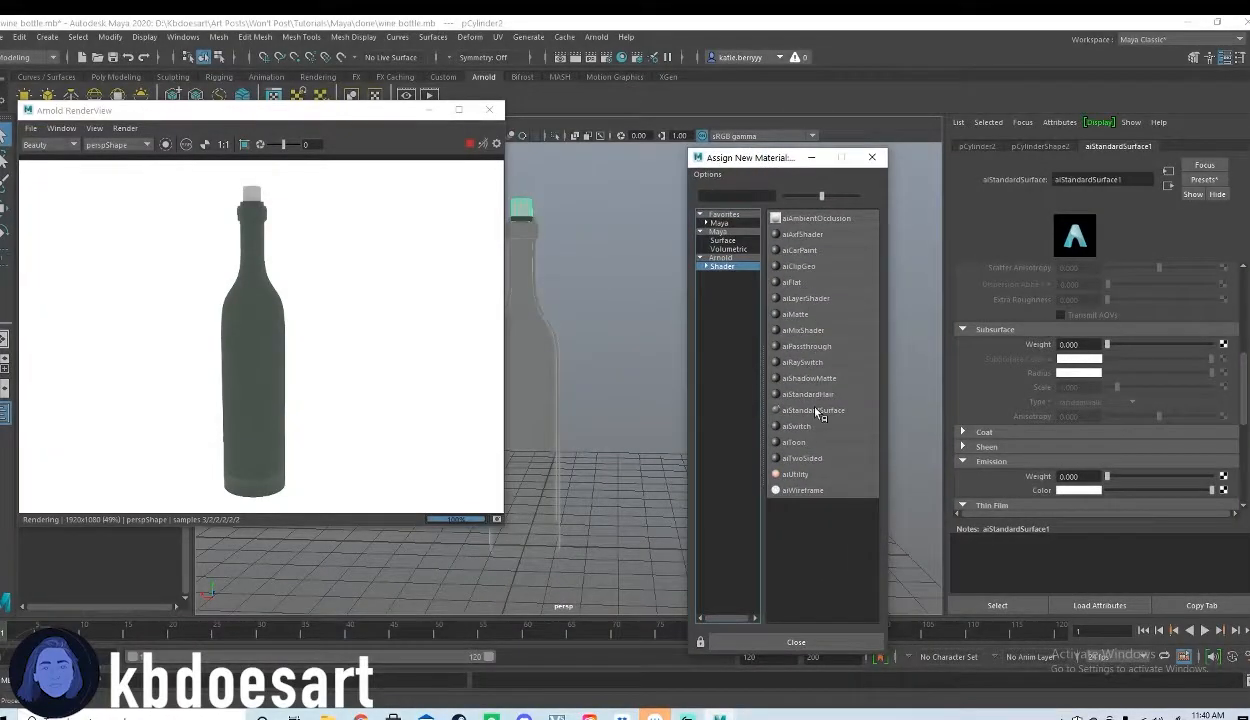
pyautogui.click(722, 249)
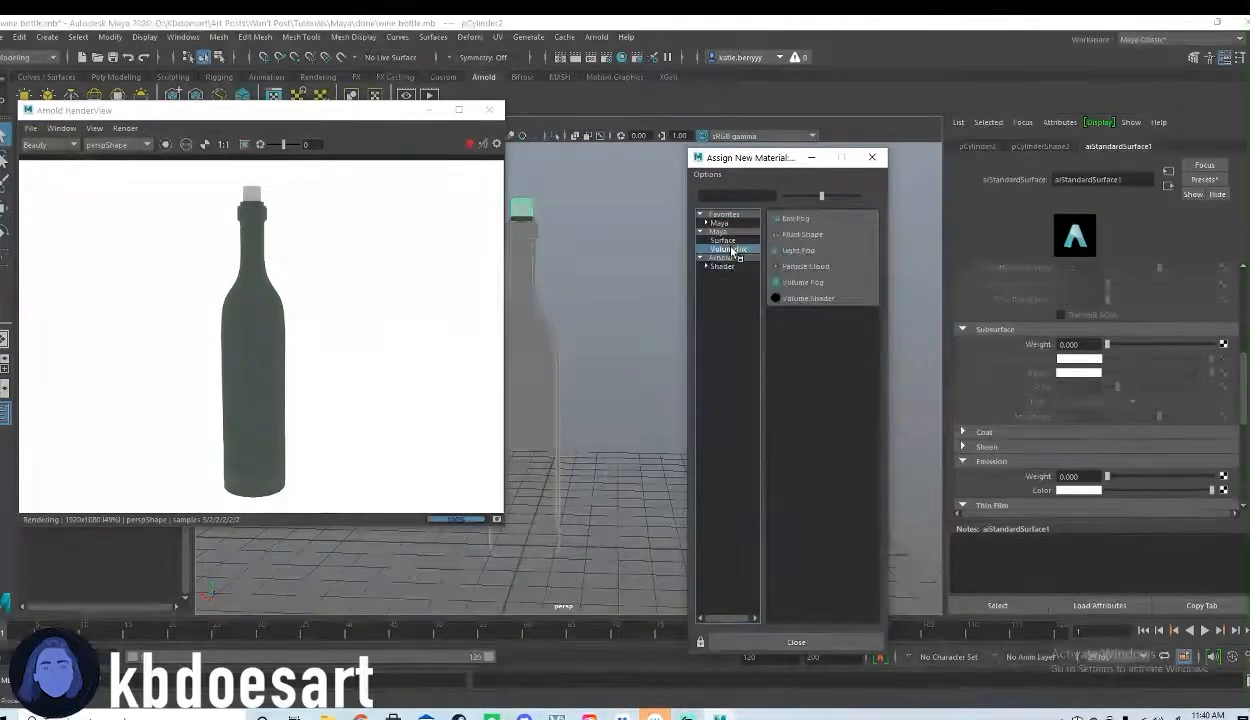
pyautogui.click(724, 240)
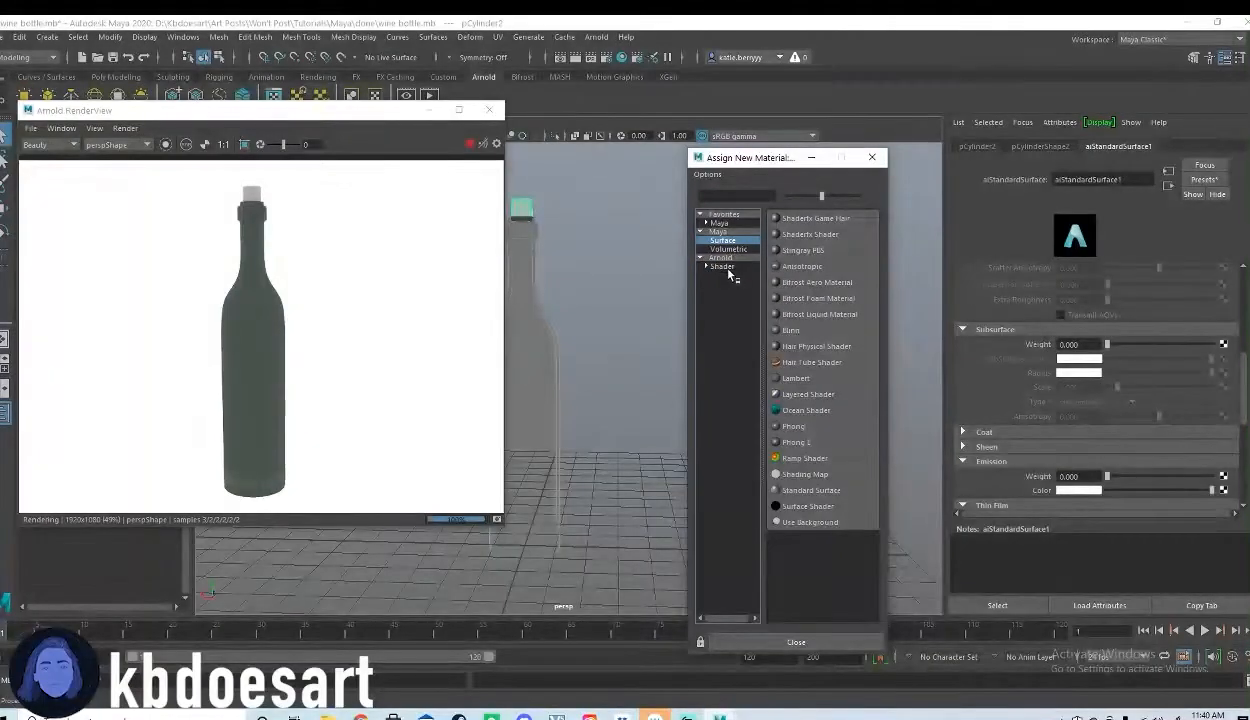
pyautogui.click(712, 265)
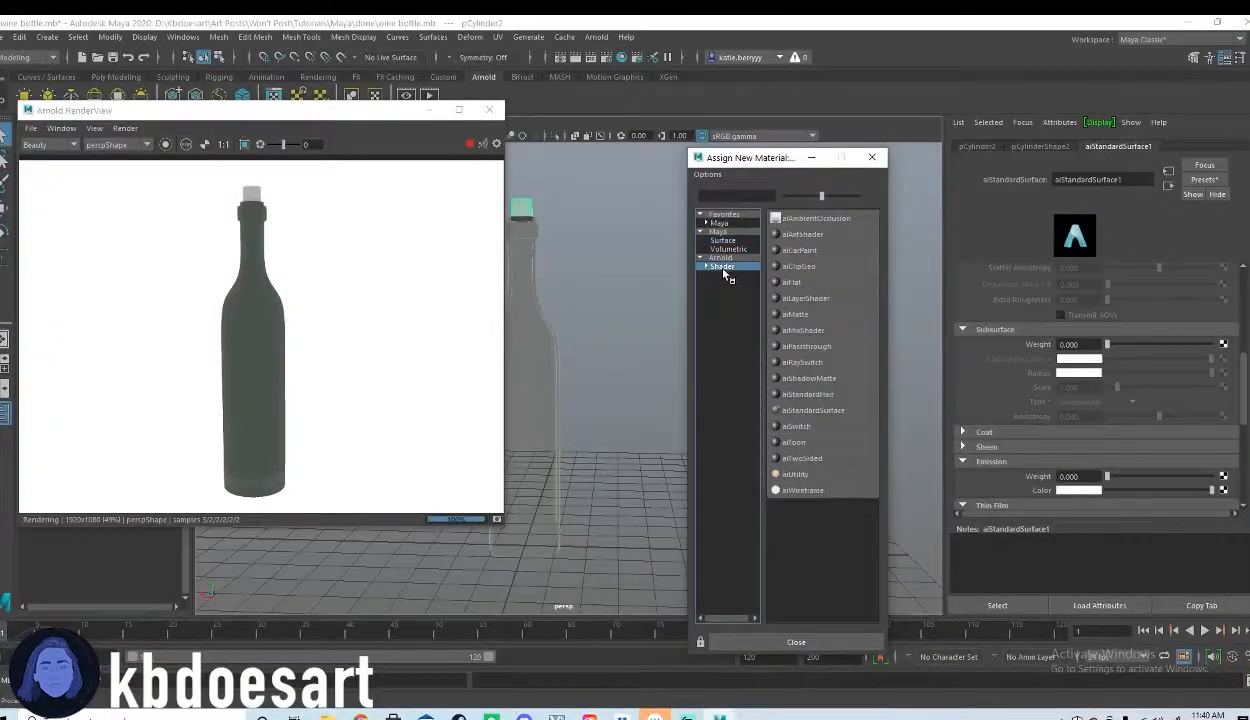
pyautogui.click(824, 412)
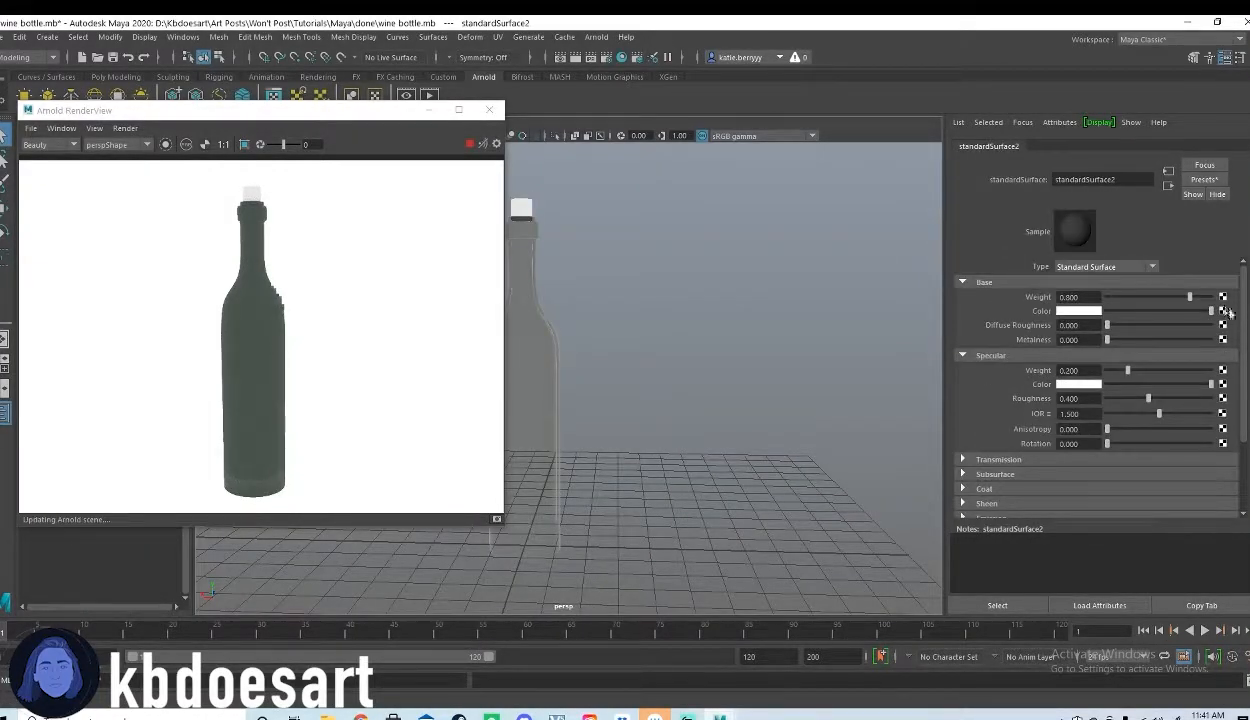
# Step: Map a Leather 3D texture to the base color of the cork material
pyautogui.click(1222, 311)
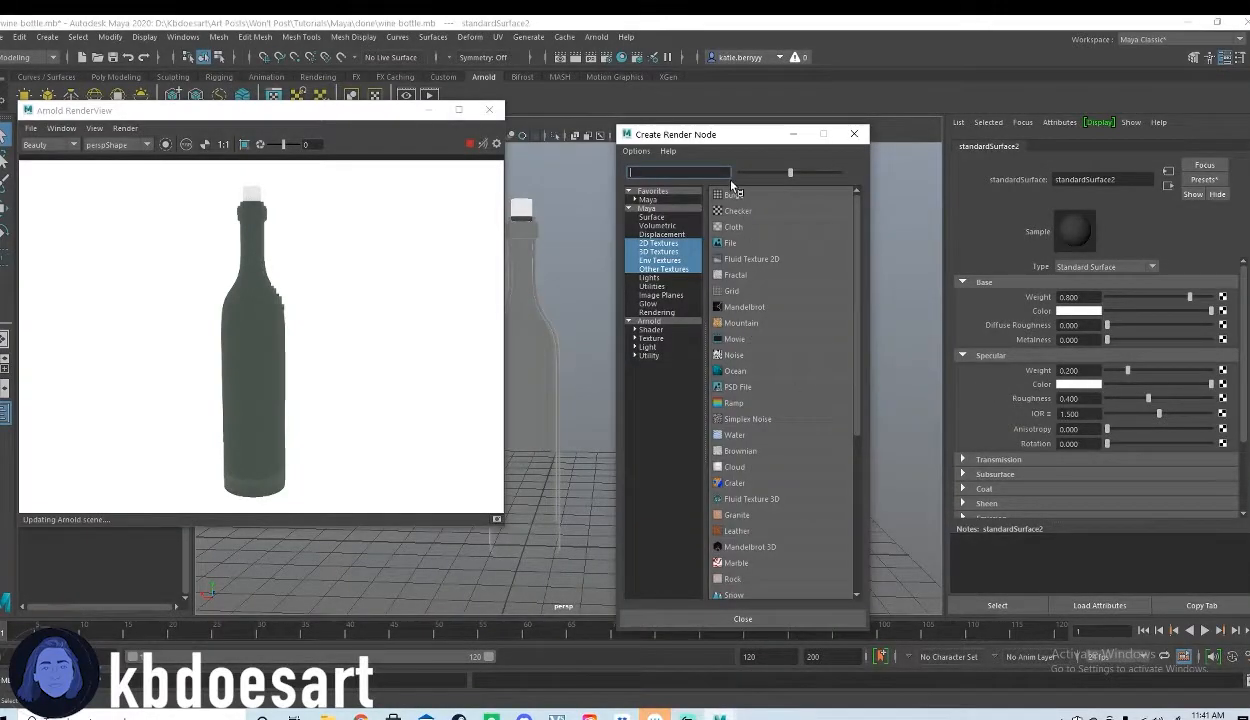
pyautogui.scroll(-4, 772, 508)
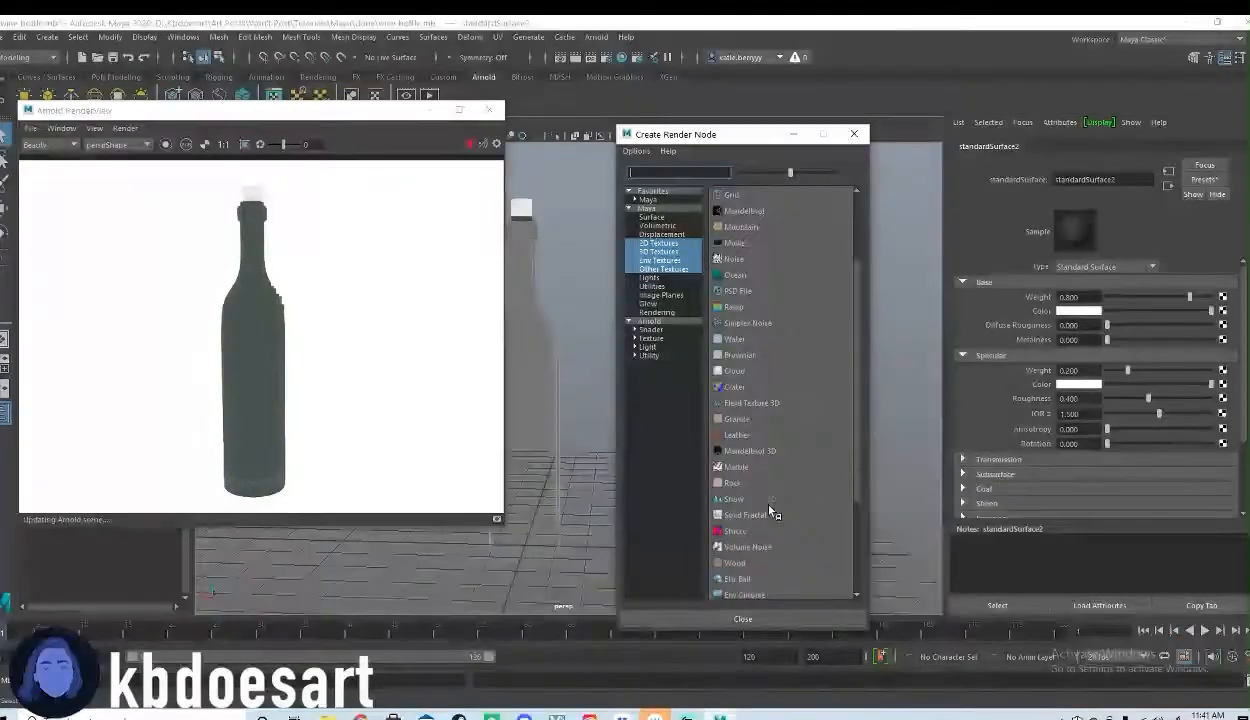
pyautogui.scroll(1, 769, 507)
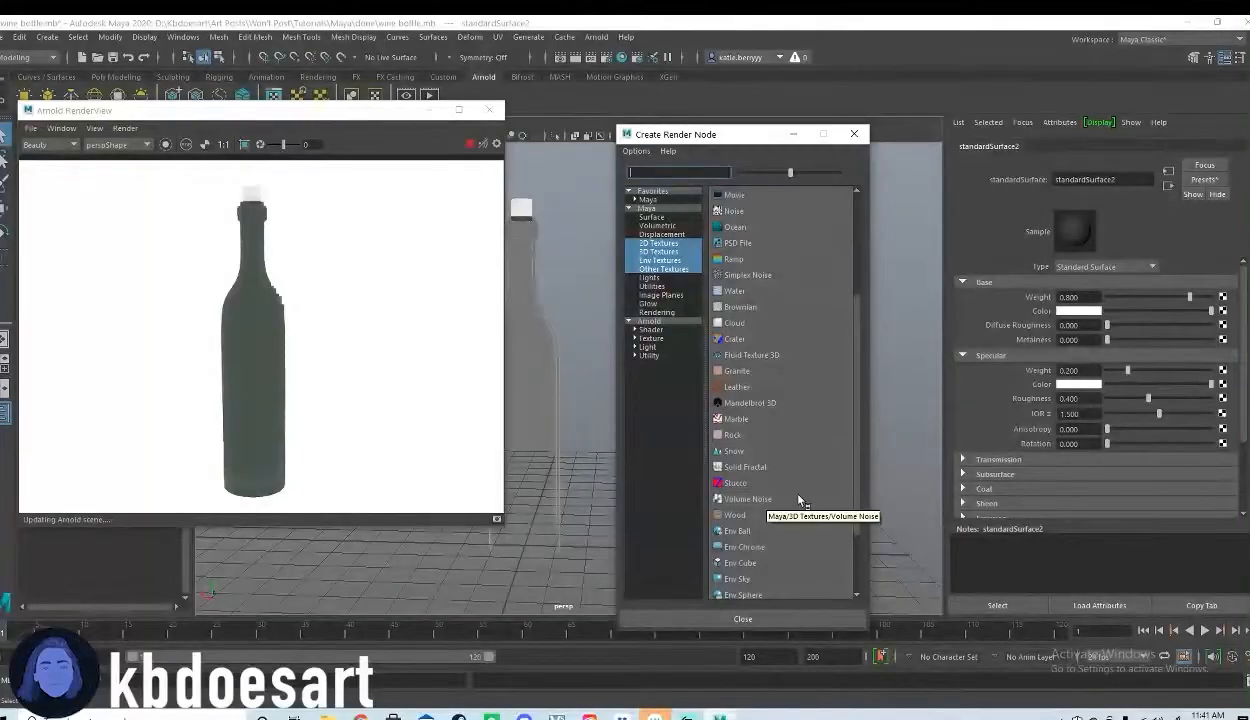
pyautogui.scroll(-1, 798, 498)
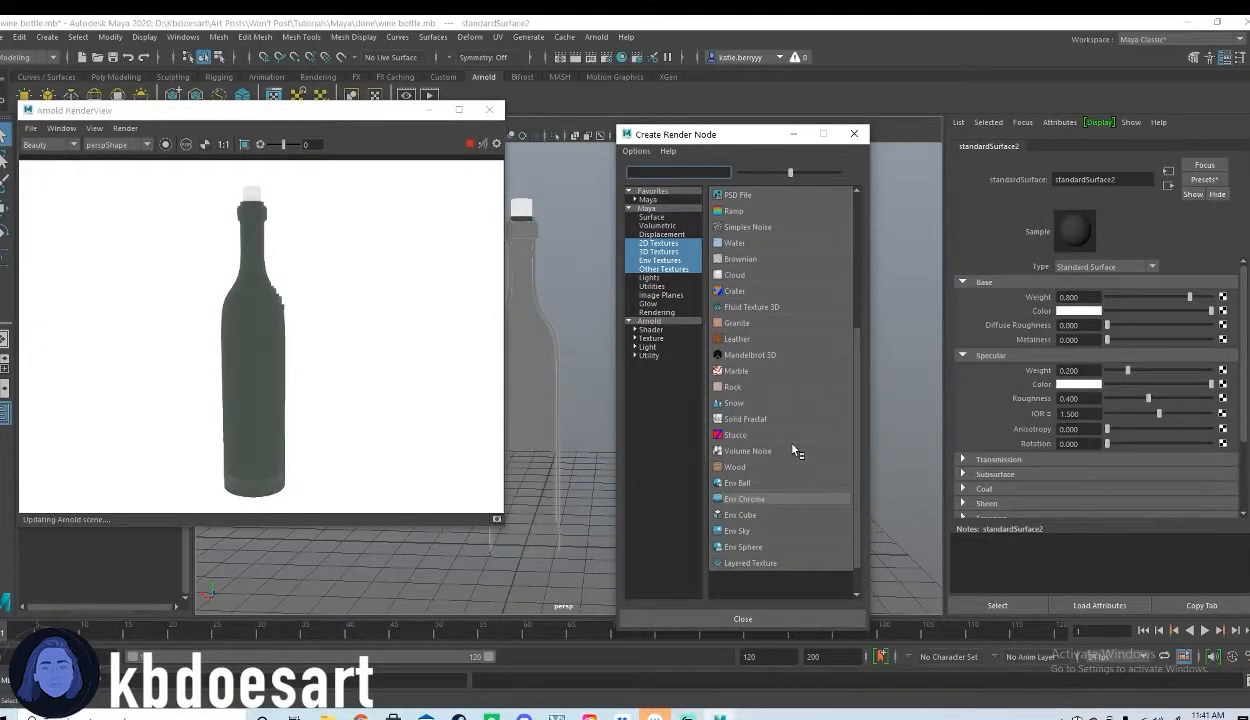
pyautogui.scroll(4, 773, 433)
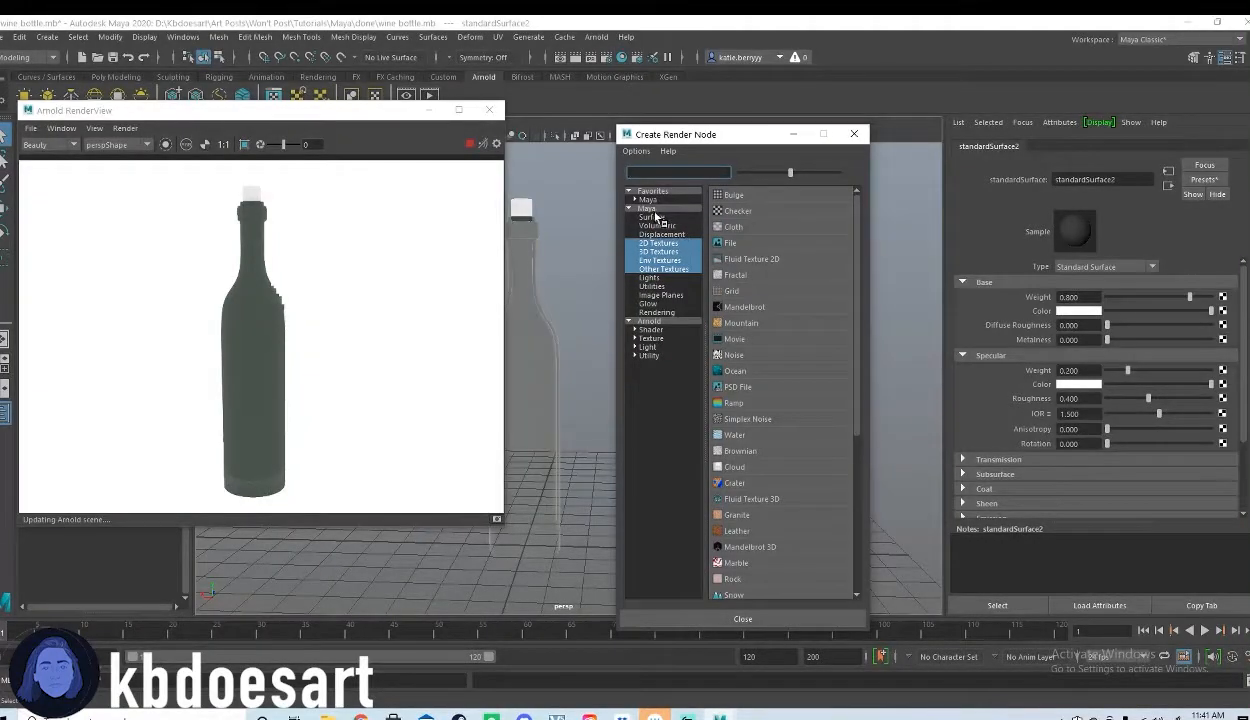
pyautogui.click(667, 244)
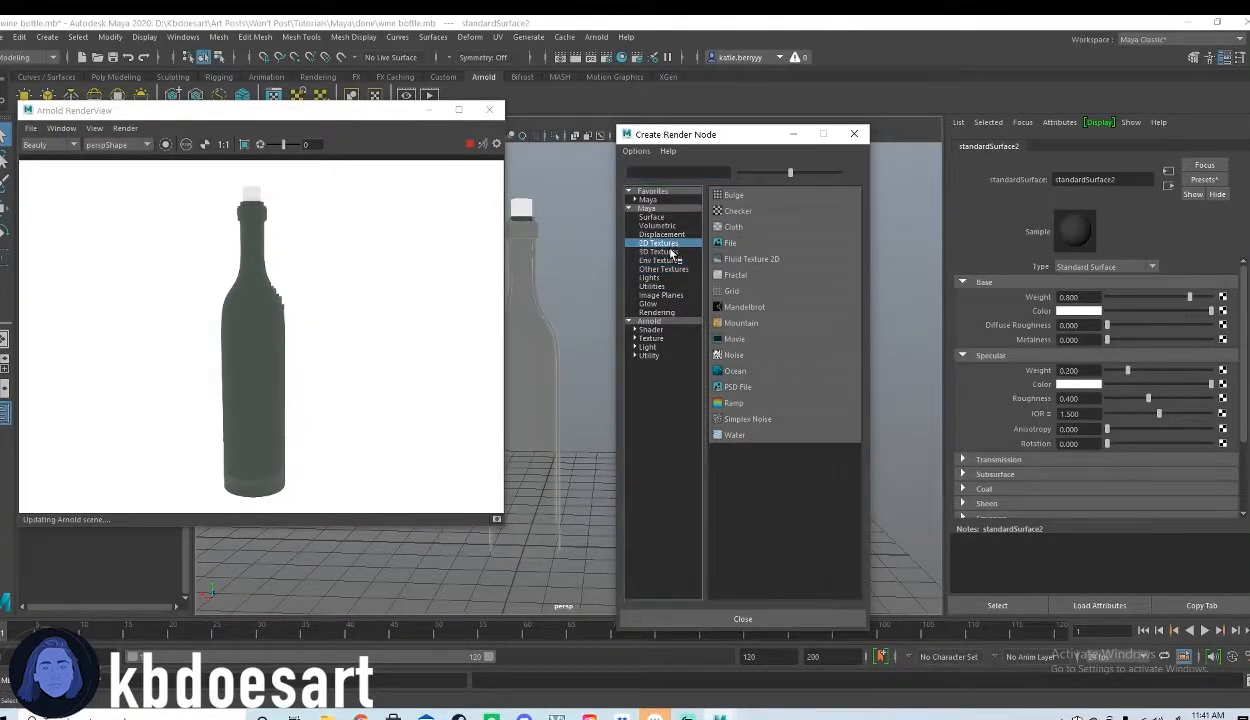
pyautogui.click(670, 251)
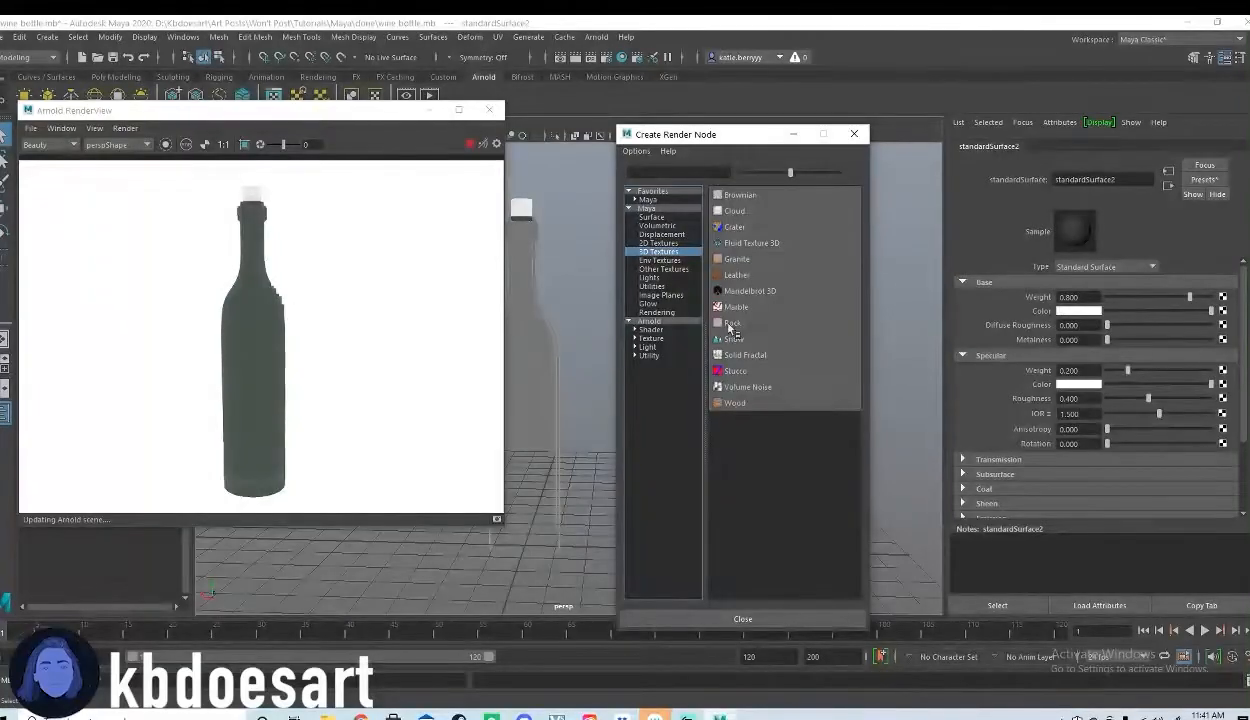
pyautogui.click(740, 278)
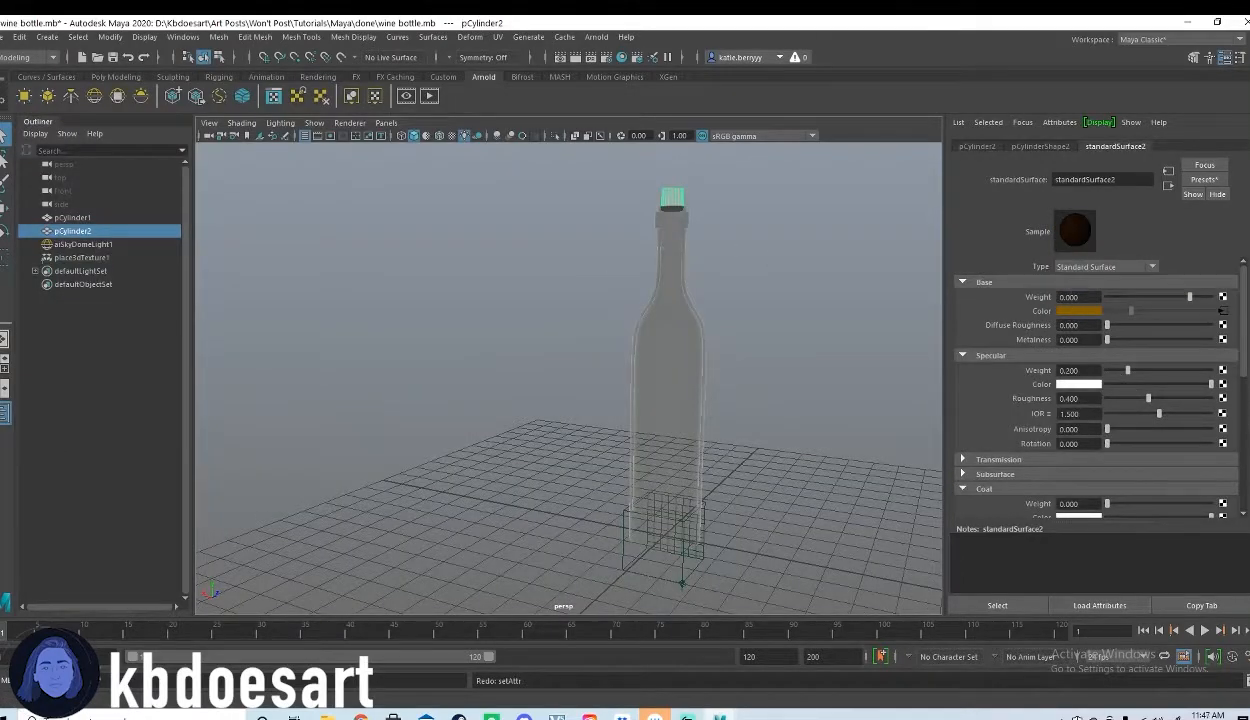
# Step: Map Leather textures to both the specular color and the coat color of the cork material
pyautogui.click(1222, 384)
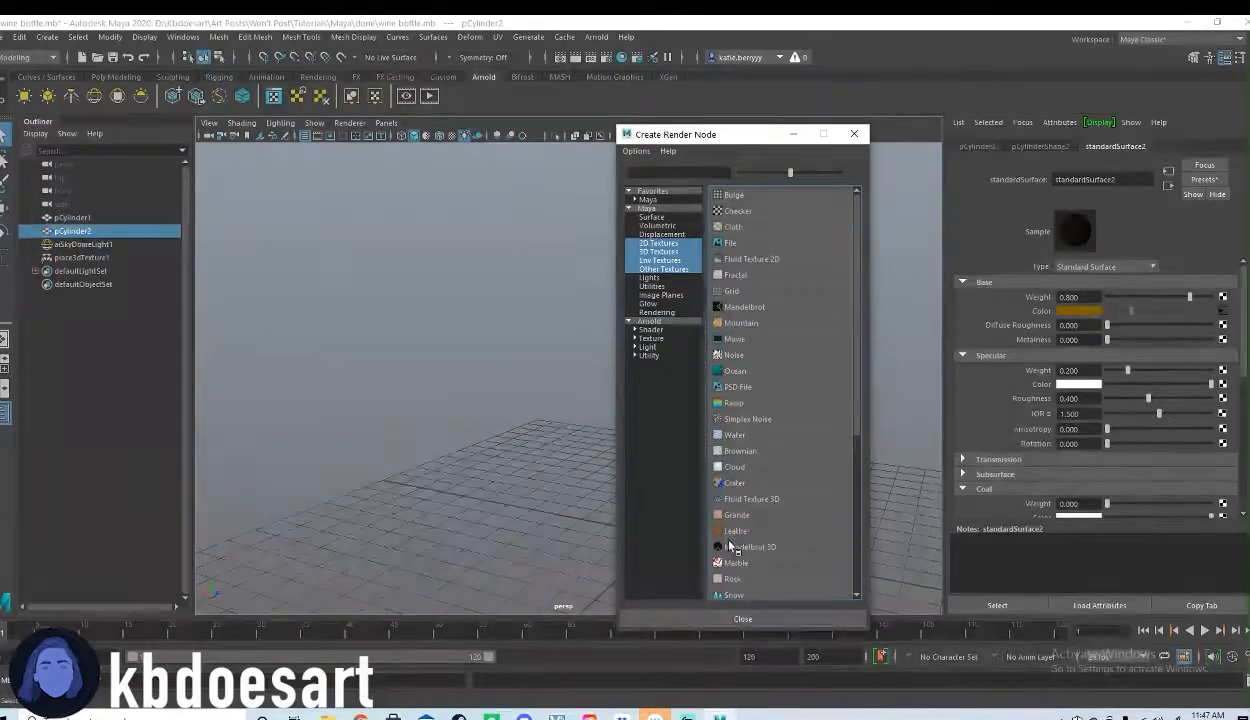
pyautogui.click(737, 531)
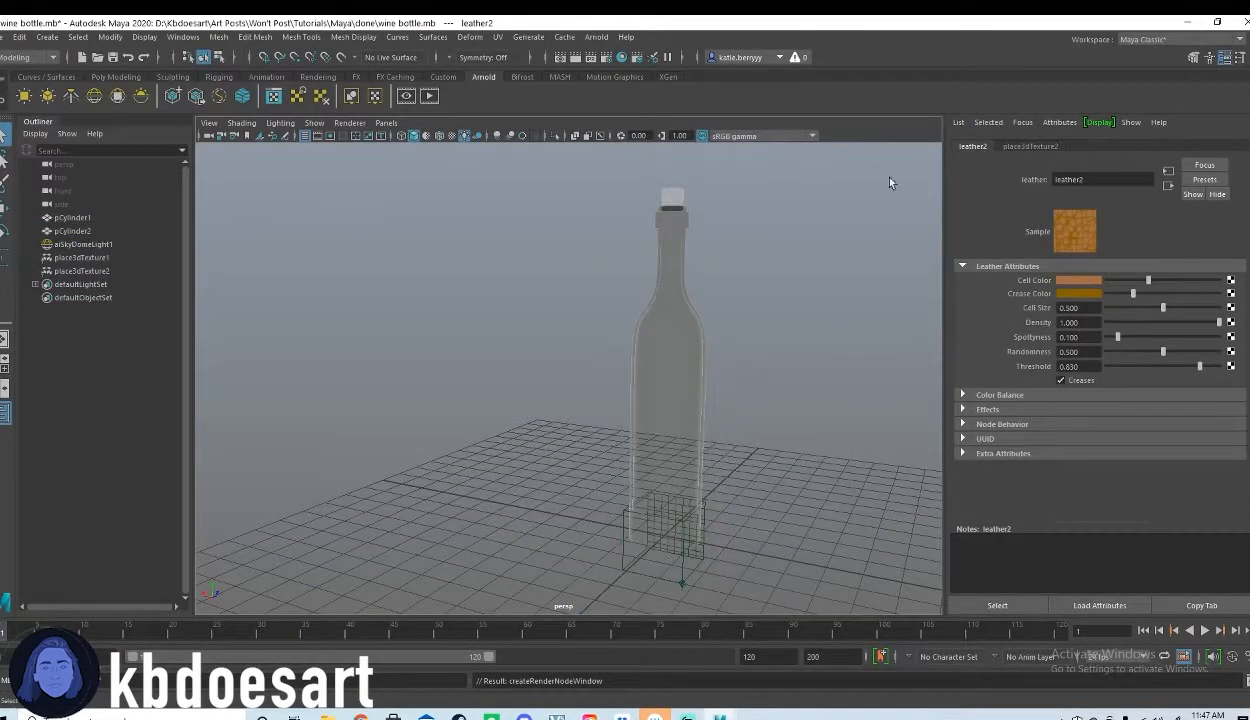
pyautogui.click(684, 213)
pyautogui.click(1107, 148)
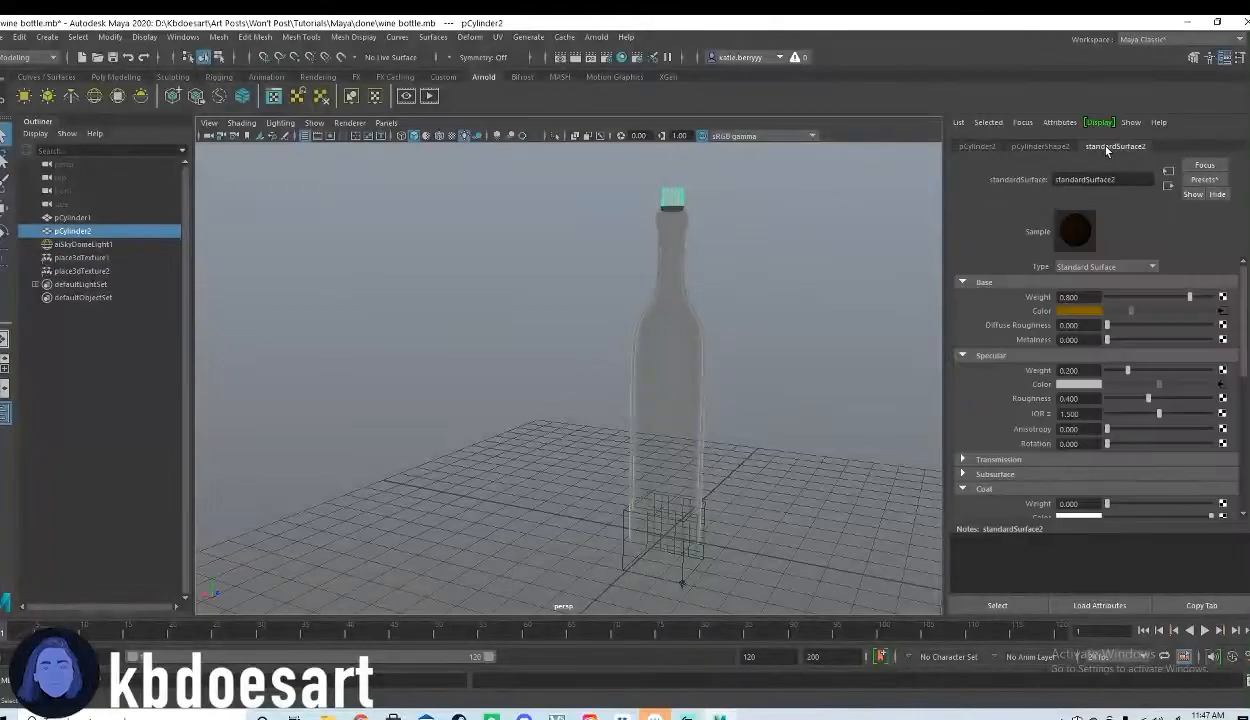
pyautogui.scroll(-3, 1096, 398)
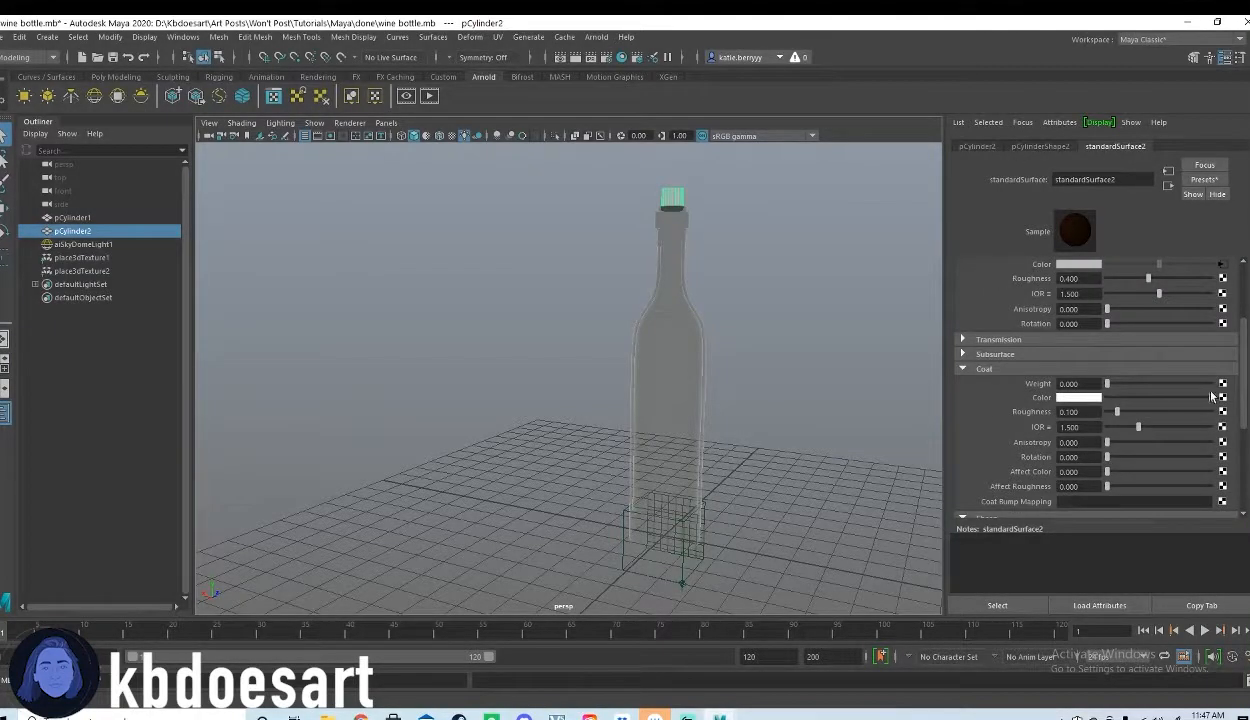
pyautogui.click(1222, 397)
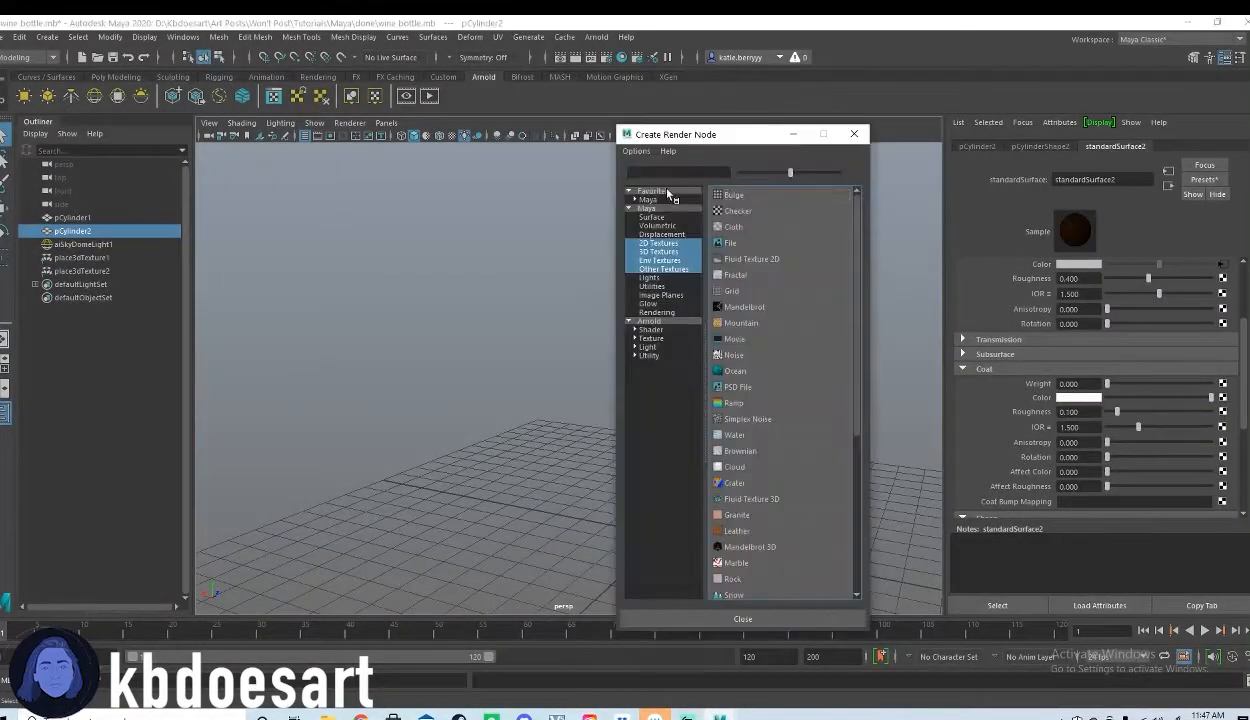
pyautogui.click(732, 530)
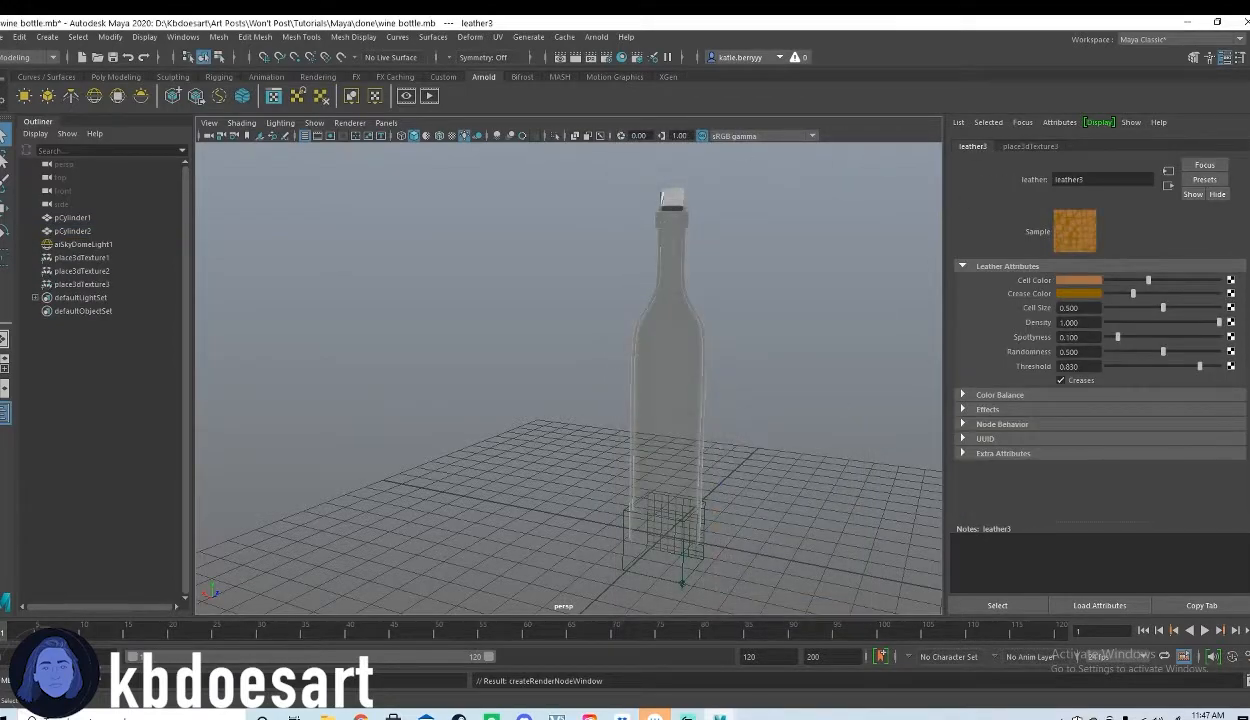
# Step: Map a Leather texture to the emission color of the cork material
pyautogui.click(670, 198)
pyautogui.scroll(-10, 1065, 385)
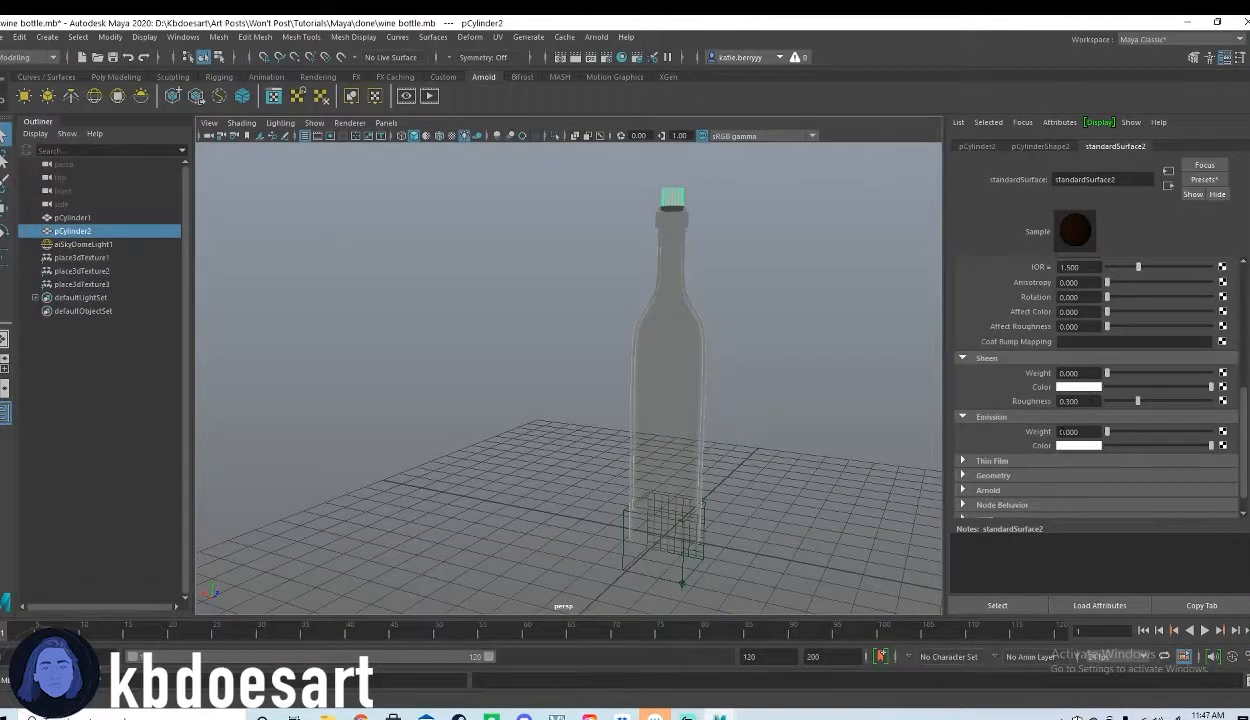
pyautogui.click(1090, 446)
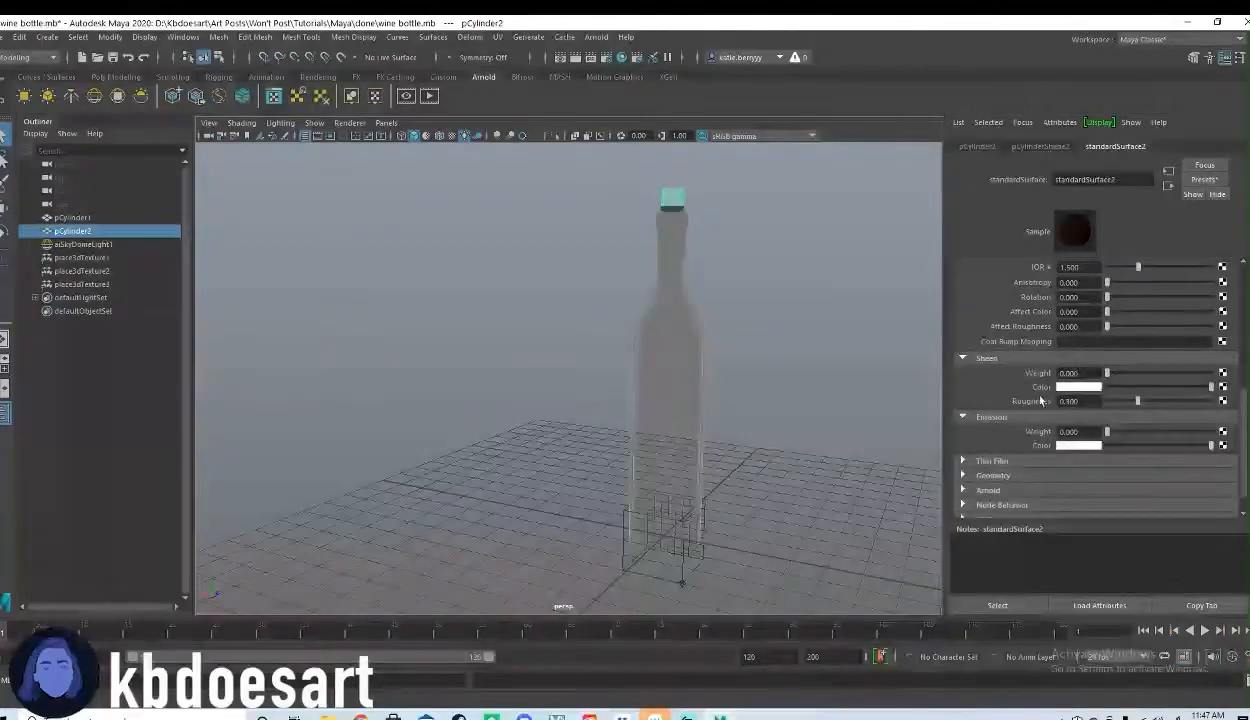
pyautogui.click(1222, 445)
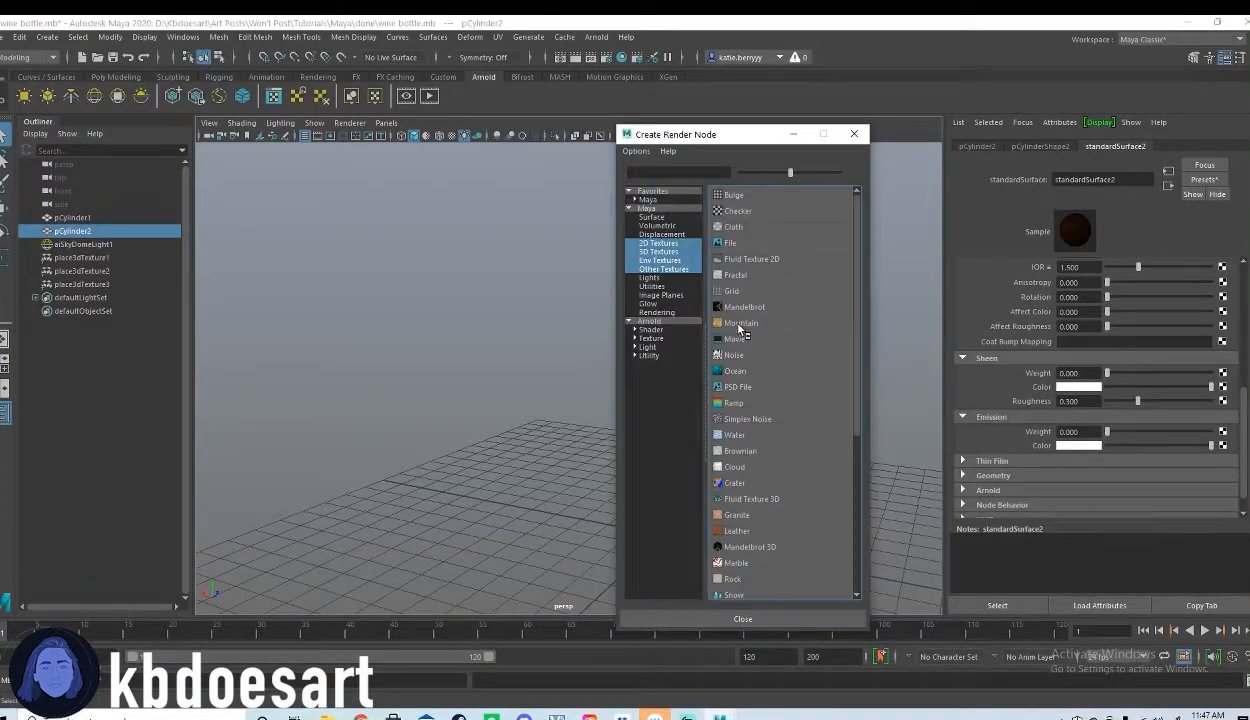
pyautogui.click(736, 530)
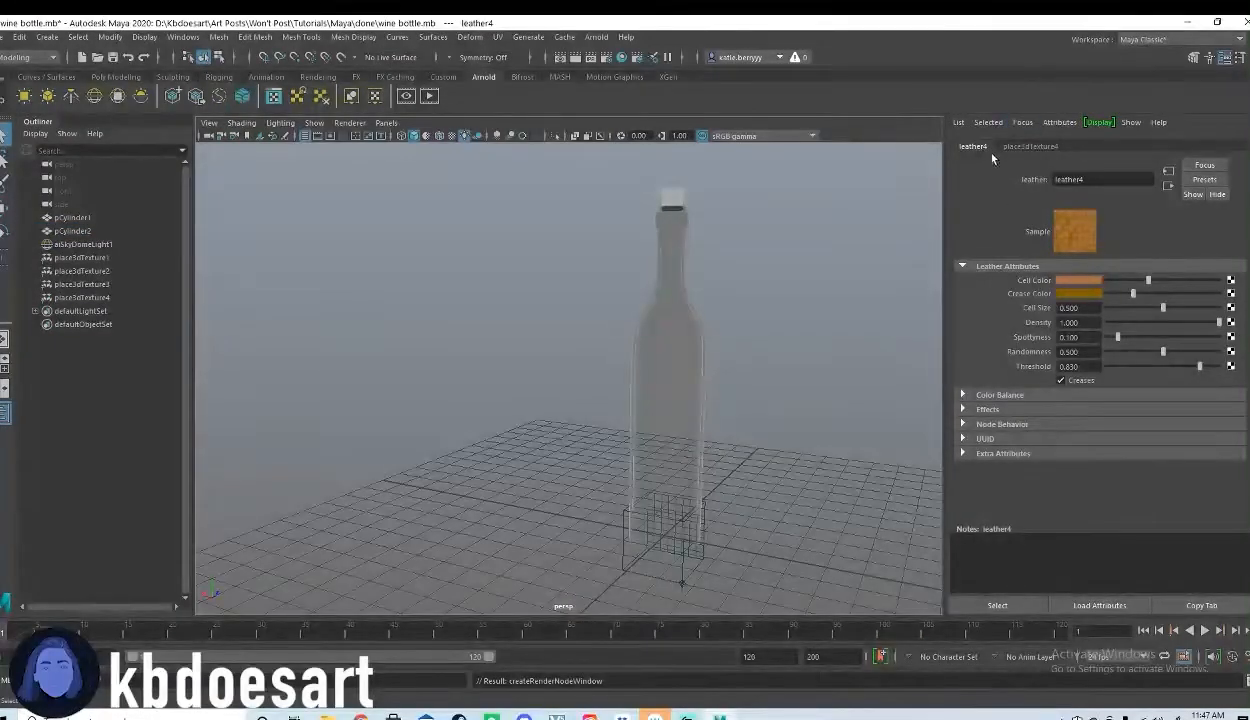
# Step: Set the emission weight of the cork material to 1
pyautogui.click(672, 197)
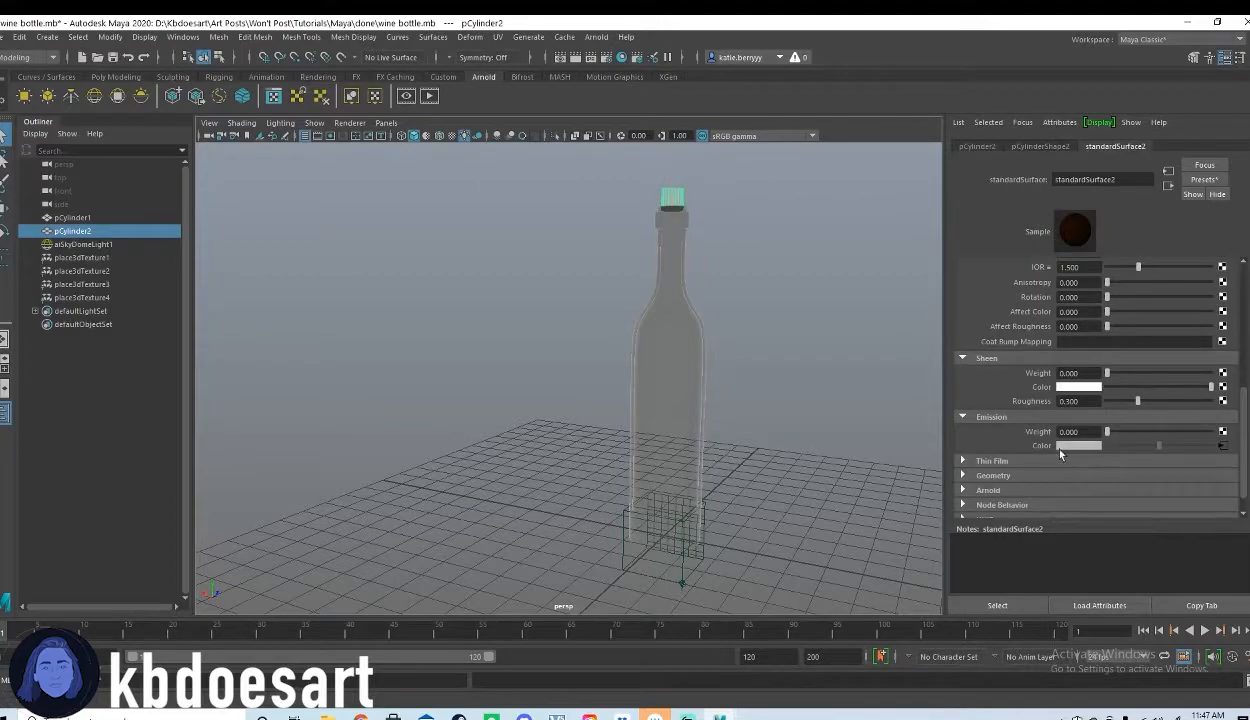
pyautogui.scroll(-1, 1034, 438)
pyautogui.scroll(1, 1048, 449)
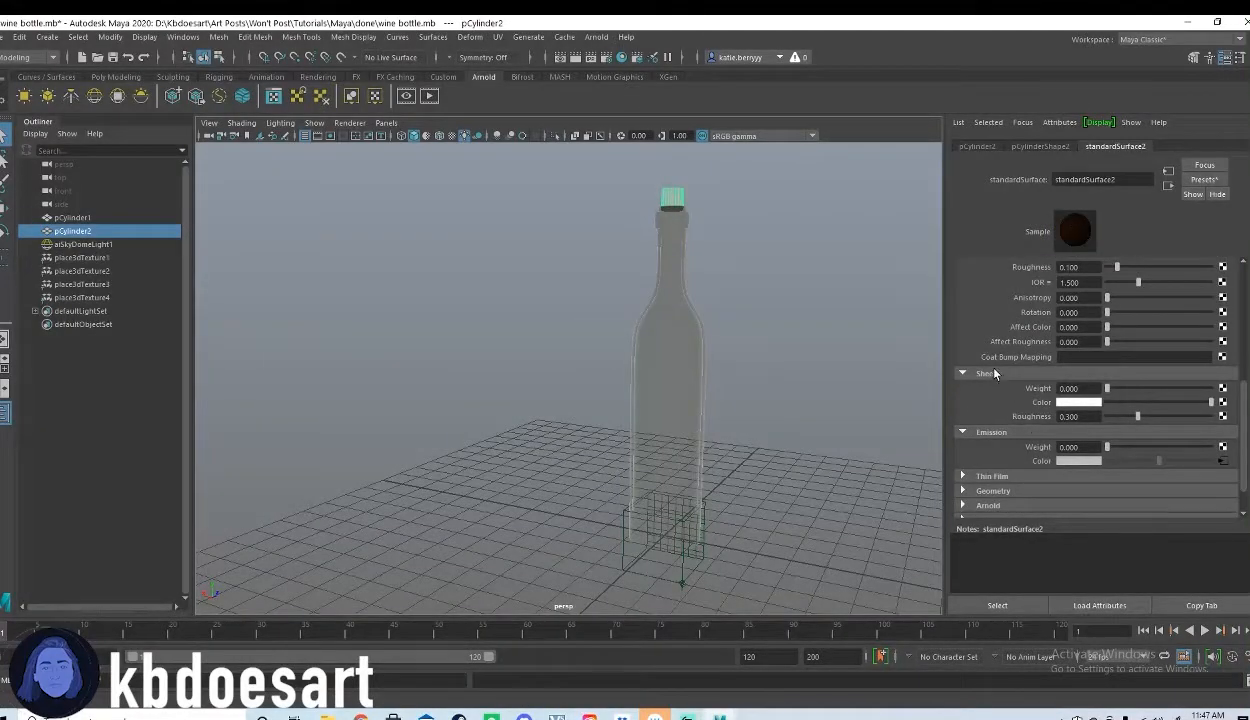
pyautogui.scroll(-1, 995, 395)
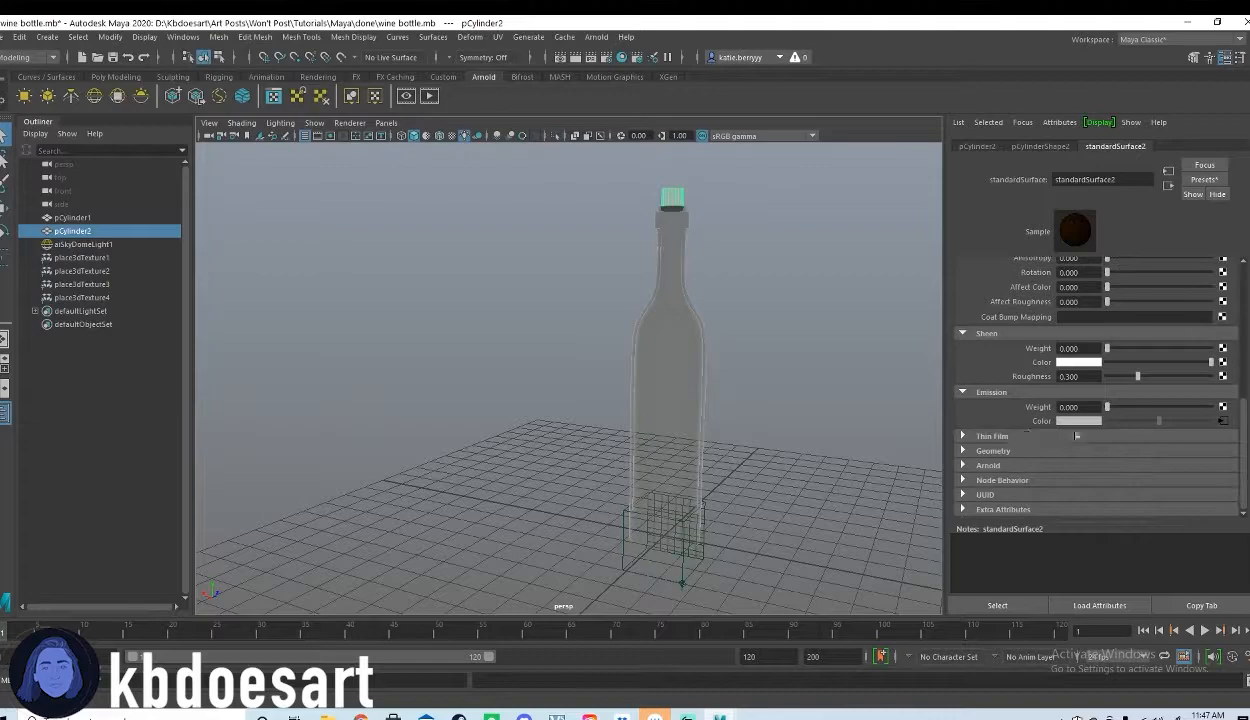
pyautogui.moveTo(1128, 413); pyautogui.dragTo(1219, 421)
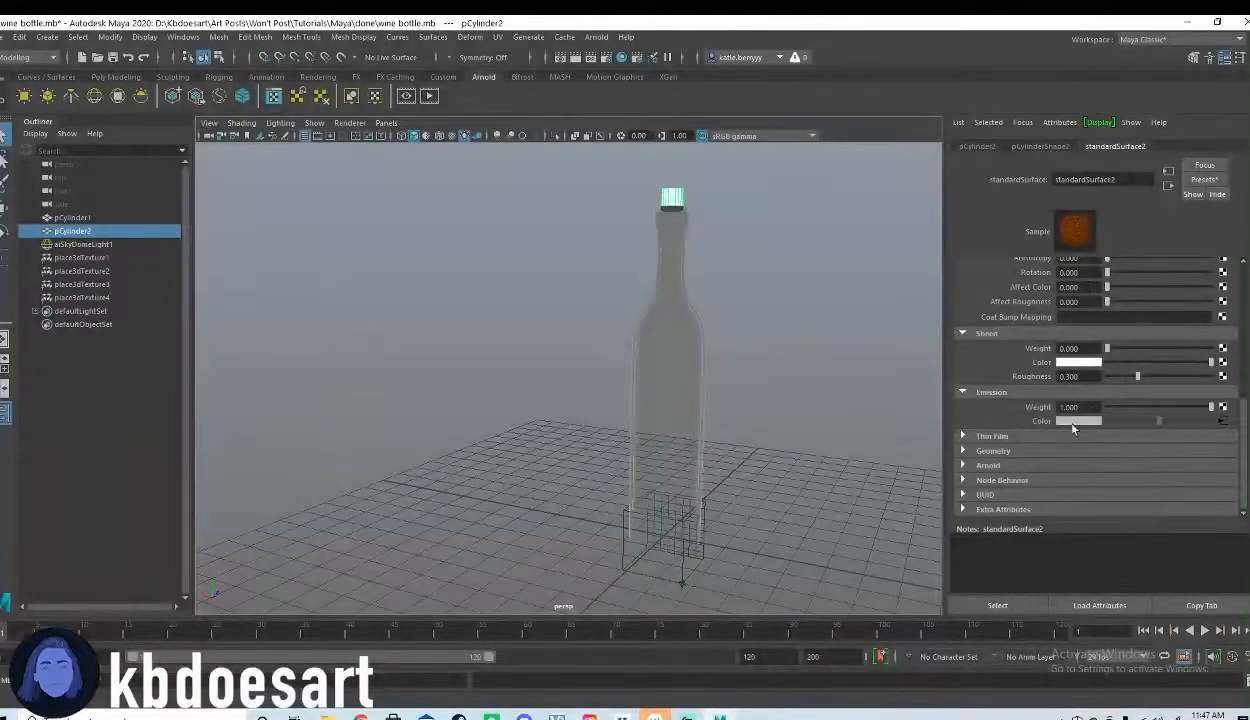
# Step: Render the bottle in the Arnold RenderView and examine the cork's leather texture close up
pyautogui.click(596, 37)
pyautogui.click(612, 62)
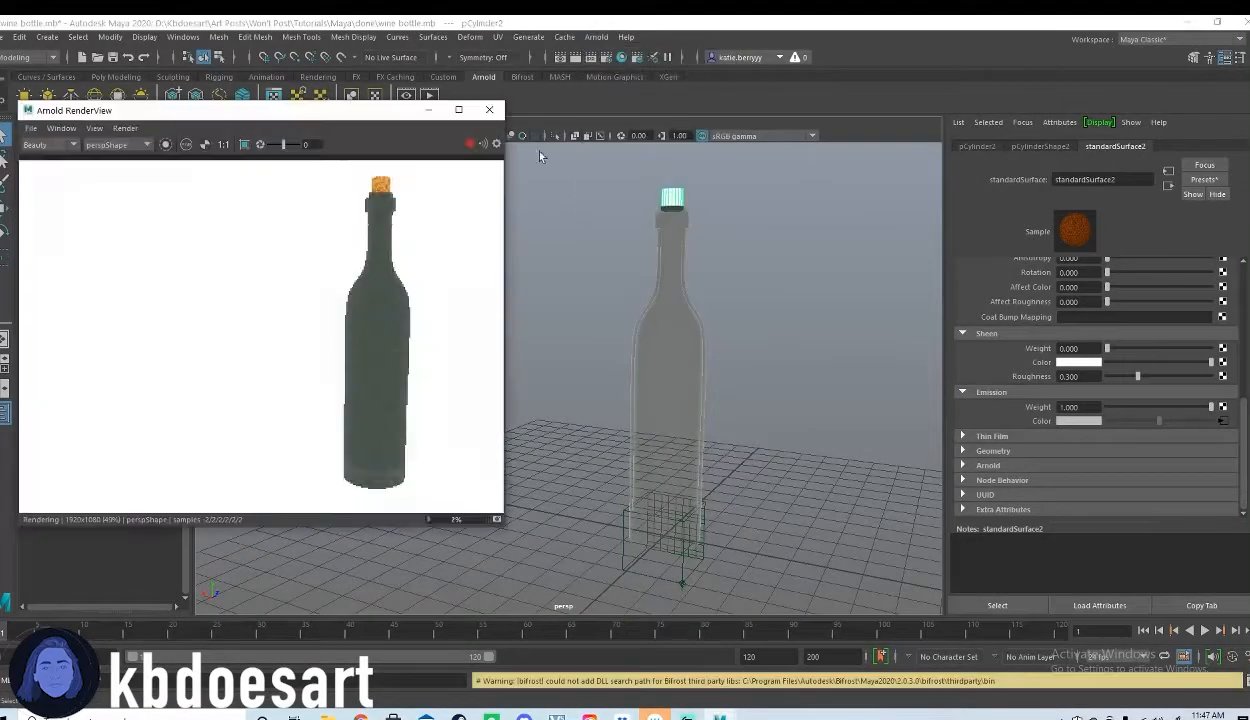
pyautogui.scroll(2, 414, 217)
pyautogui.moveTo(414, 217); pyautogui.dragTo(388, 254, button='middle')
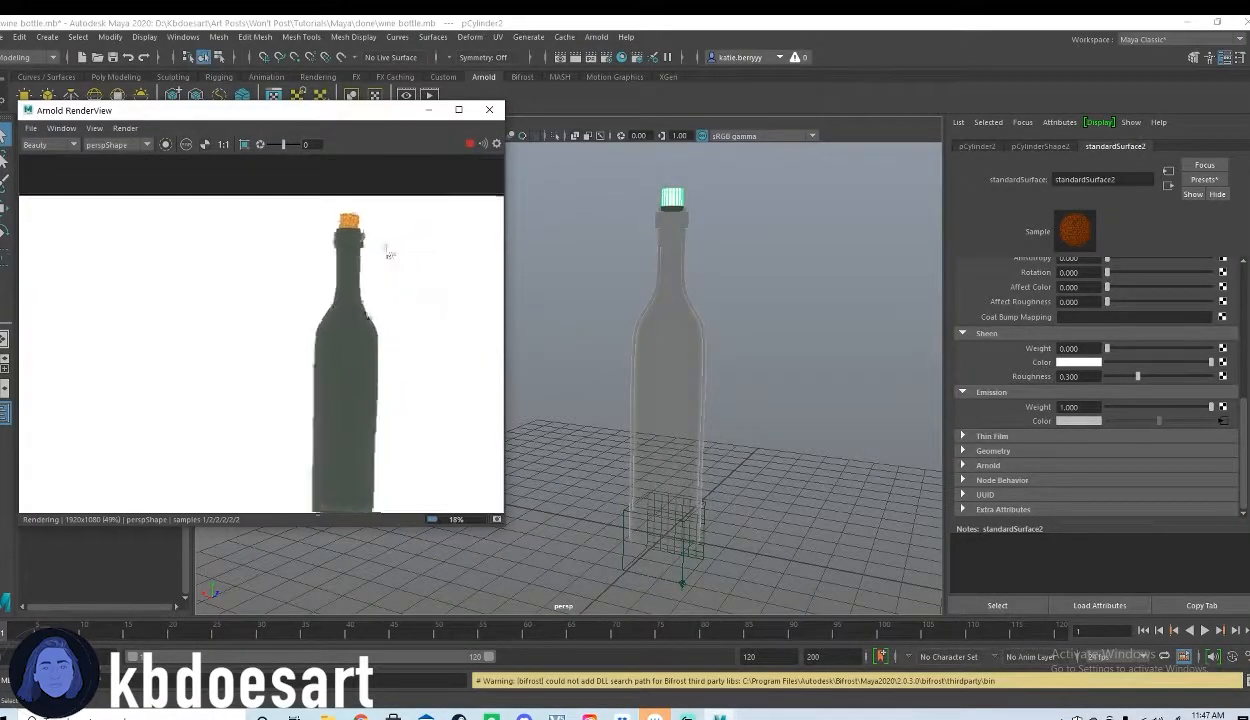
pyautogui.keyDown('alt'); pyautogui.moveTo(692, 204); pyautogui.dragTo(708, 240); pyautogui.keyUp('alt')
pyautogui.keyDown('alt'); pyautogui.moveTo(708, 240); pyautogui.dragTo(739, 240, button='right'); pyautogui.keyUp('alt')
pyautogui.keyDown('alt'); pyautogui.moveTo(739, 240); pyautogui.dragTo(804, 271); pyautogui.keyUp('alt')
pyautogui.keyDown('alt'); pyautogui.moveTo(804, 271); pyautogui.dragTo(756, 259, button='right'); pyautogui.keyUp('alt')
pyautogui.keyDown('alt'); pyautogui.moveTo(756, 259); pyautogui.dragTo(783, 306, button='middle'); pyautogui.keyUp('alt')
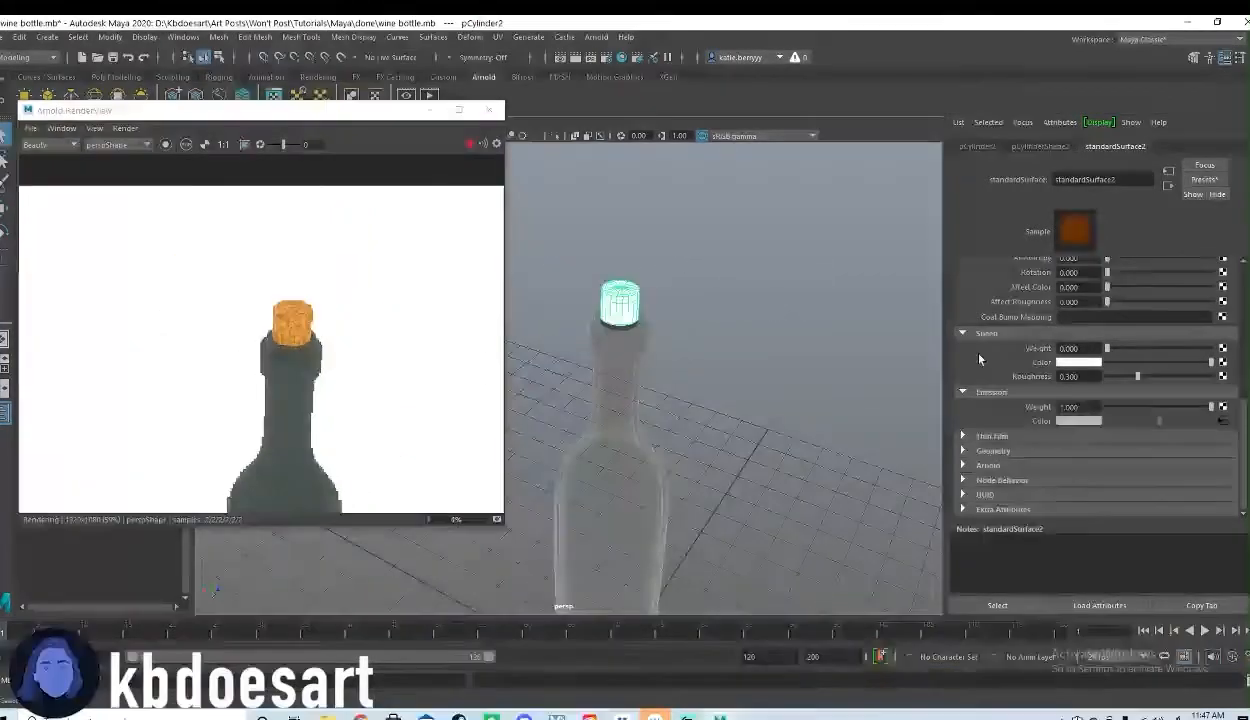
# Step: Set the cell size of the Leather texture on the cork's emission color to 0.066 and restart the Arnold render
pyautogui.click(1224, 420)
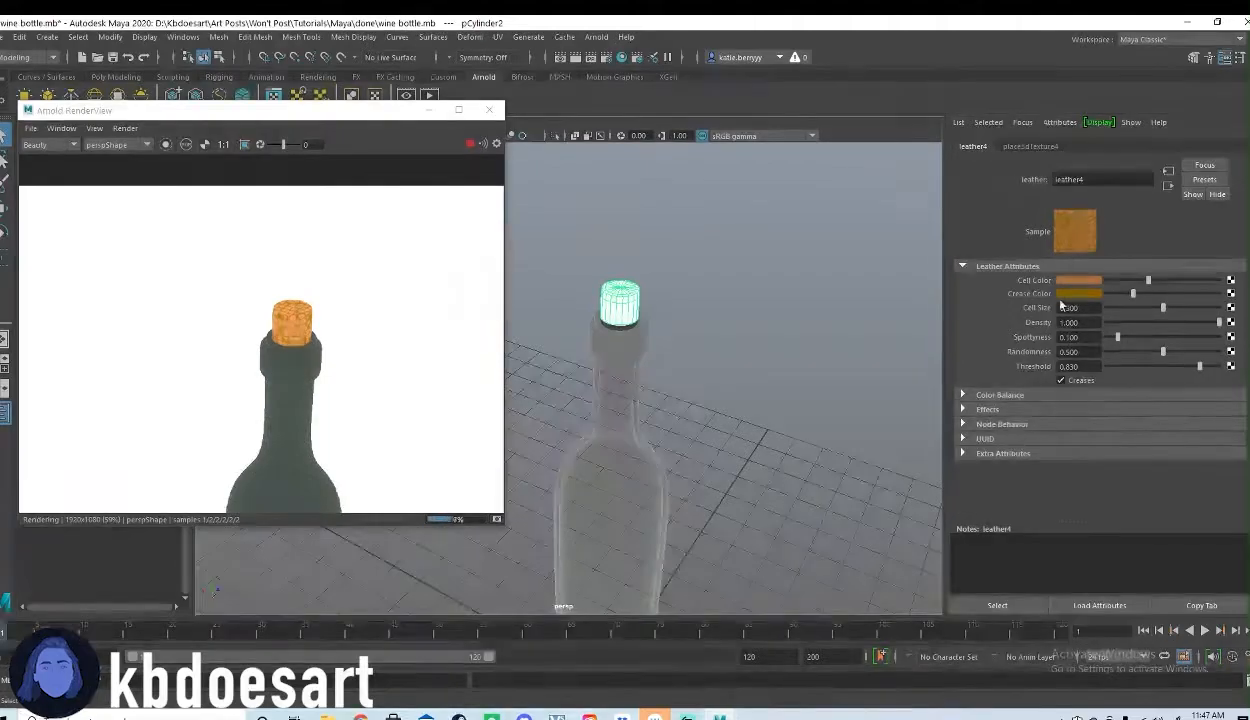
pyautogui.moveTo(1135, 309); pyautogui.dragTo(1124, 309)
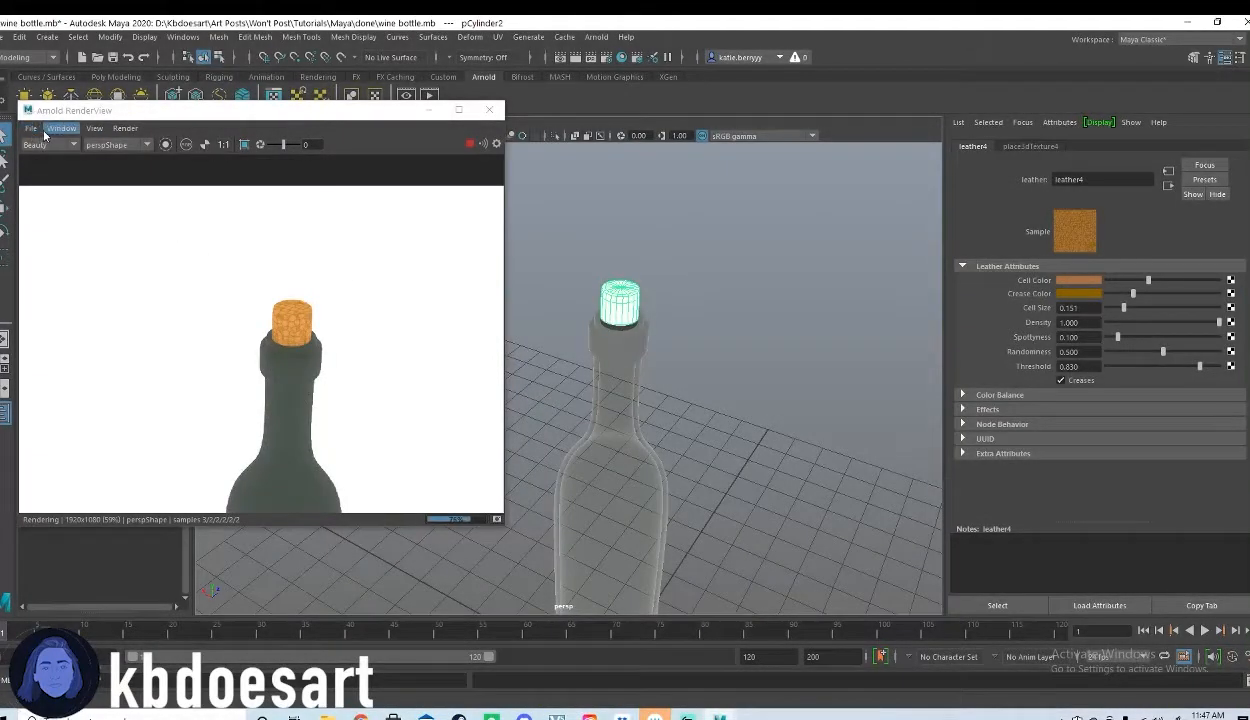
pyautogui.click(466, 145)
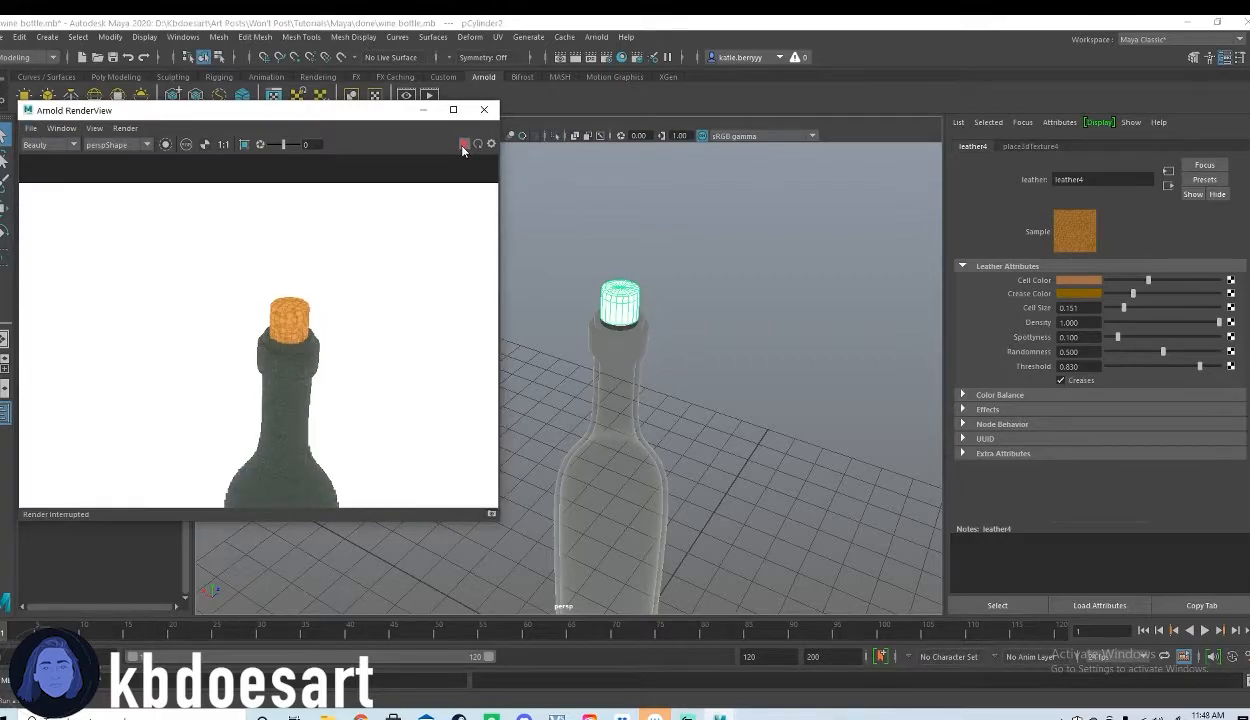
pyautogui.click(463, 145)
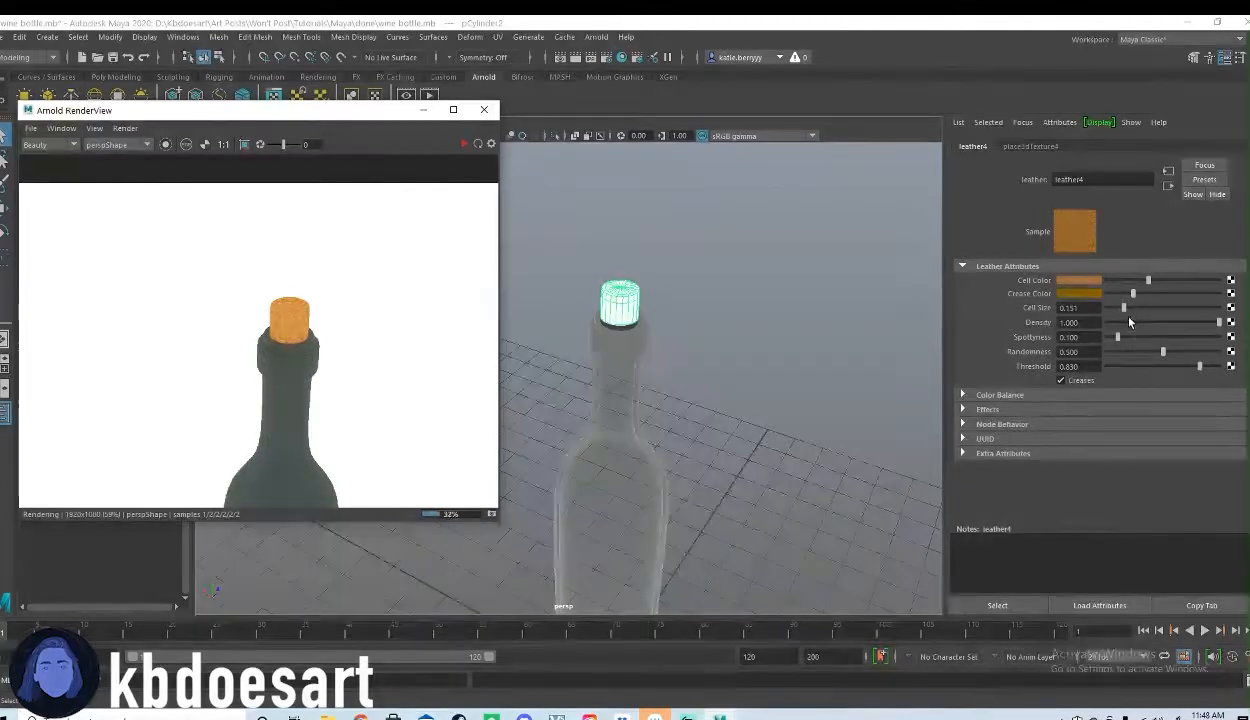
pyautogui.moveTo(1120, 308)
pyautogui.mouseDown()
pyautogui.moveTo(1140, 308)
pyautogui.moveTo(1114, 308)
pyautogui.mouseUp()
pyautogui.click(468, 148)
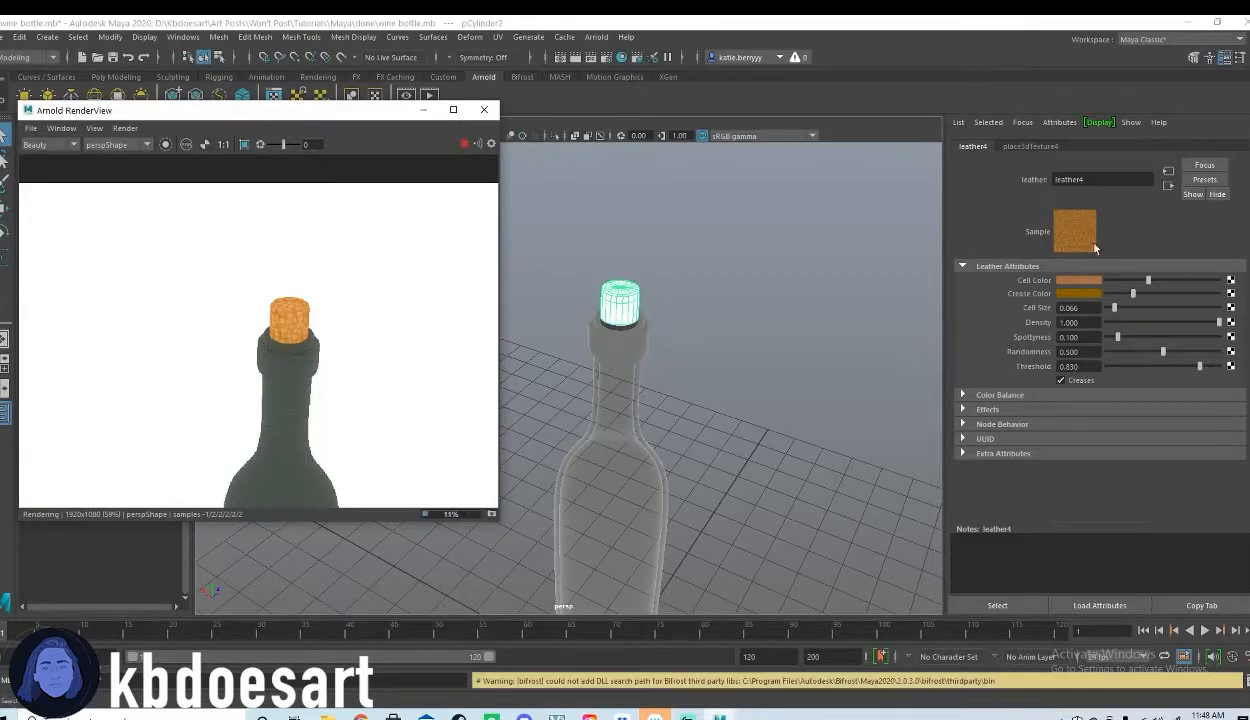
# Step: Map a Leather texture to the sheen color of the cork material and reduce the texture's cell size
pyautogui.click(632, 296)
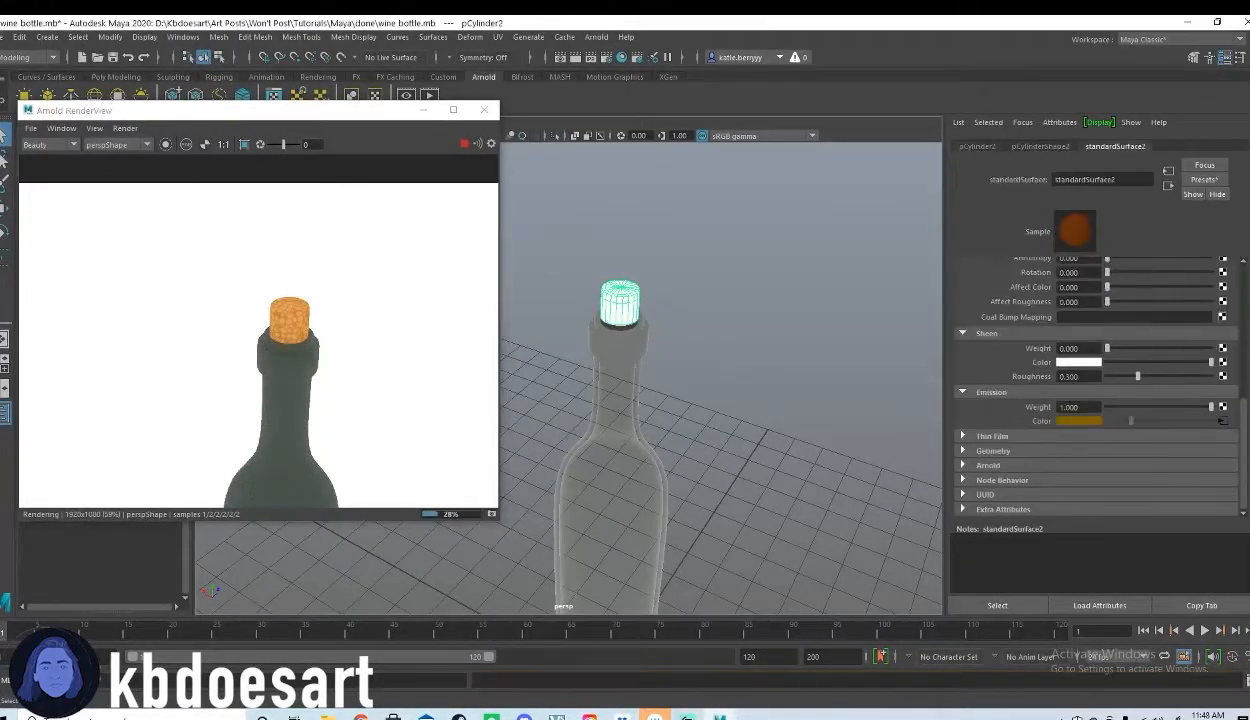
pyautogui.scroll(1, 1143, 418)
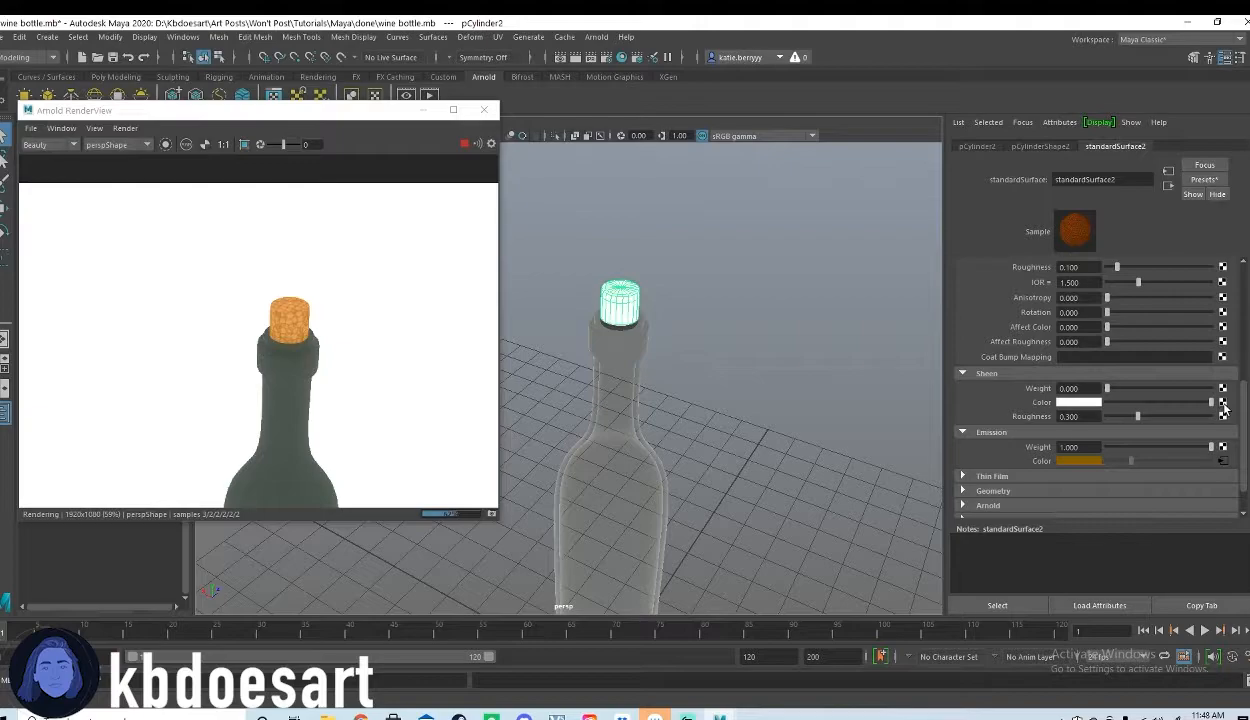
pyautogui.click(1222, 403)
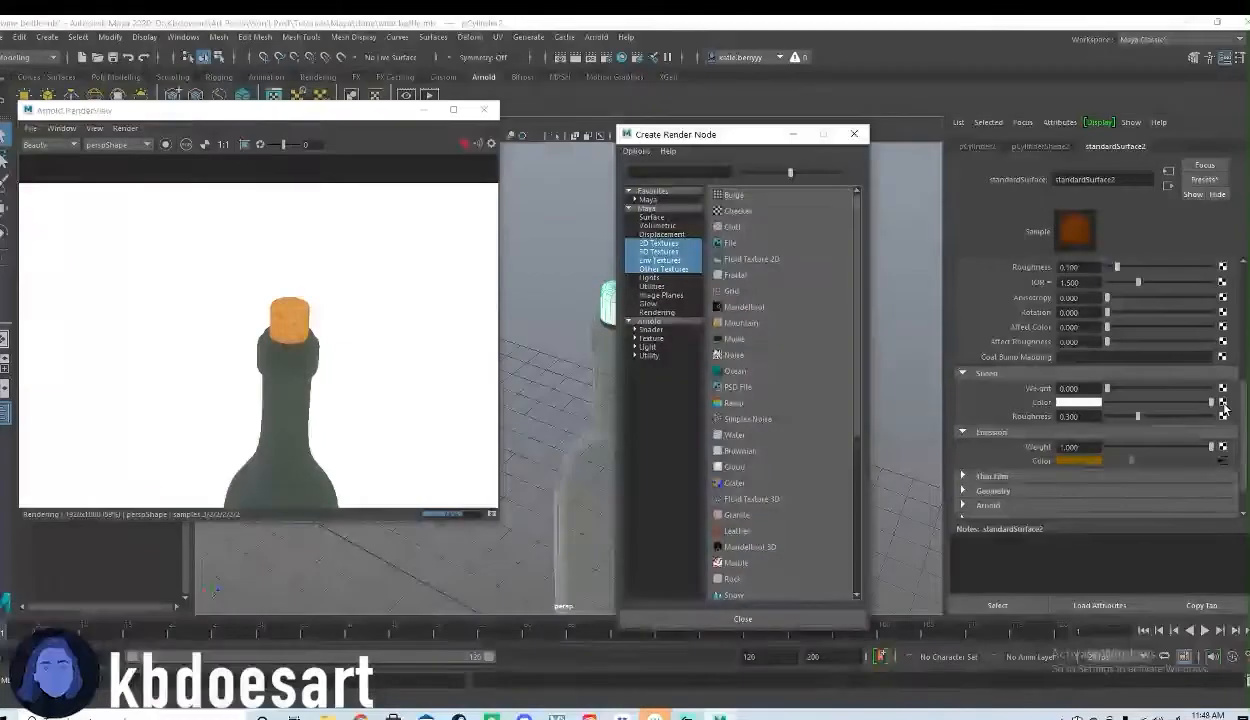
pyautogui.click(740, 535)
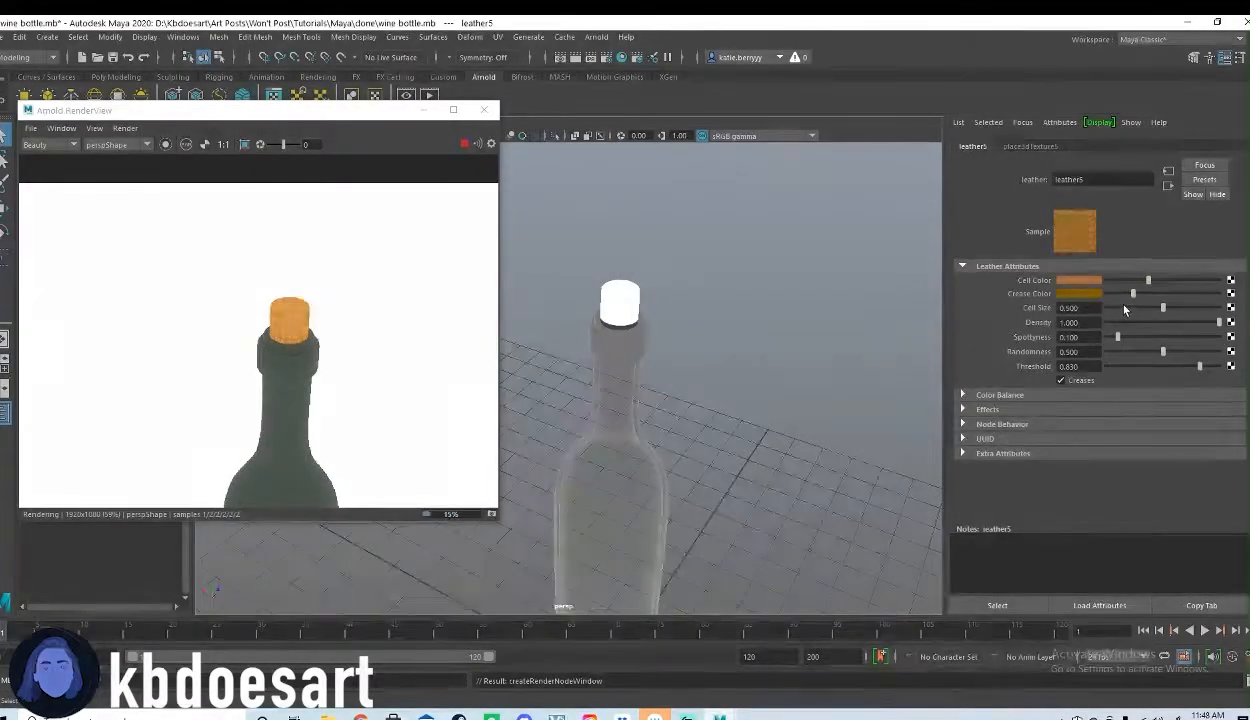
pyautogui.click(1117, 309)
pyautogui.moveTo(1117, 310); pyautogui.dragTo(1116, 311)
# Step: Set the cell size of the cork's coat color Leather texture to about 0.114 and its specular color Leather texture to about 0.145
pyautogui.click(619, 301)
pyautogui.scroll(-8, 1067, 354)
pyautogui.click(1224, 414)
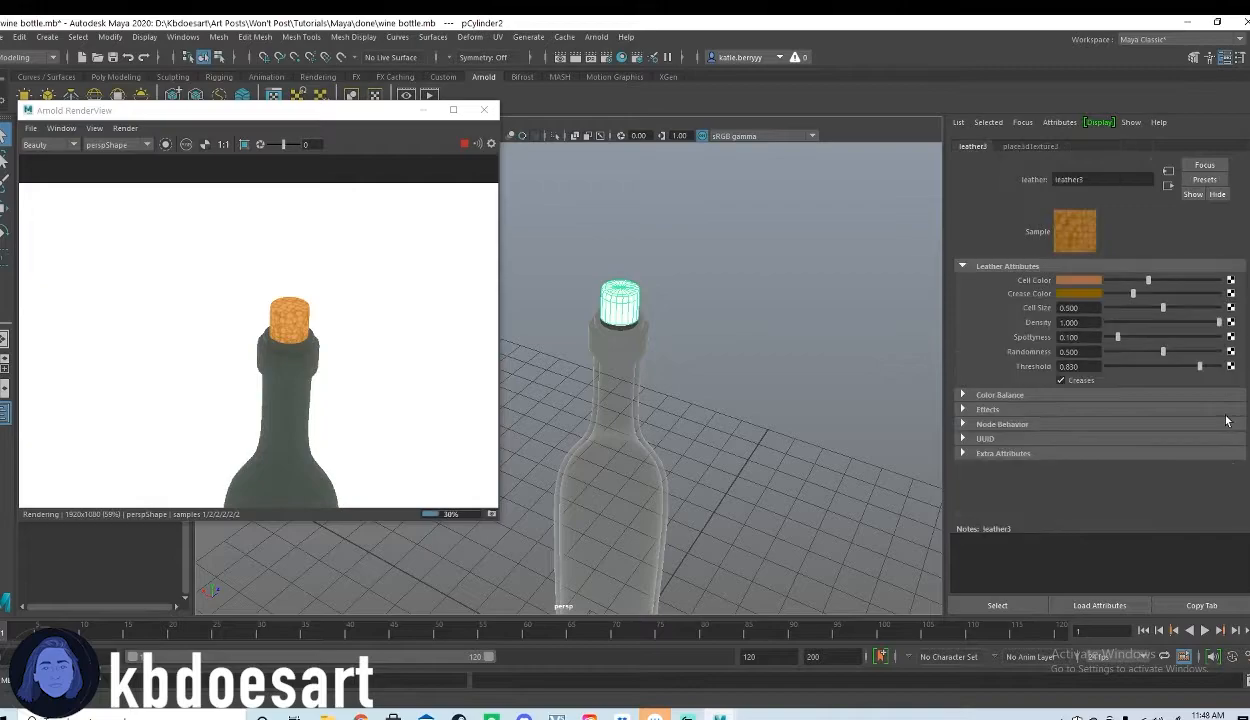
pyautogui.moveTo(1163, 308); pyautogui.dragTo(1119, 308)
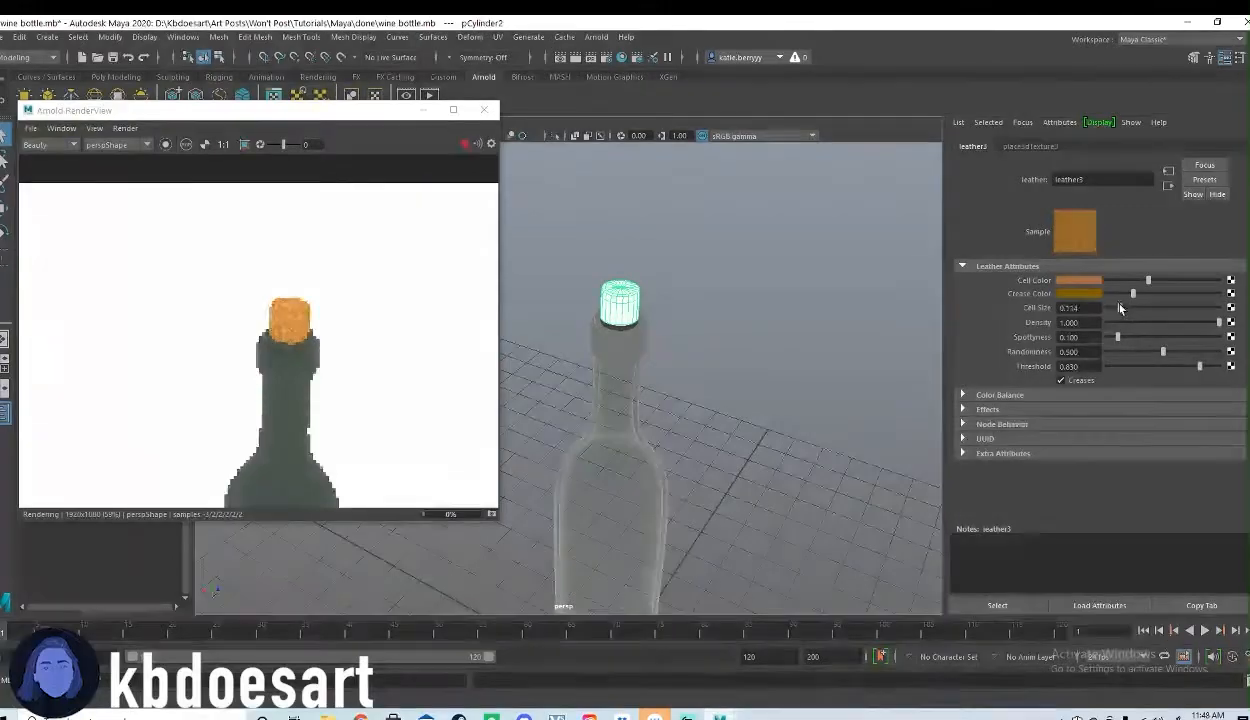
pyautogui.click(618, 301)
pyautogui.scroll(2, 1184, 362)
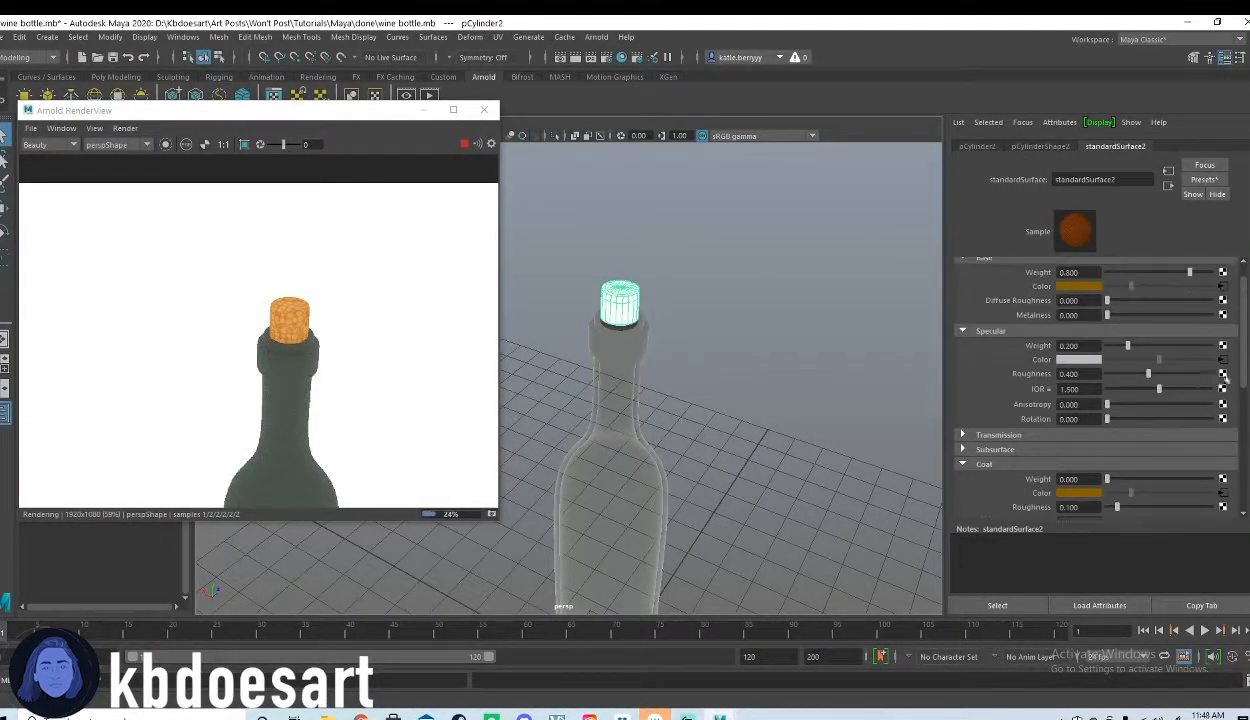
pyautogui.click(1222, 362)
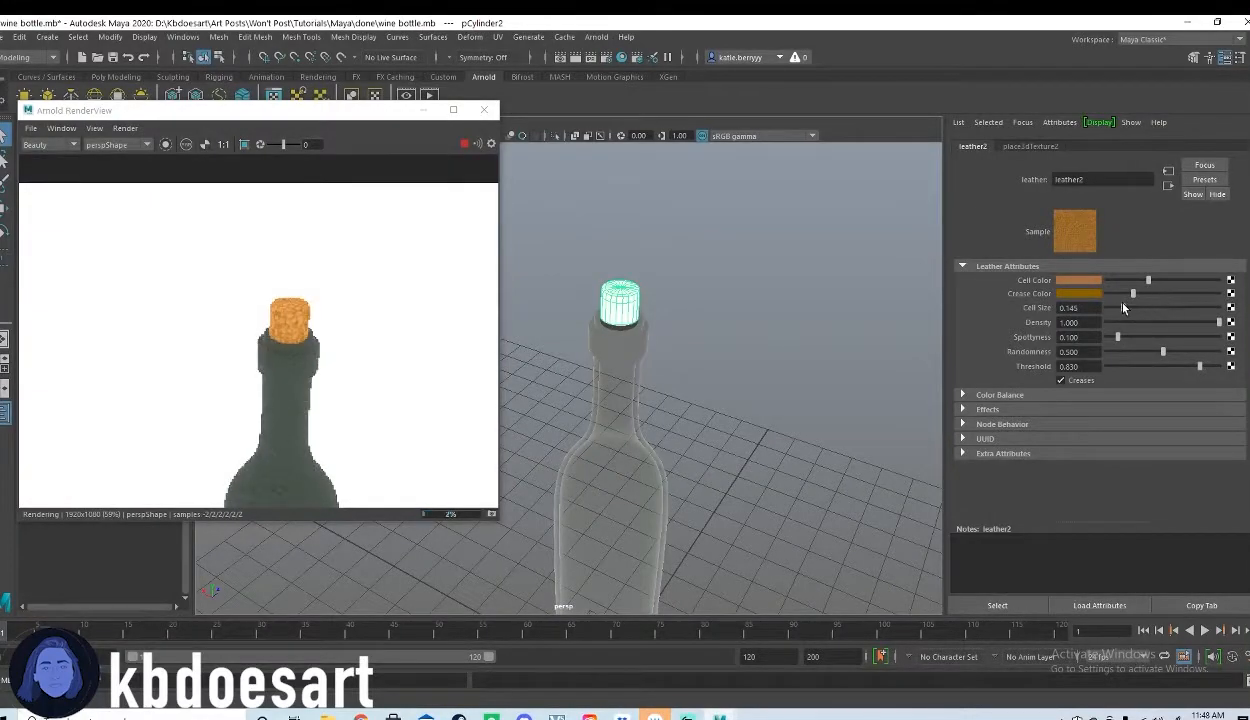
# Step: Set the cork's base color Leather texture to cell size 0.175, spottyness 0.373, randomness 0.807 and threshold 0.916
pyautogui.click(622, 302)
pyautogui.scroll(1, 1080, 360)
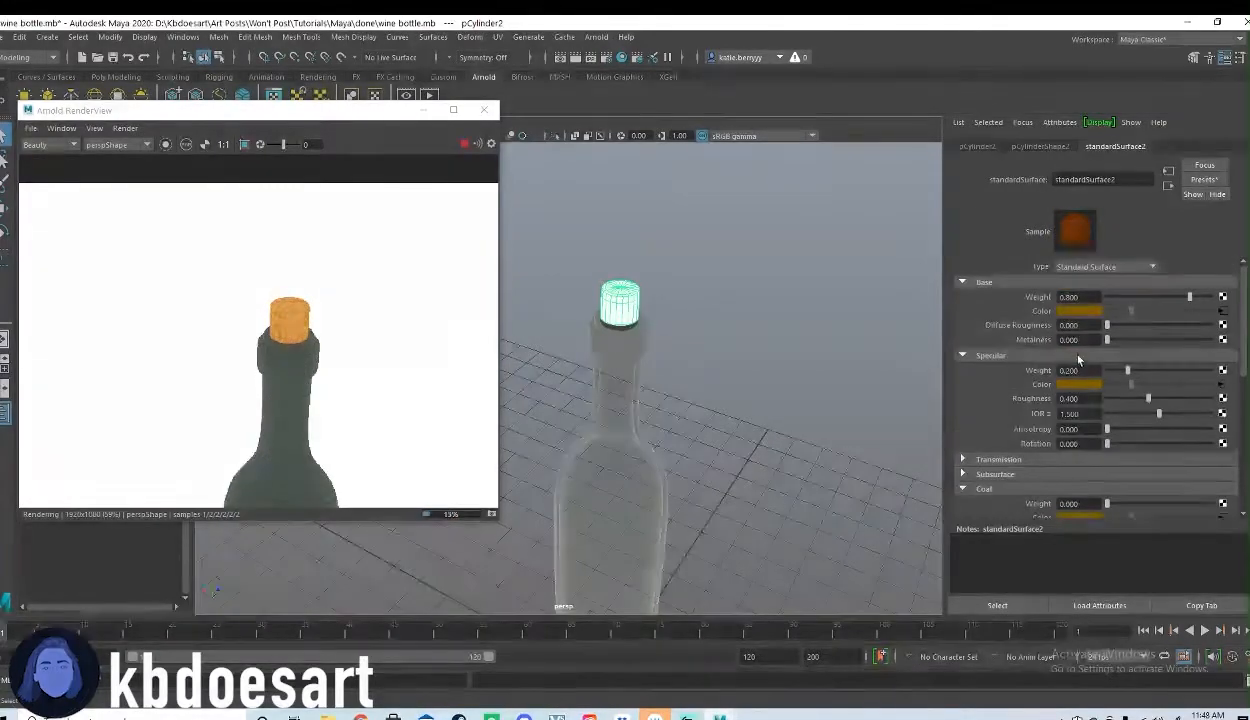
pyautogui.click(1223, 310)
pyautogui.click(1120, 308)
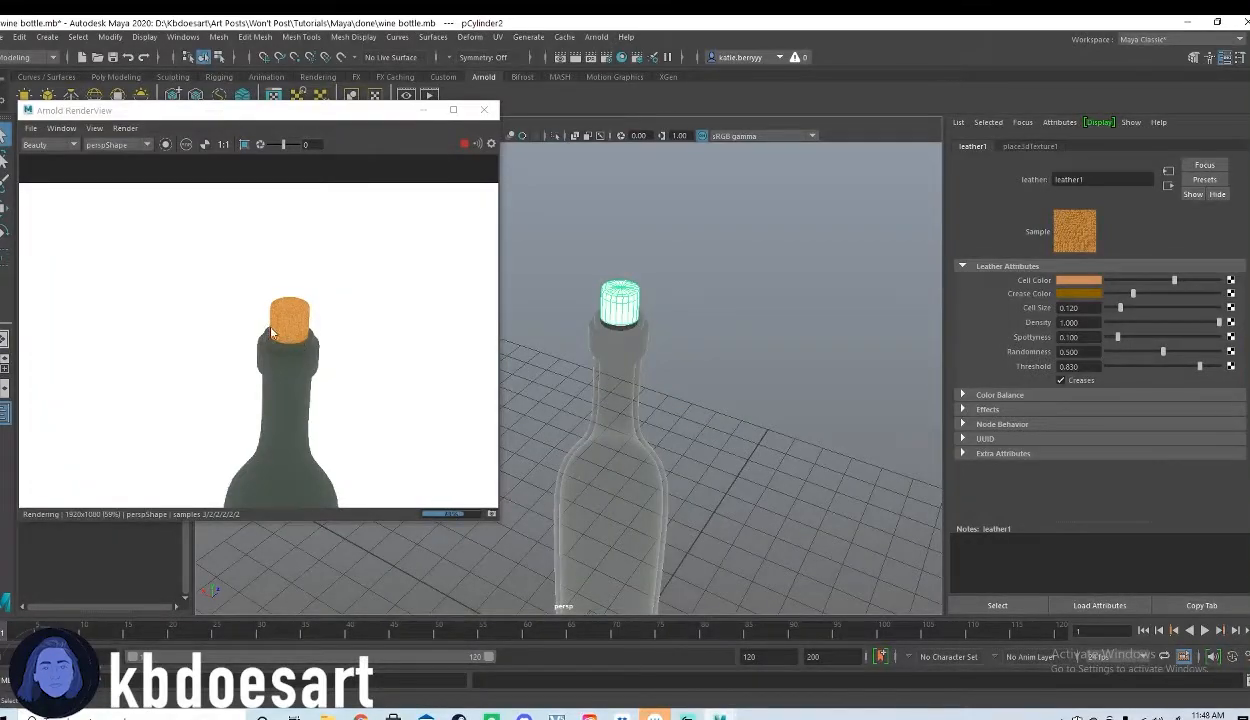
pyautogui.keyDown('alt'); pyautogui.moveTo(575, 321); pyautogui.dragTo(700, 307, button='right'); pyautogui.keyUp('alt')
pyautogui.keyDown('alt'); pyautogui.moveTo(700, 307); pyautogui.dragTo(672, 343, button='middle'); pyautogui.keyUp('alt')
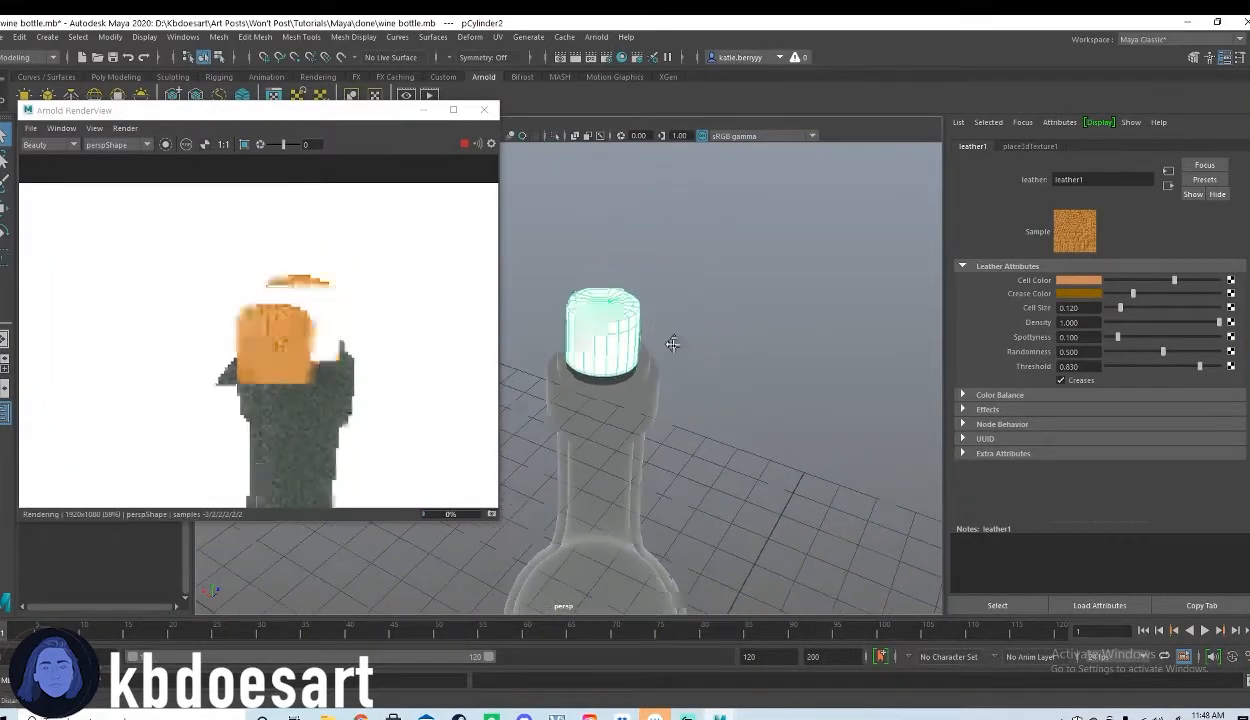
pyautogui.moveTo(1120, 308); pyautogui.dragTo(1127, 309)
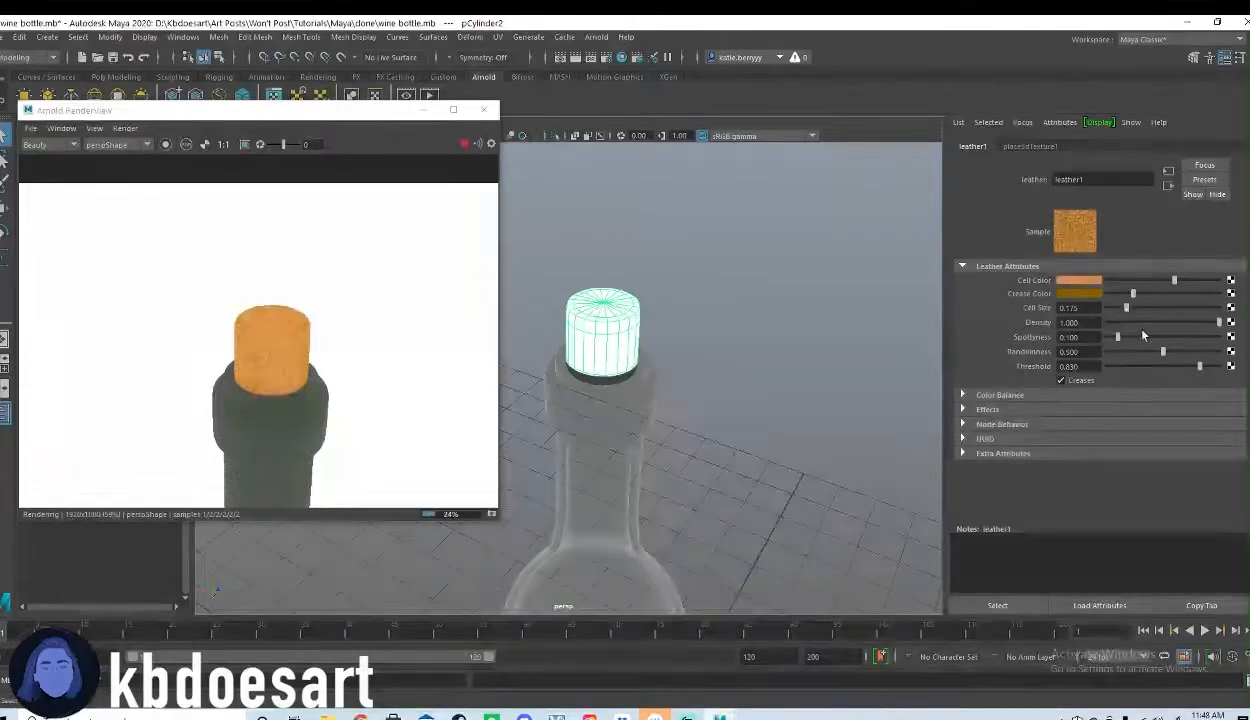
pyautogui.moveTo(1157, 339); pyautogui.dragTo(1208, 366)
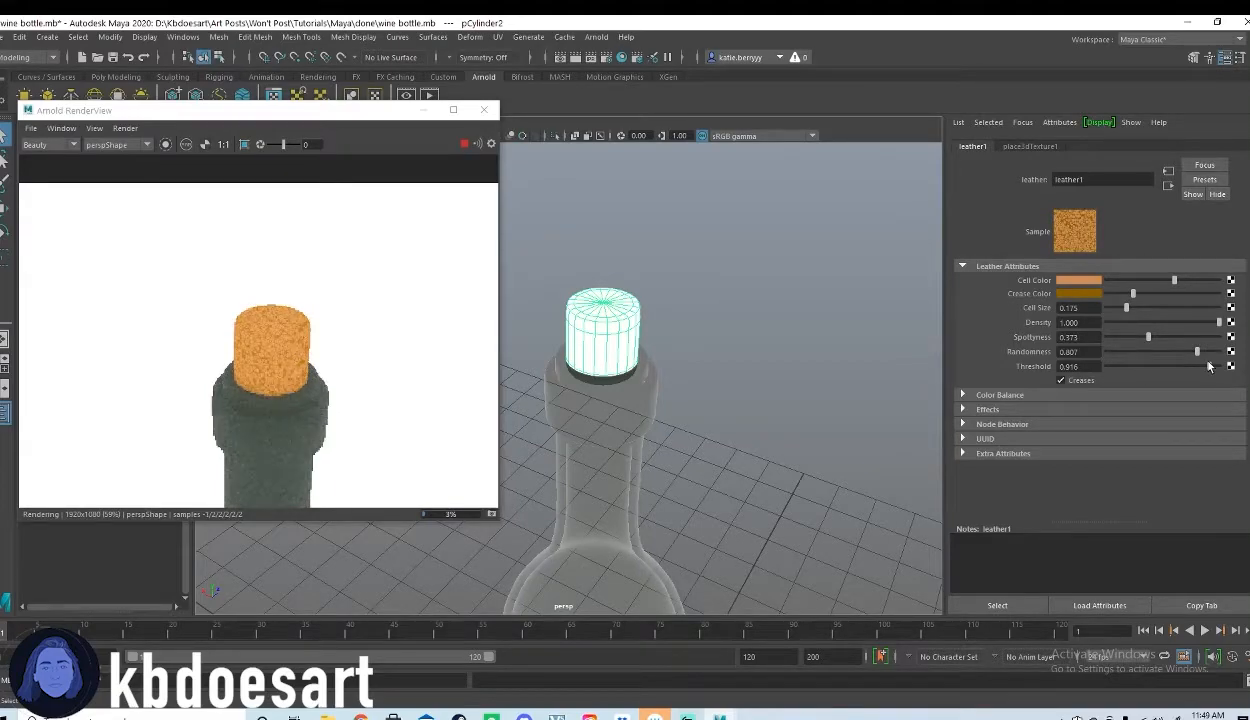
# Step: Set the specular weight of the cork material to 0.864 and its specular rotation to 0.545
pyautogui.click(613, 326)
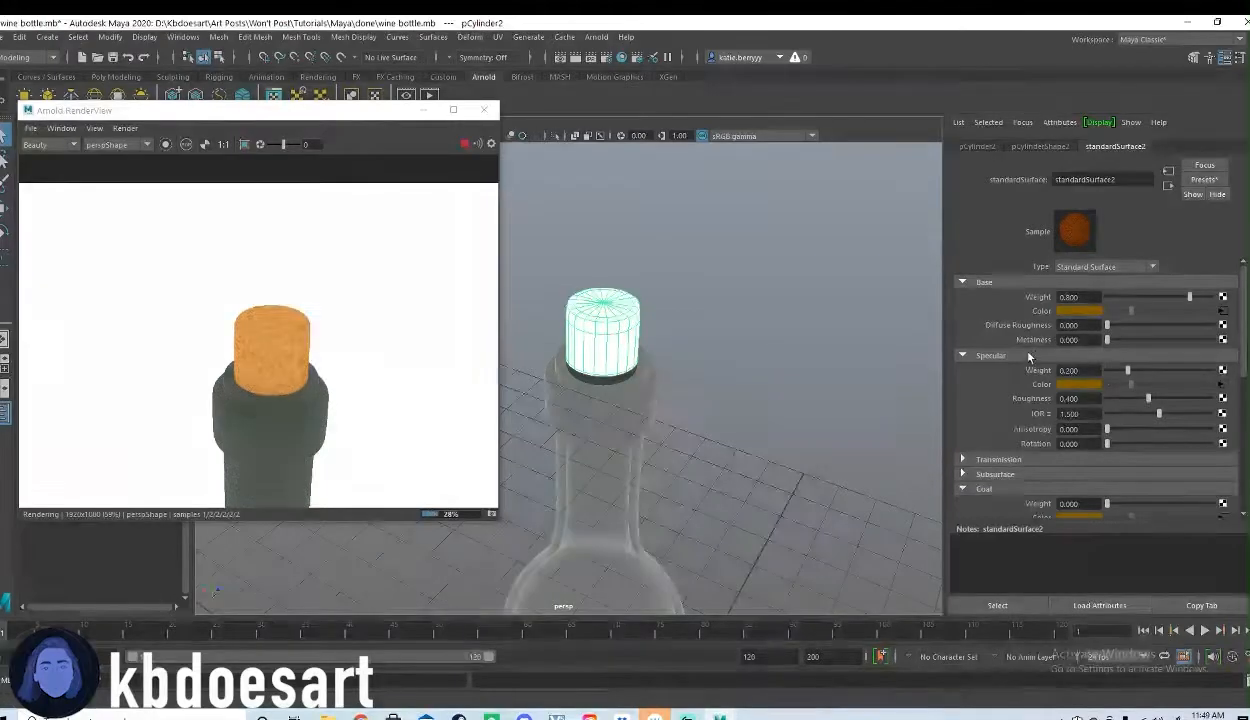
pyautogui.moveTo(1128, 370); pyautogui.dragTo(1196, 373)
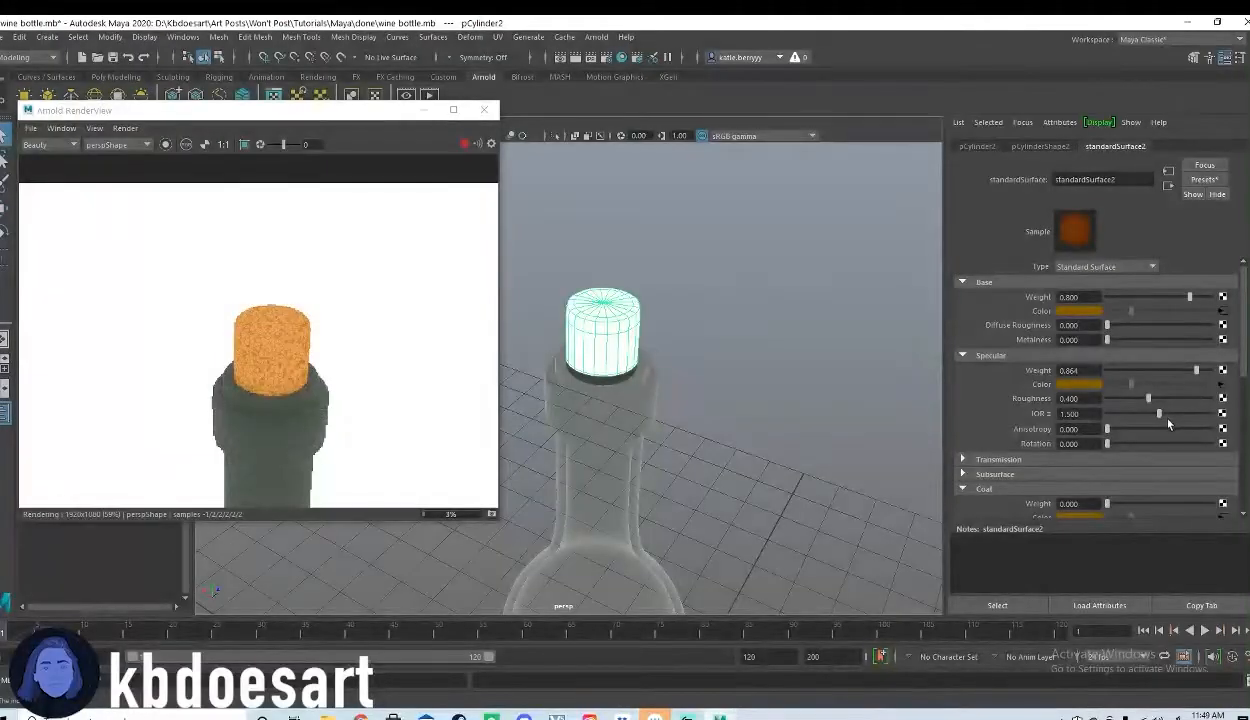
pyautogui.scroll(-1, 1141, 407)
pyautogui.moveTo(1108, 404); pyautogui.dragTo(1163, 404)
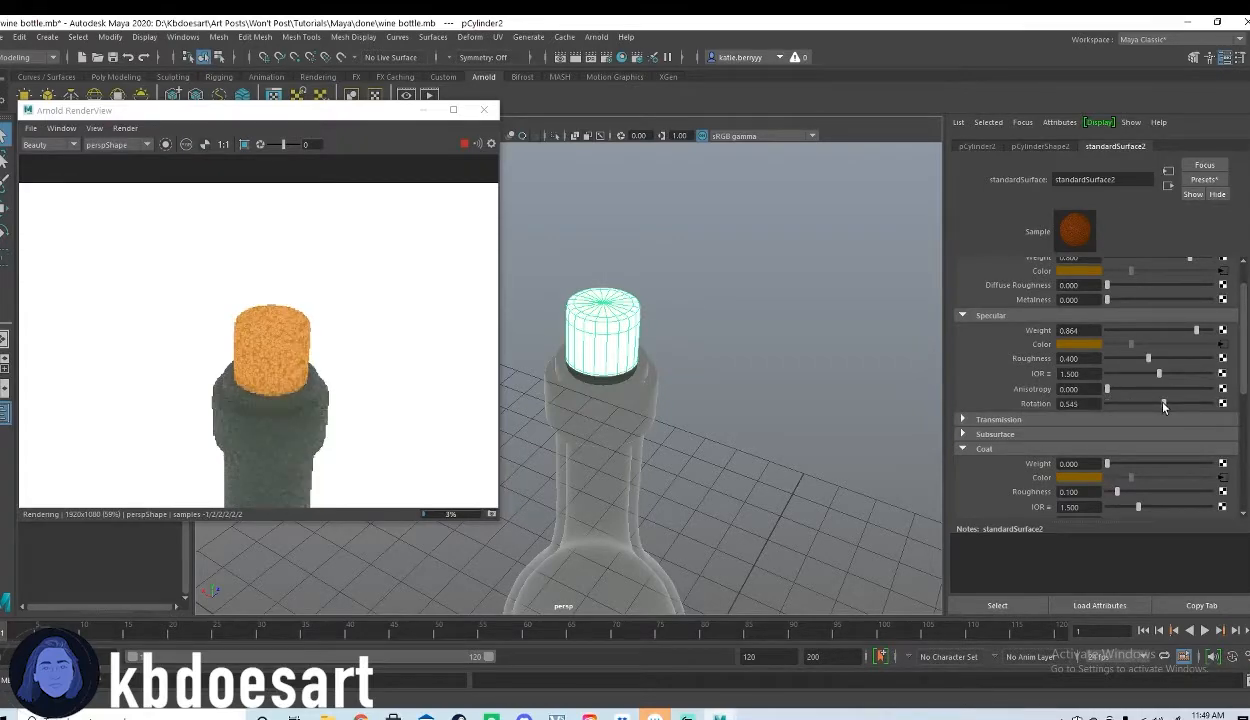
# Step: Set the cork material's coat roughness to 0.143 and its sheen roughness to 0.299
pyautogui.scroll(-2, 1149, 420)
pyautogui.scroll(-1, 1148, 420)
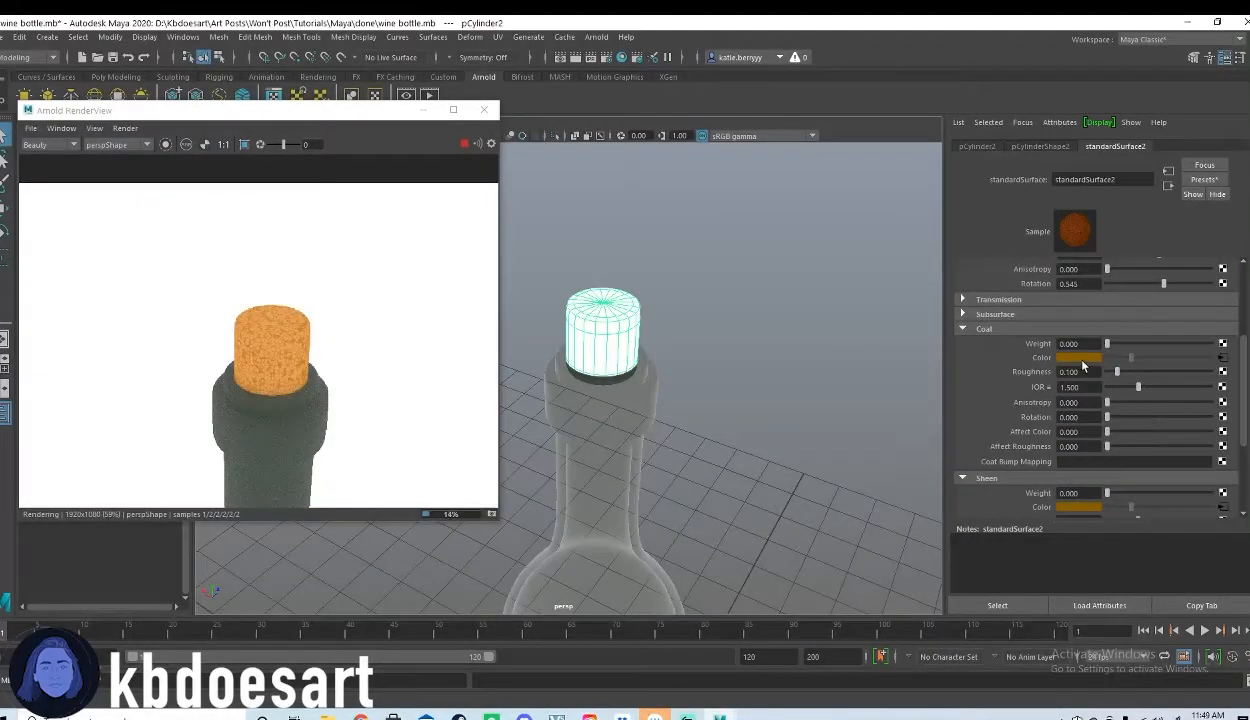
pyautogui.moveTo(1107, 343); pyautogui.dragTo(1106, 377)
pyautogui.scroll(-1, 1128, 420)
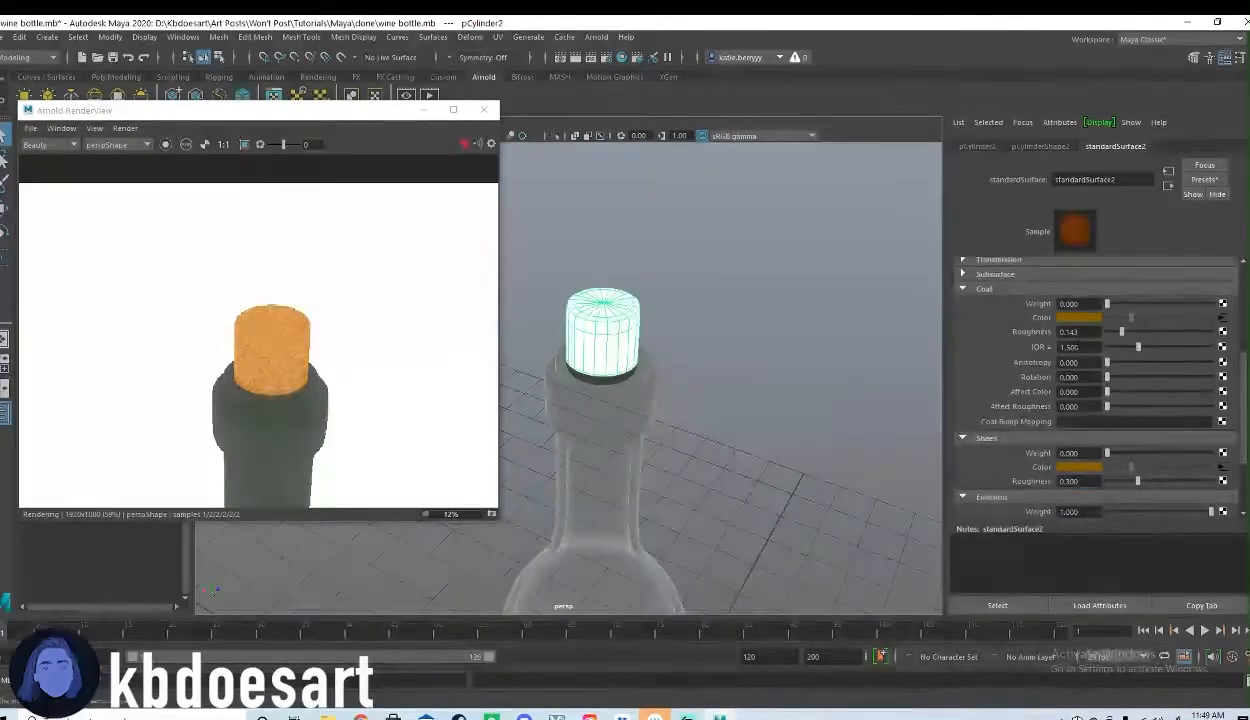
pyautogui.scroll(-1, 1107, 400)
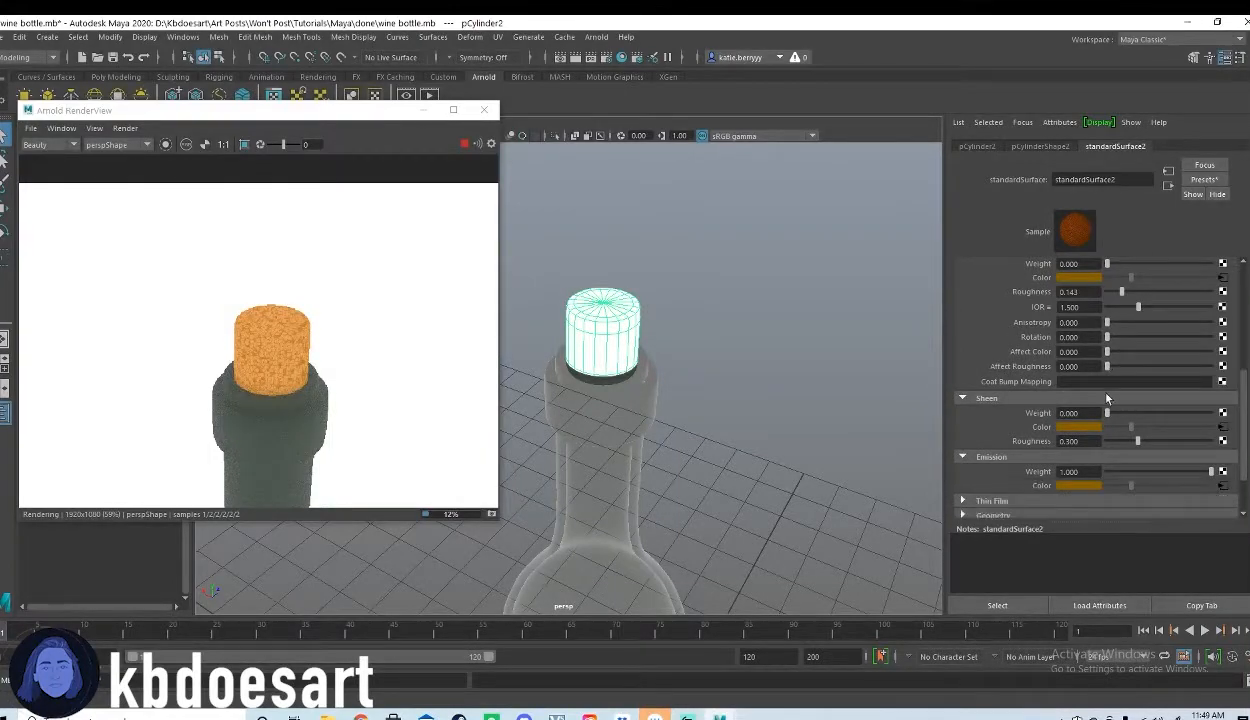
pyautogui.scroll(-1, 1107, 397)
pyautogui.moveTo(1107, 372); pyautogui.dragTo(1157, 374)
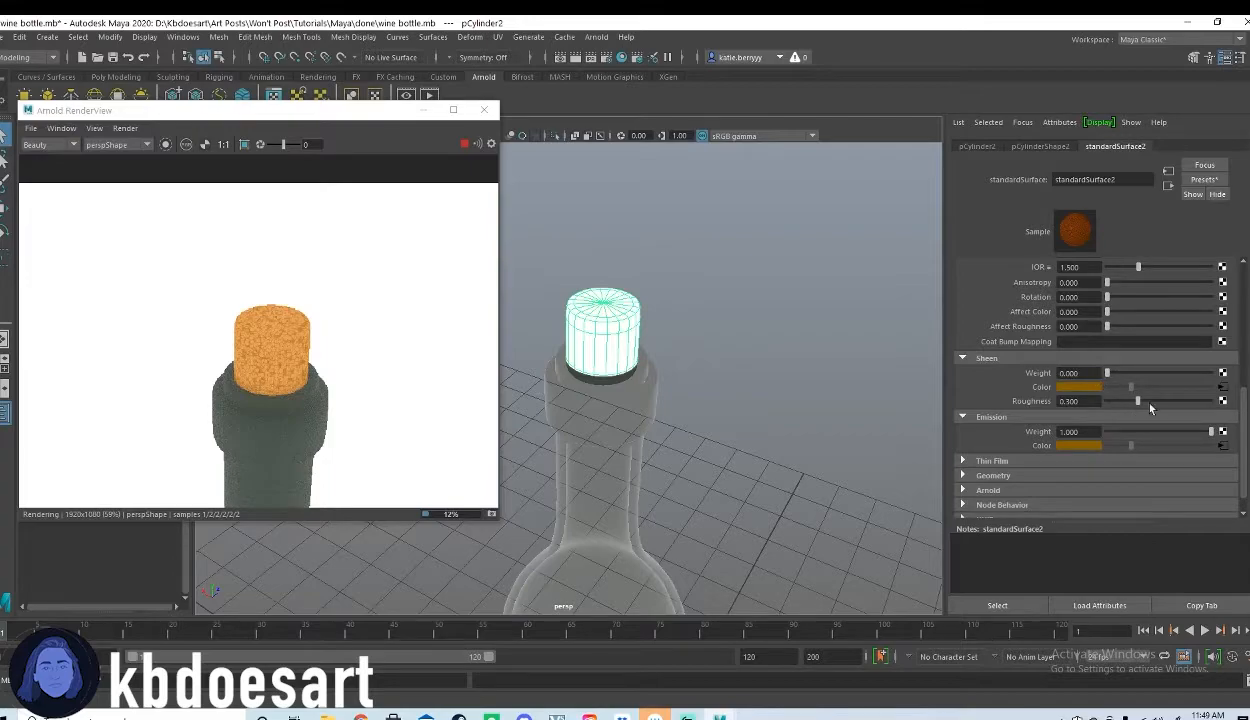
pyautogui.moveTo(1175, 401); pyautogui.dragTo(1209, 431)
# Step: Re-render the whole bottle with its cork in the Arnold RenderView and check the result
pyautogui.scroll(-8, 752, 481)
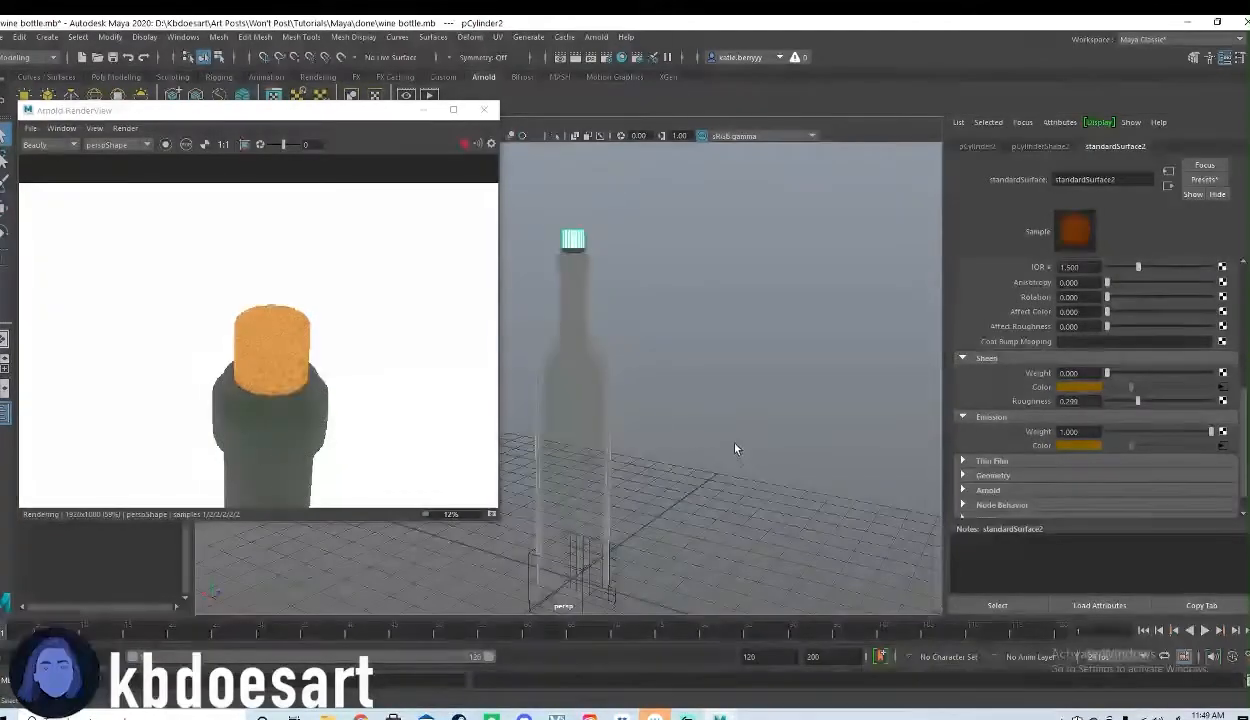
pyautogui.click(464, 145)
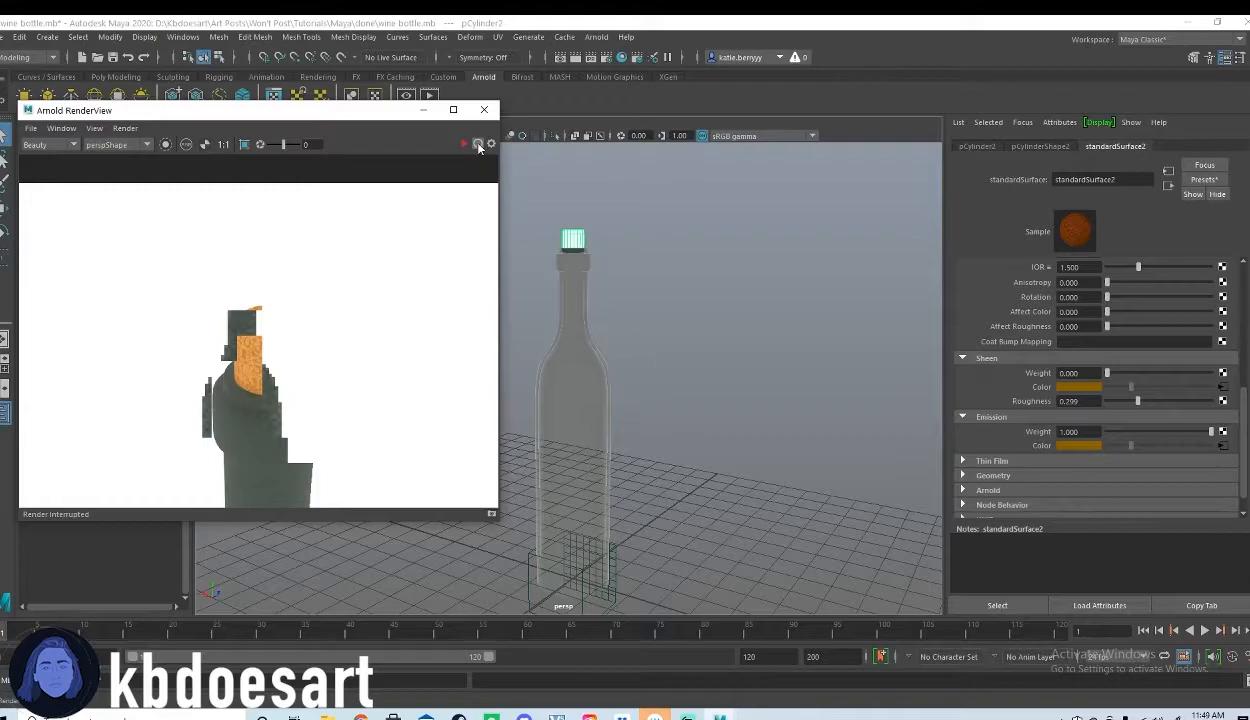
pyautogui.click(479, 147)
pyautogui.keyDown('alt'); pyautogui.moveTo(745, 375); pyautogui.dragTo(806, 354); pyautogui.keyUp('alt')
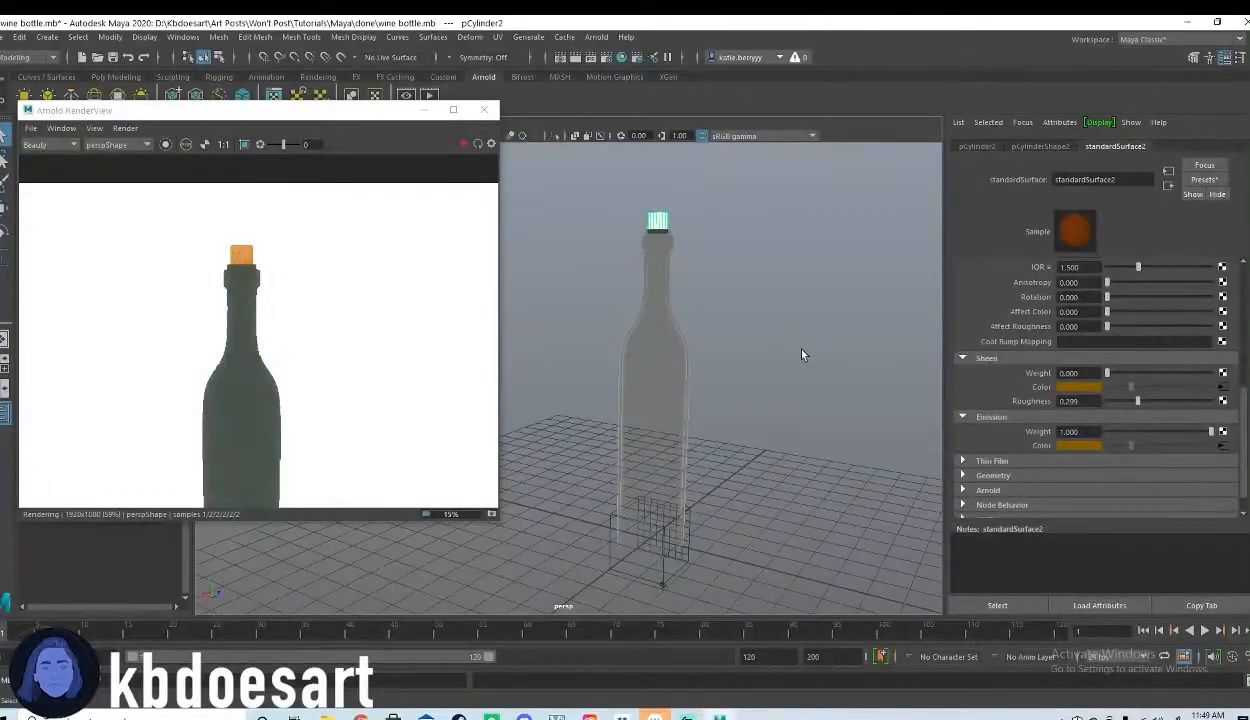
pyautogui.click(681, 553)
pyautogui.click(685, 560)
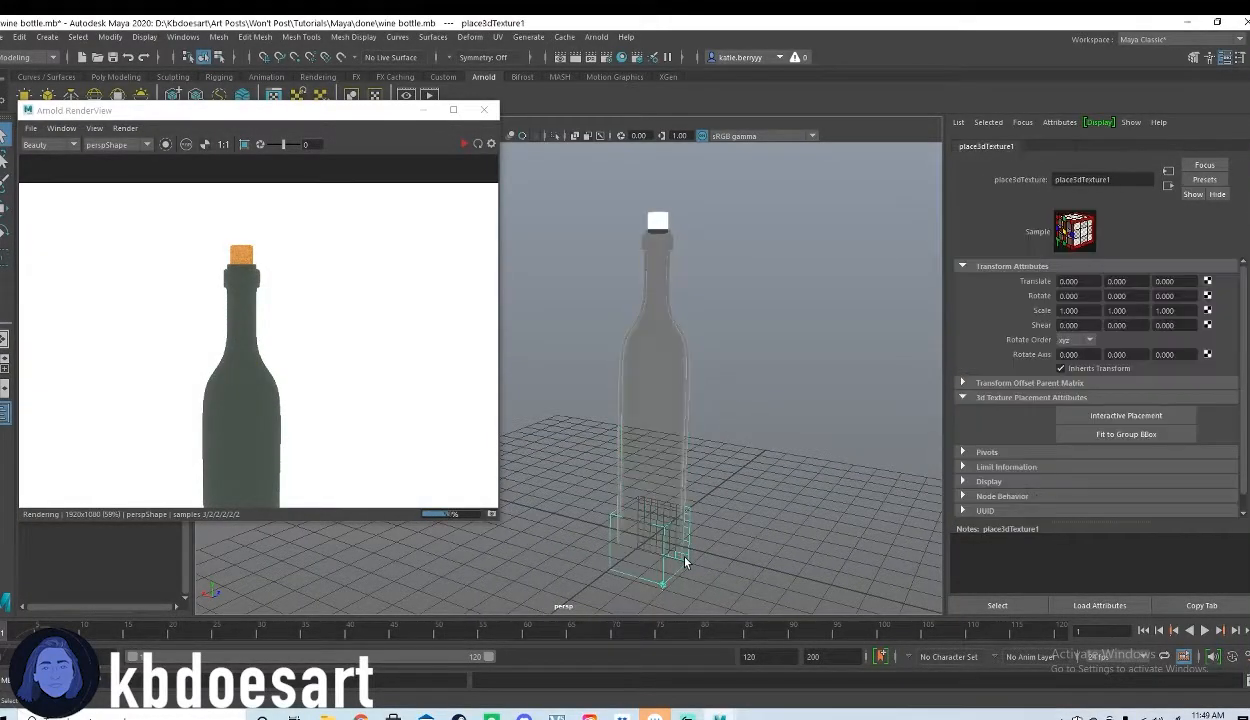
pyautogui.click(690, 521)
pyautogui.click(639, 391)
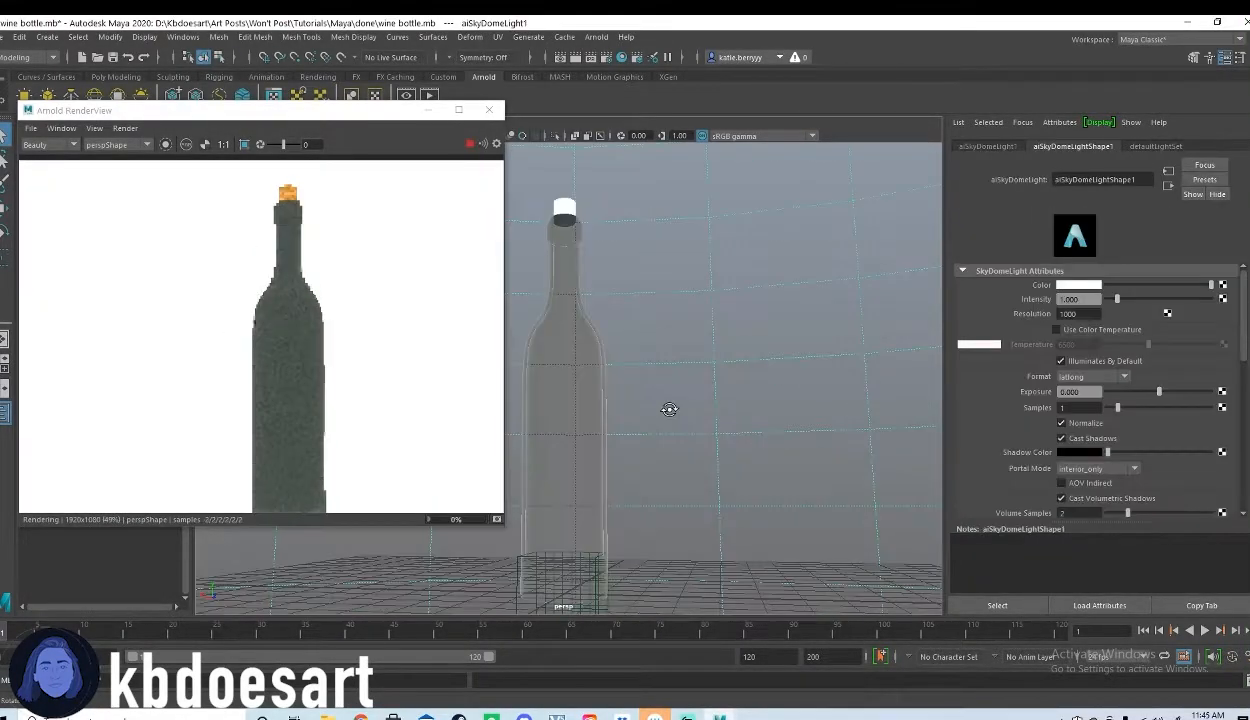
# Step: Assign a new aiStandardSurface material to a rectangular block of faces on the front of the bottle's body as a label
pyautogui.click(552, 408)
pyautogui.moveTo(555, 354); pyautogui.dragTo(558, 391, button='right')
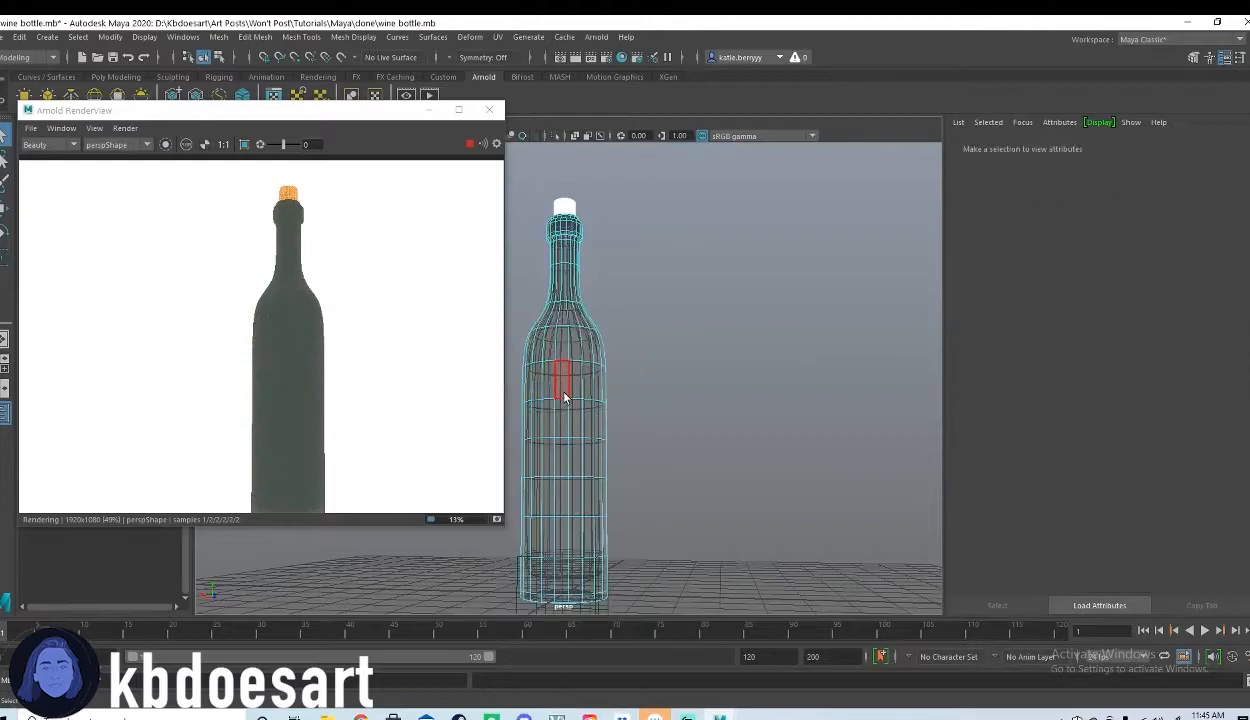
pyautogui.moveTo(537, 384)
pyautogui.mouseDown()
pyautogui.moveTo(597, 388)
pyautogui.moveTo(586, 418)
pyautogui.moveTo(528, 418)
pyautogui.moveTo(537, 456)
pyautogui.moveTo(595, 455)
pyautogui.moveTo(590, 485)
pyautogui.moveTo(545, 488)
pyautogui.mouseUp()
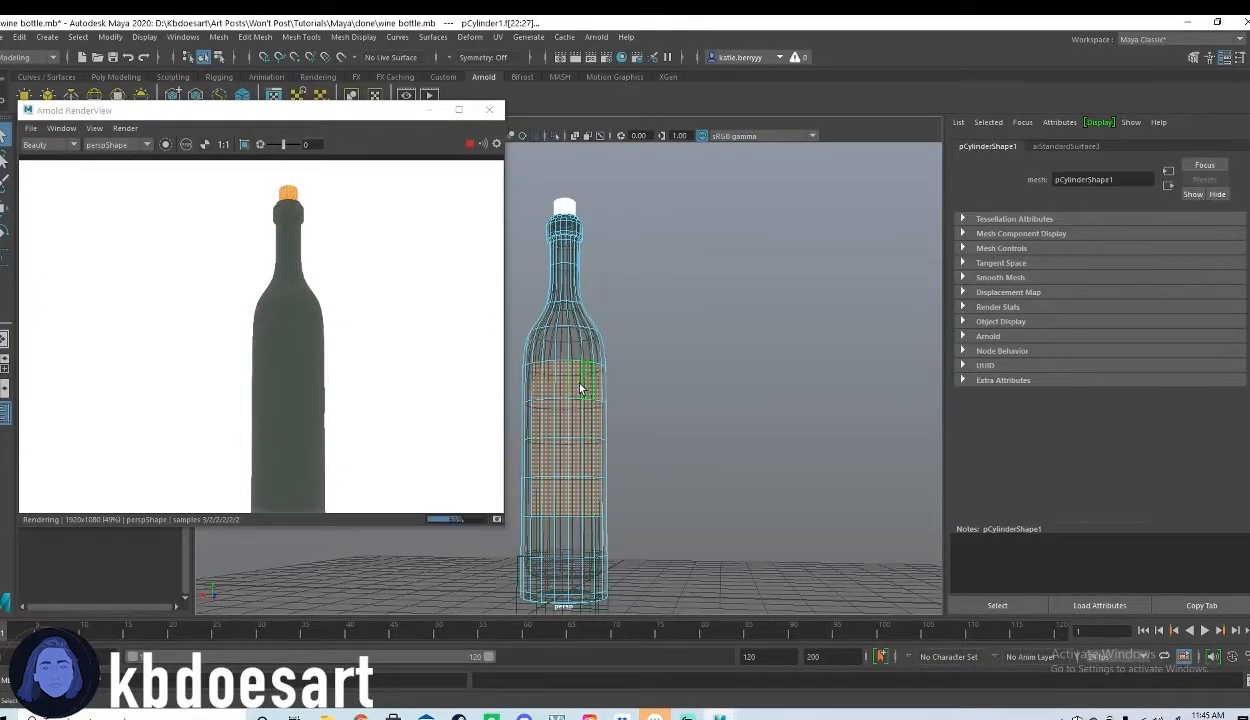
pyautogui.moveTo(577, 390); pyautogui.dragTo(576, 680, button='right')
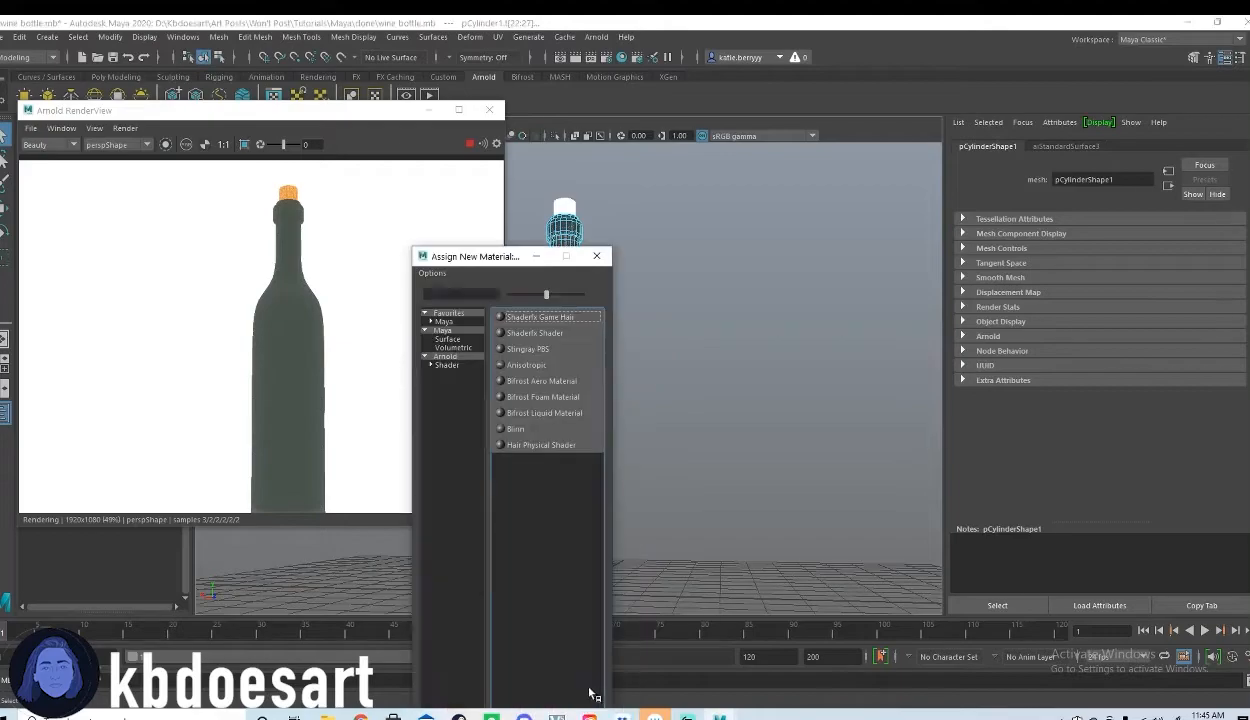
pyautogui.click(446, 362)
pyautogui.click(527, 512)
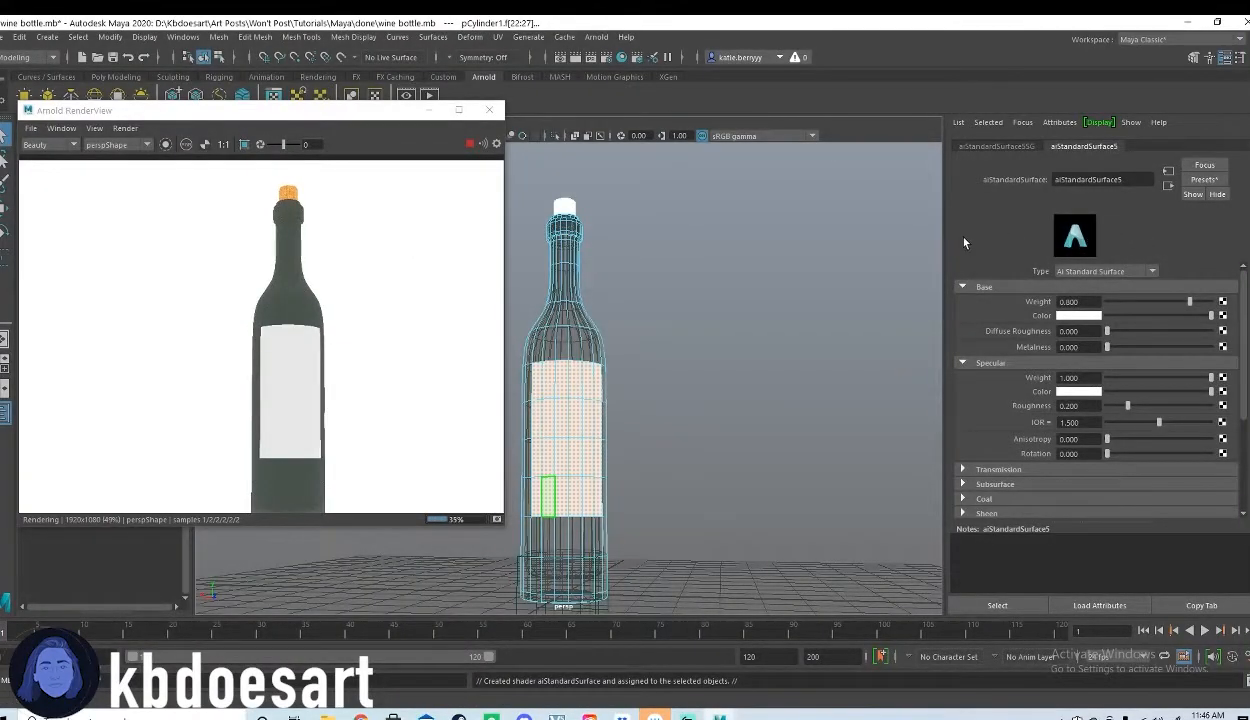
# Step: Set the label material's metalness to 0.617 and diffuse roughness to 0.591, and check the label from another angle
pyautogui.moveTo(695, 301)
pyautogui.keyDown('alt'); pyautogui.mouseDown()
pyautogui.moveTo(740, 254)
pyautogui.moveTo(716, 289)
pyautogui.mouseUp(); pyautogui.keyUp('alt')
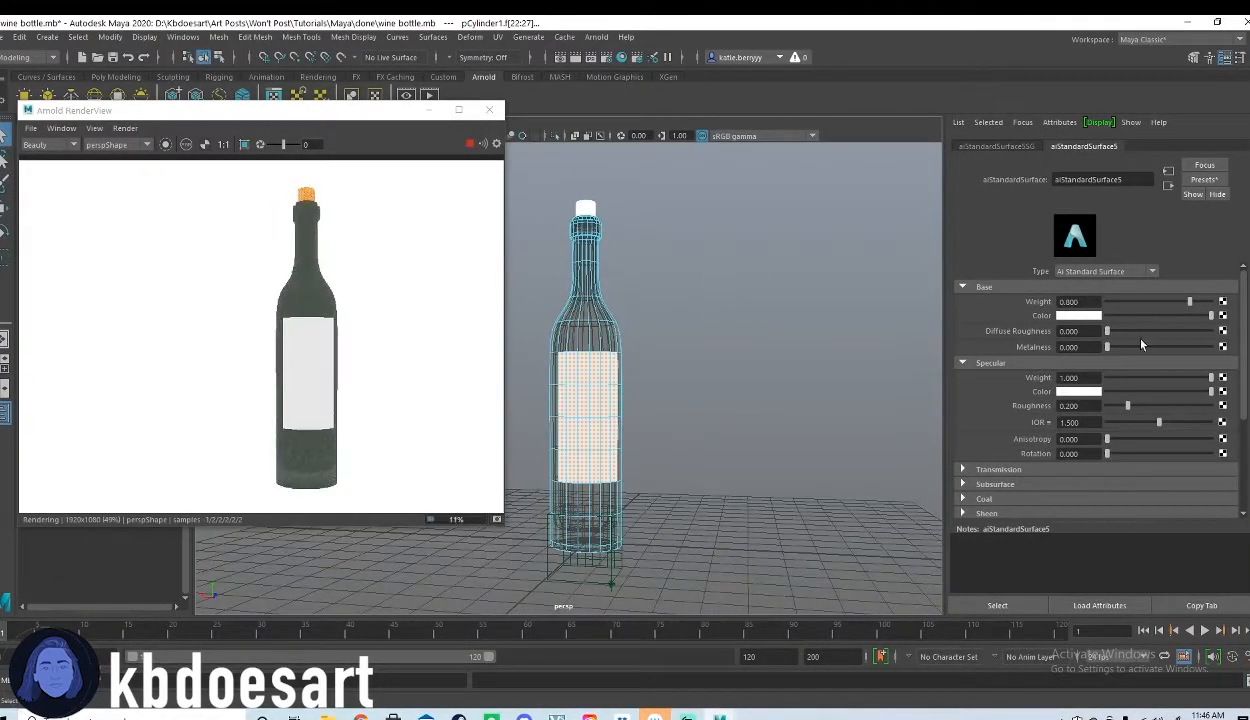
pyautogui.moveTo(1107, 347); pyautogui.dragTo(1171, 349)
pyautogui.moveTo(1126, 332); pyautogui.dragTo(1168, 333)
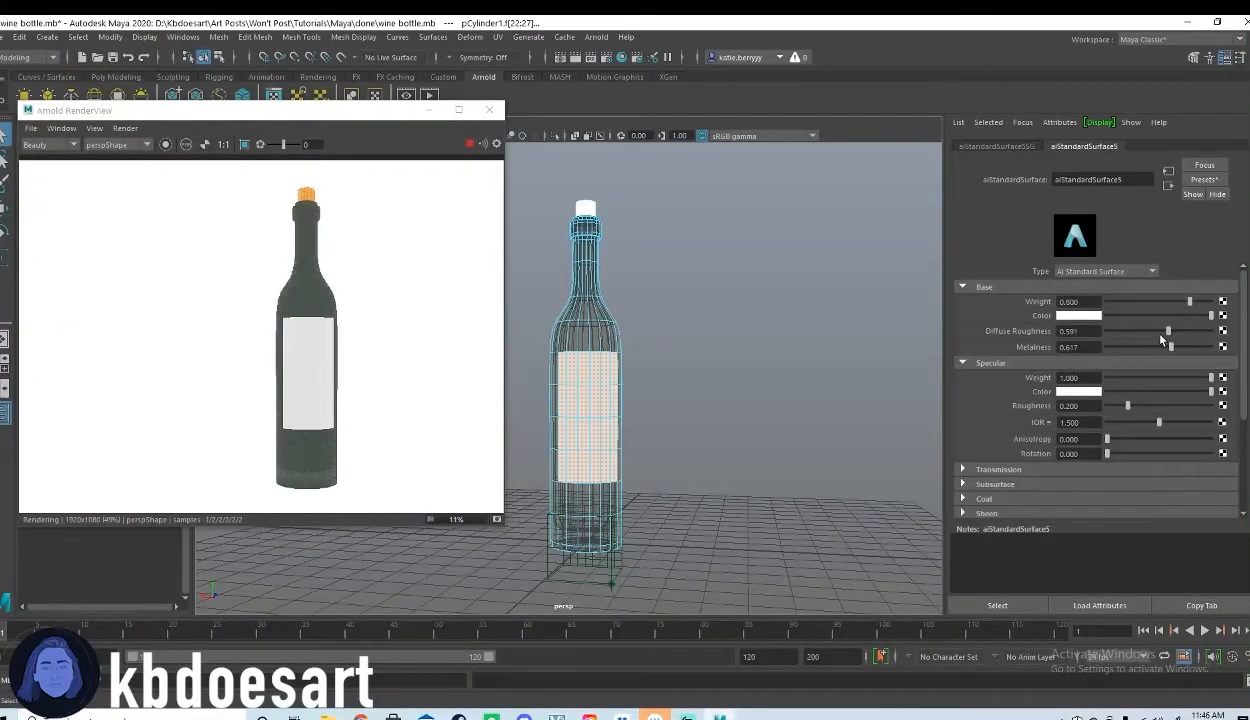
pyautogui.click(690, 313)
pyautogui.keyDown('alt'); pyautogui.moveTo(699, 358); pyautogui.dragTo(809, 366); pyautogui.keyUp('alt')
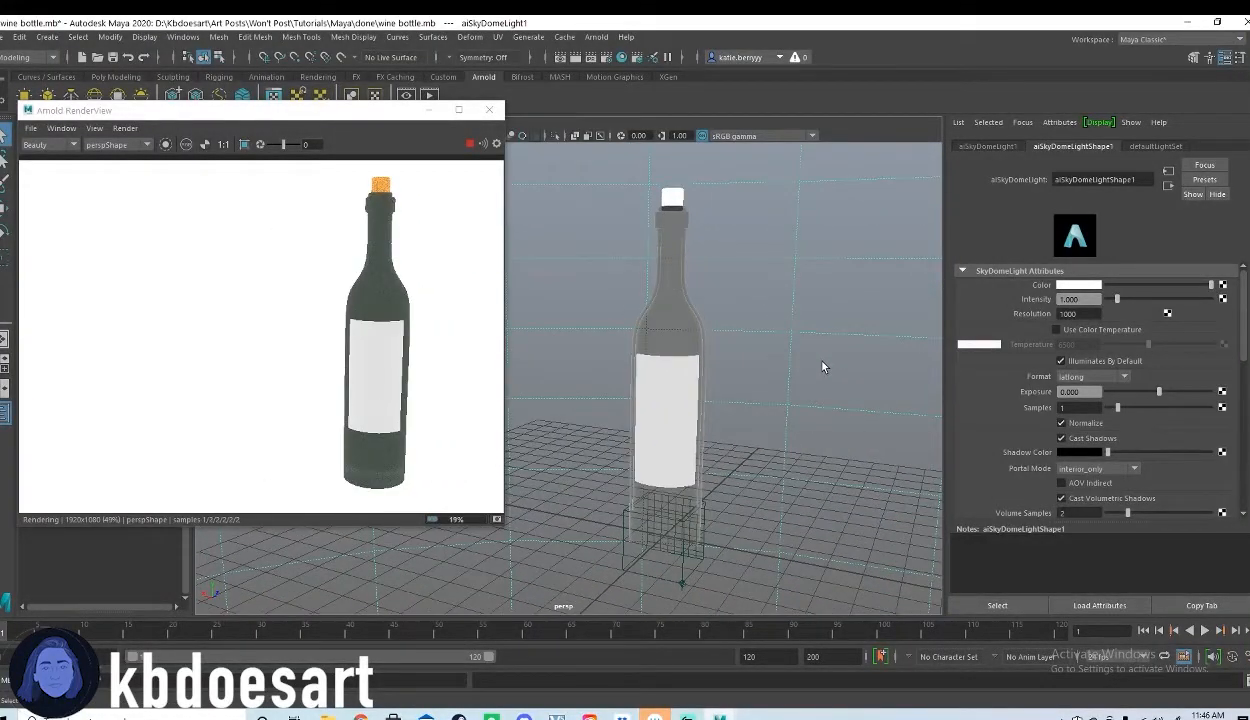